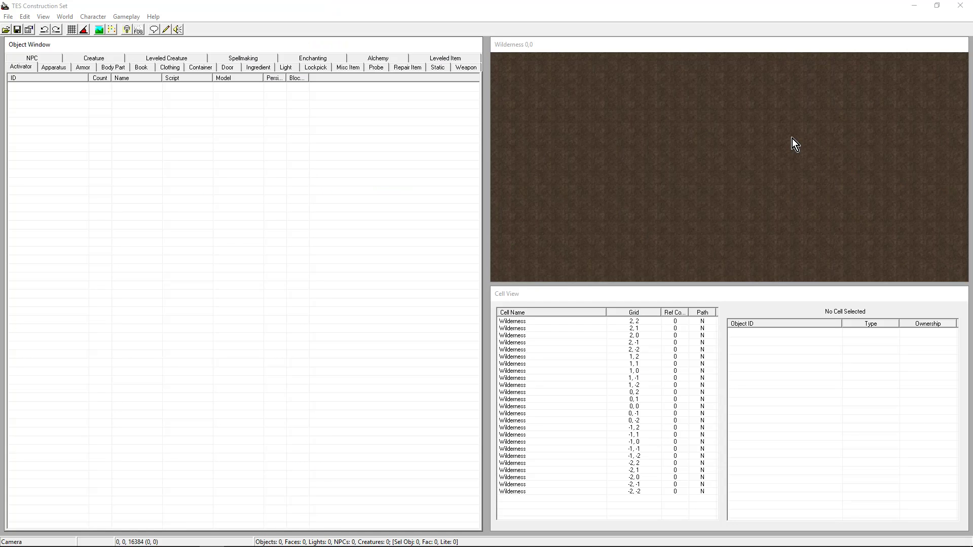
Include the Learning Things.ESP plugin among the data files to load and set it as the active file.
{"action": "left_click", "coordinate": [5, 30]}
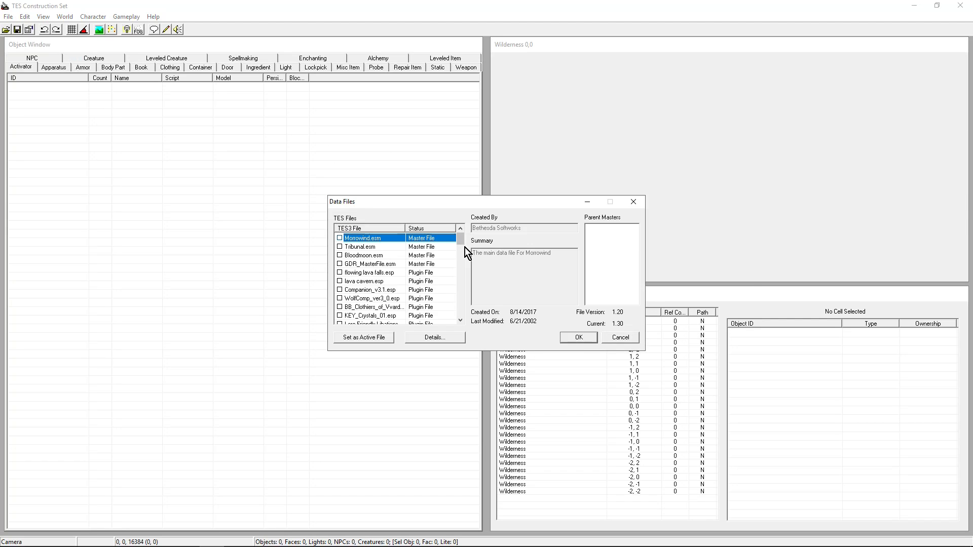
{"action": "left_click_drag", "start_coordinate": [460, 243], "coordinate": [467, 327]}
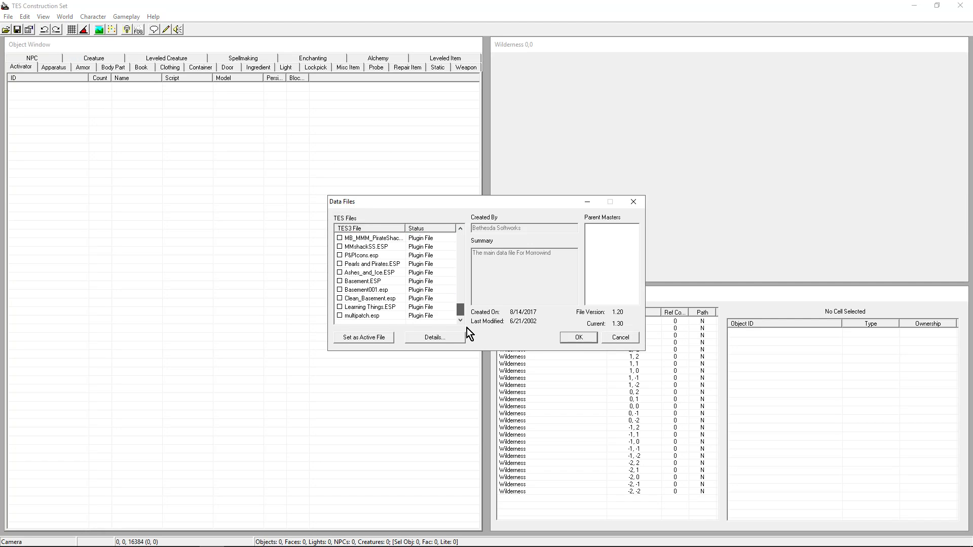
{"action": "left_click", "coordinate": [356, 308]}
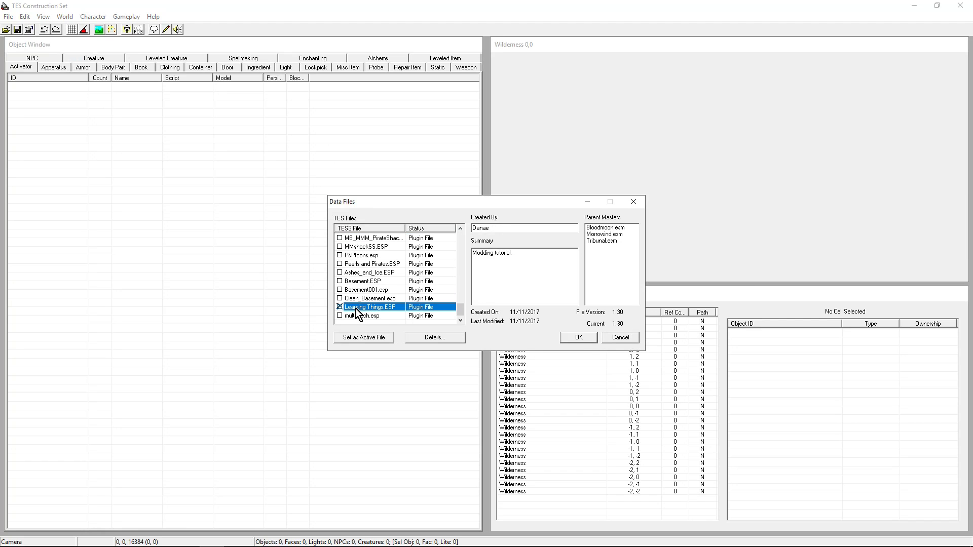
{"action": "left_click", "coordinate": [347, 338]}
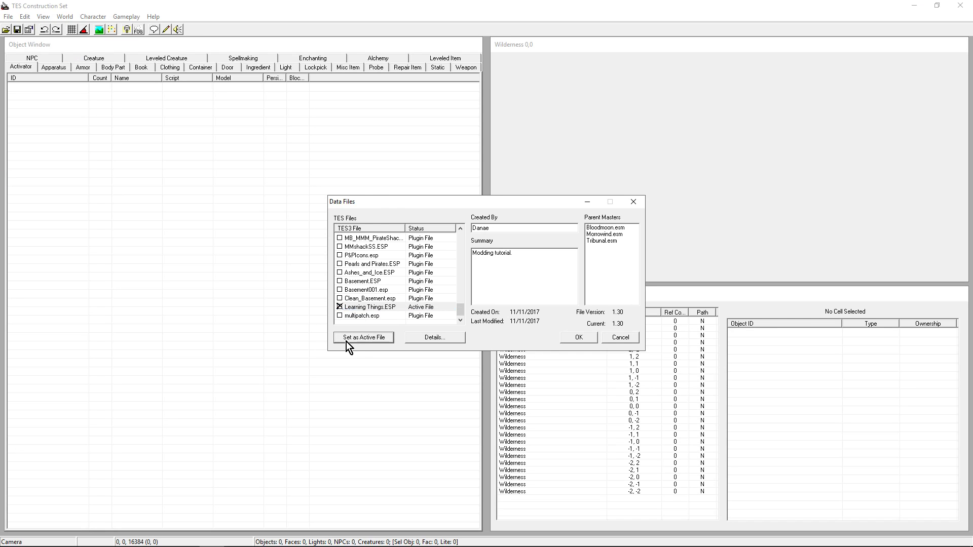
Review the author and summary fields of Learning Things.ESP and check the Morrowind, Tribunal and Bloodmoon master files.
{"action": "double_click", "coordinate": [499, 228]}
{"action": "left_click", "coordinate": [541, 251]}
{"action": "left_click", "coordinate": [364, 305]}
{"action": "left_click_drag", "start_coordinate": [459, 310], "coordinate": [454, 241]}
{"action": "left_click", "coordinate": [400, 237]}
{"action": "left_click", "coordinate": [376, 247]}
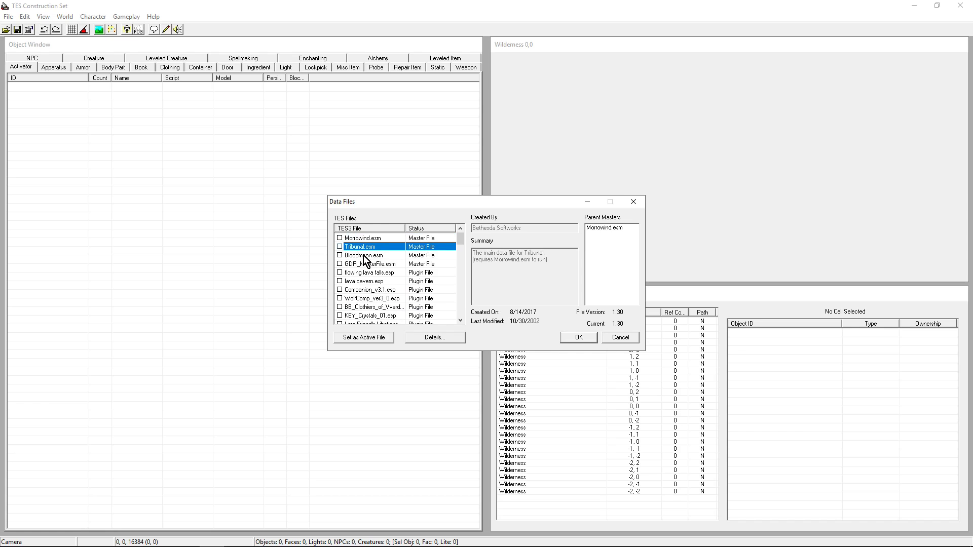
{"action": "left_click", "coordinate": [363, 255]}
{"action": "left_click_drag", "start_coordinate": [465, 248], "coordinate": [444, 318]}
{"action": "left_click", "coordinate": [381, 308]}
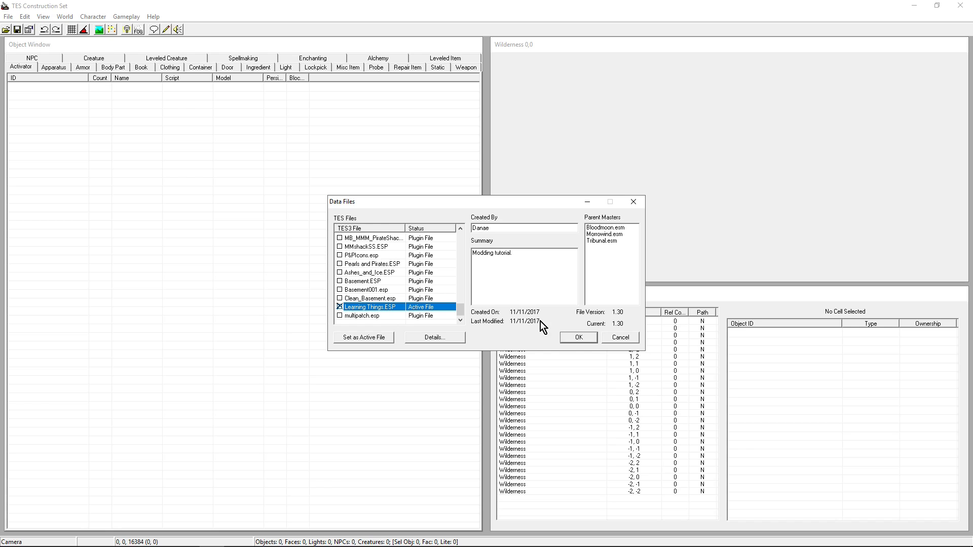
Load the selected data files and continue past the warnings, answering yes to all remaining ones.
{"action": "left_click", "coordinate": [579, 337]}
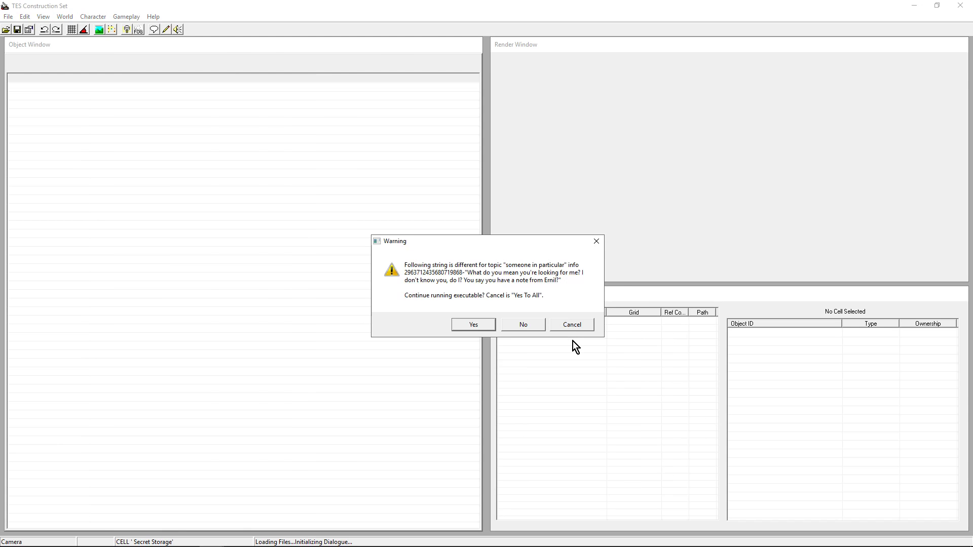
{"action": "key", "text": "Return"}
{"action": "key", "text": "Return"}
{"action": "key", "text": "Return"}
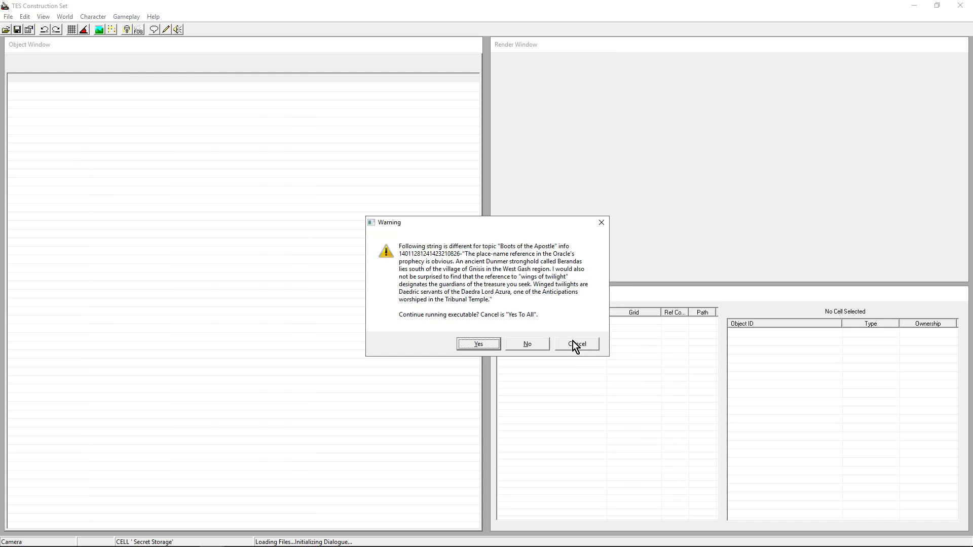
{"action": "key", "text": "Tab"}
{"action": "key", "text": "Tab"}
{"action": "key", "text": "Return"}
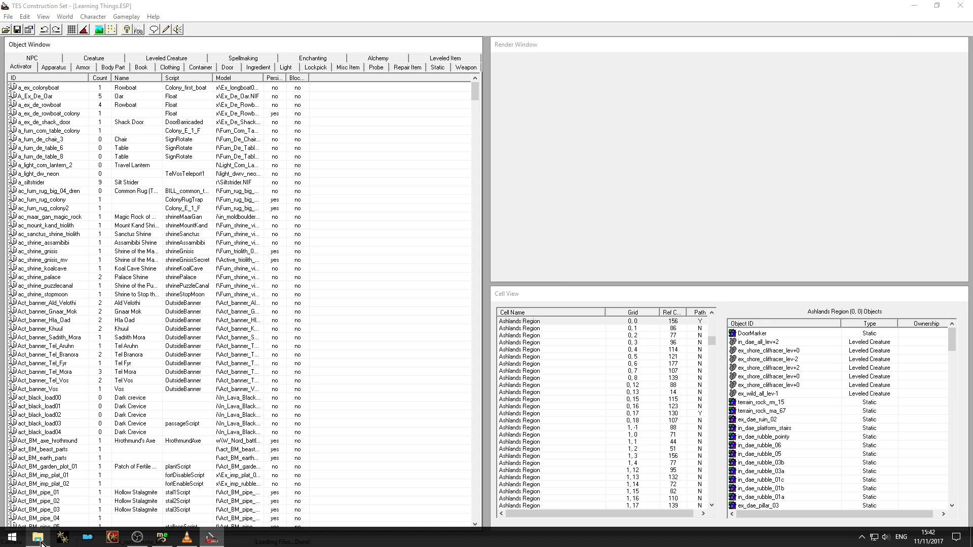
Switch to File Explorer and open the Warnings text file in the MorrowindMOD folder.
{"action": "left_click", "coordinate": [40, 541]}
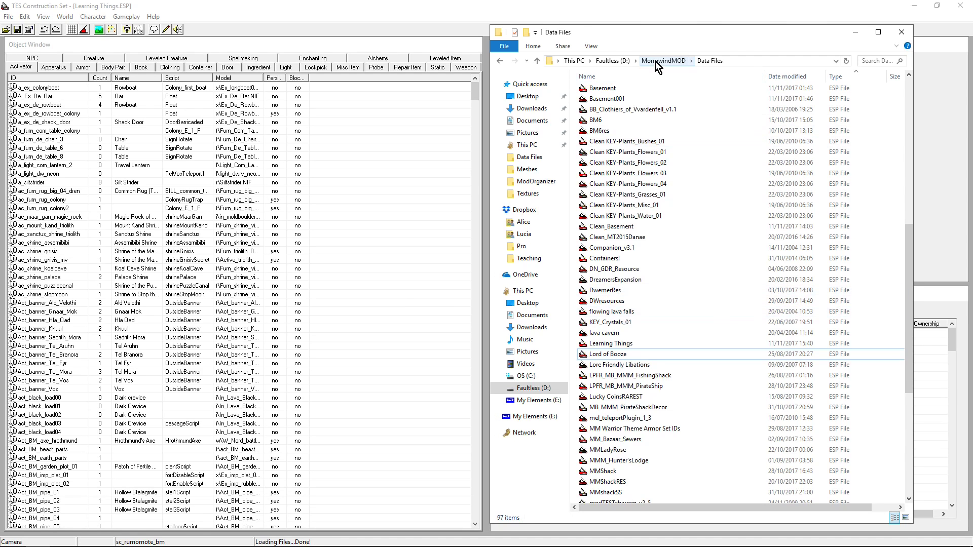
{"action": "left_click", "coordinate": [655, 62]}
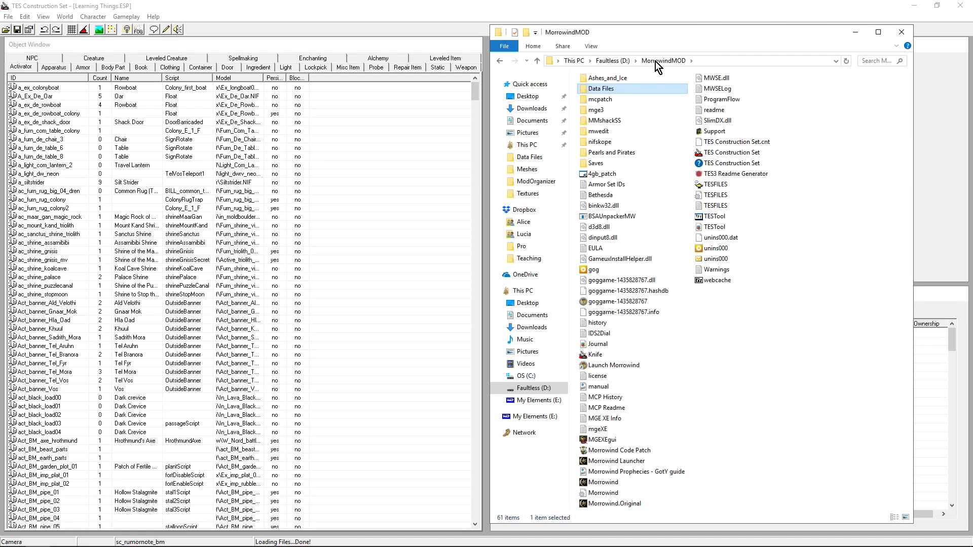
{"action": "left_click", "coordinate": [619, 461]}
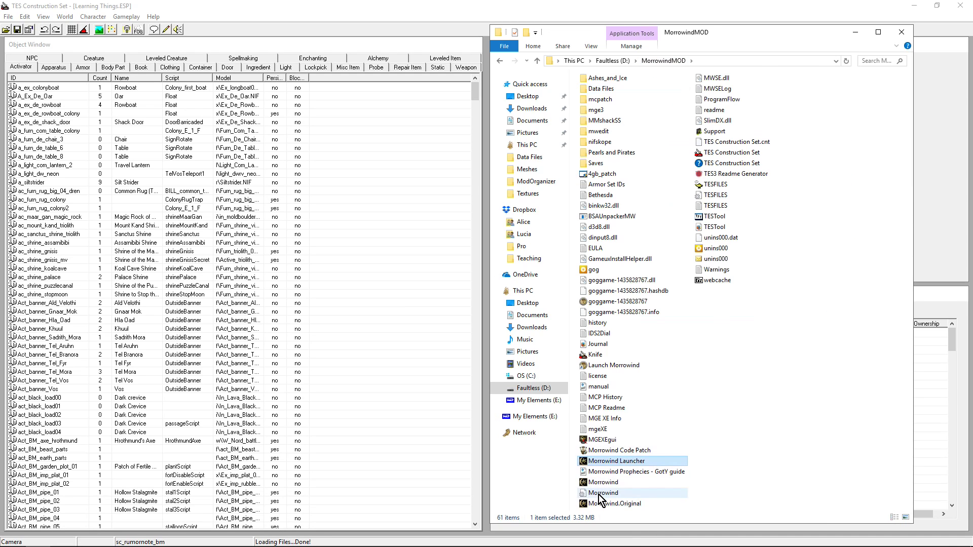
{"action": "left_click", "coordinate": [715, 272]}
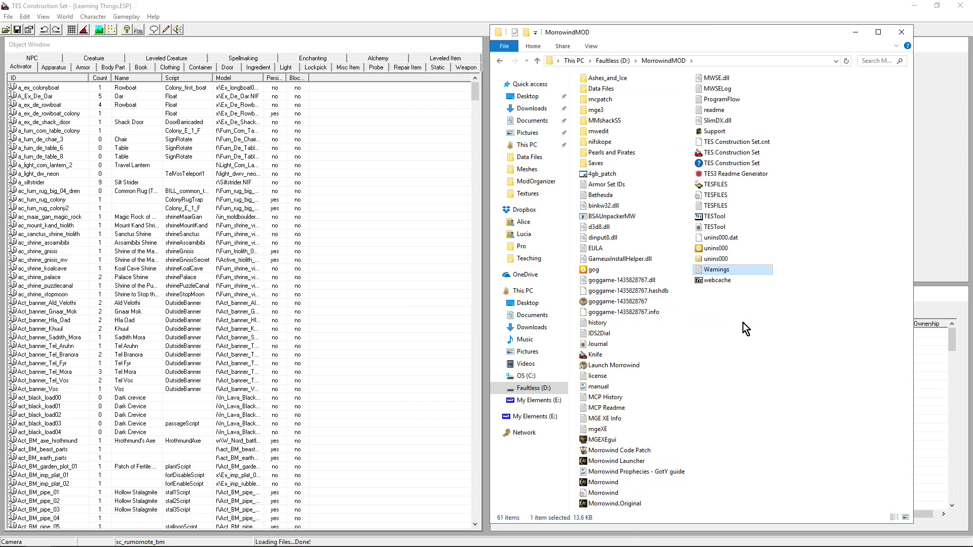
{"action": "double_click", "coordinate": [721, 273]}
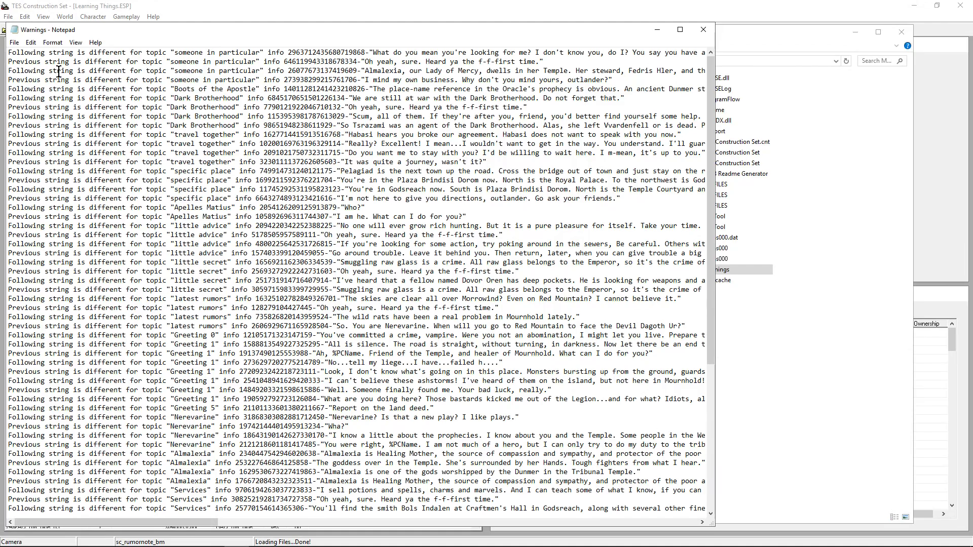
Read through the warnings log to its last lines, close it and return to TES Construction Set.
{"action": "left_click_drag", "start_coordinate": [61, 71], "coordinate": [434, 436]}
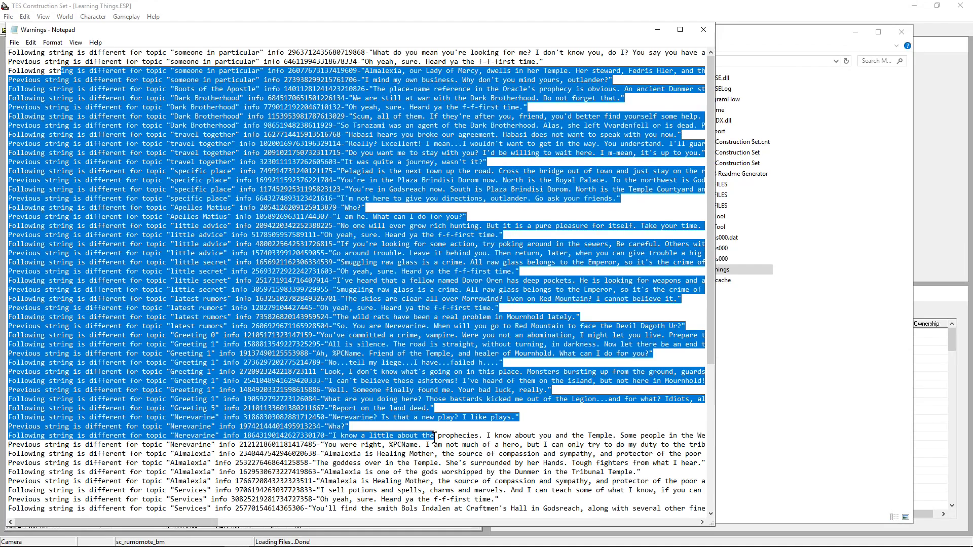
{"action": "scroll", "coordinate": [435, 436], "scroll_direction": "down", "scroll_amount": 8}
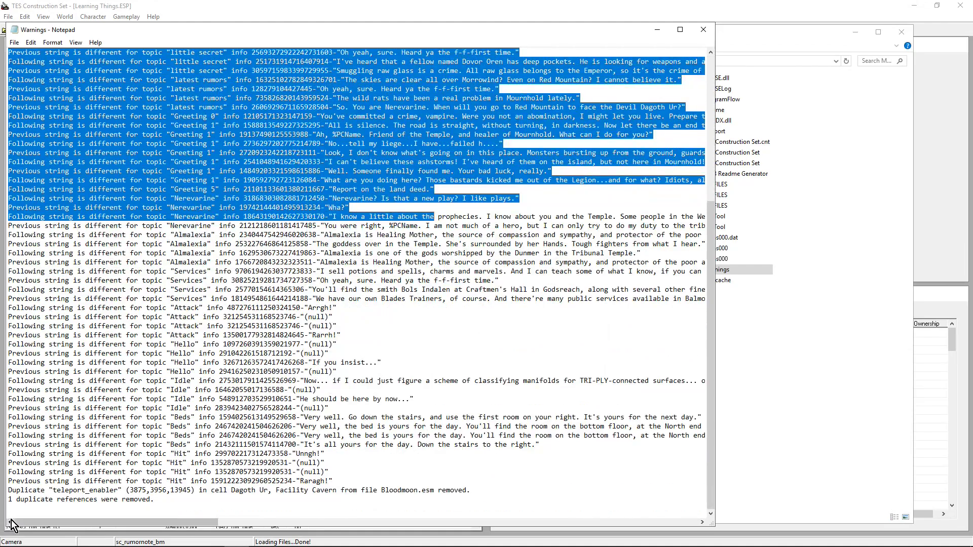
{"action": "left_click_drag", "start_coordinate": [32, 490], "coordinate": [187, 496]}
{"action": "left_click", "coordinate": [187, 496]}
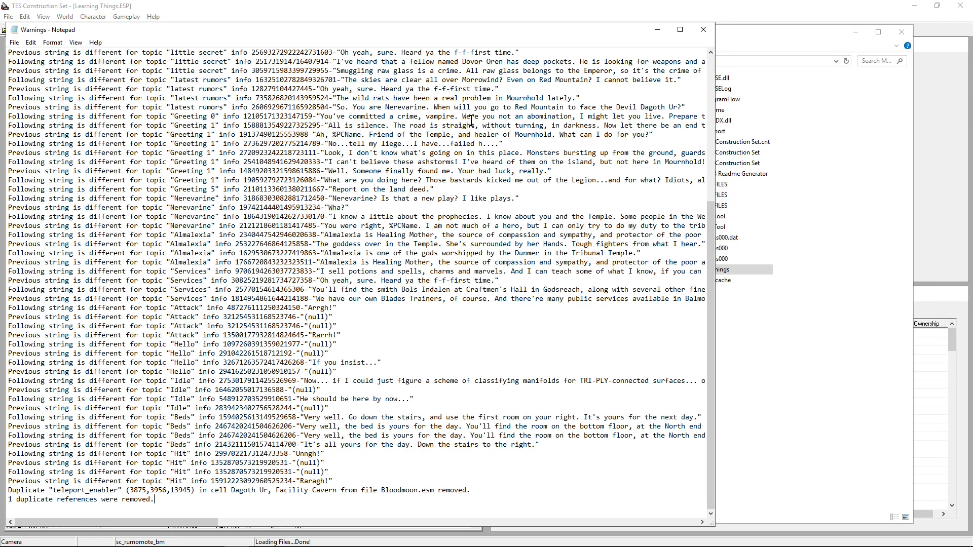
{"action": "left_click", "coordinate": [705, 29]}
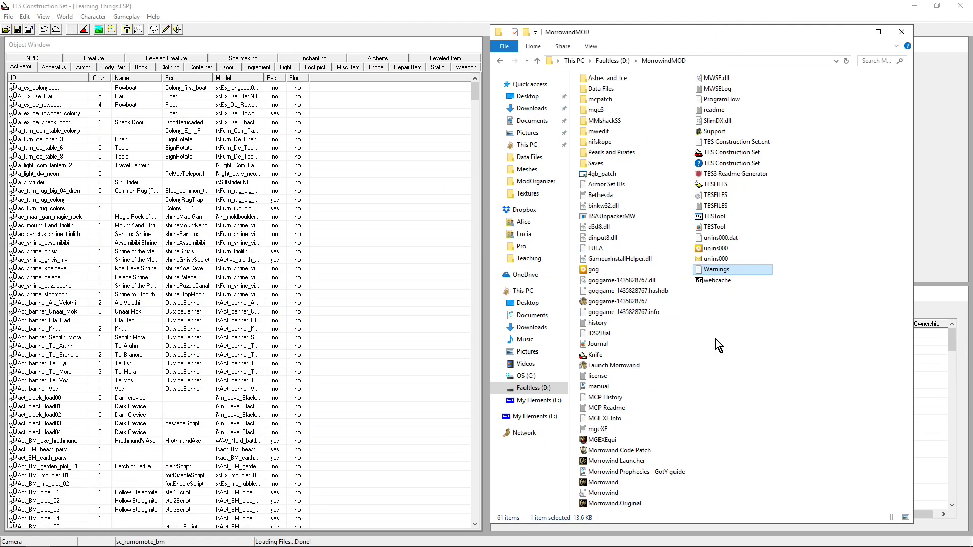
{"action": "left_click", "coordinate": [363, 284]}
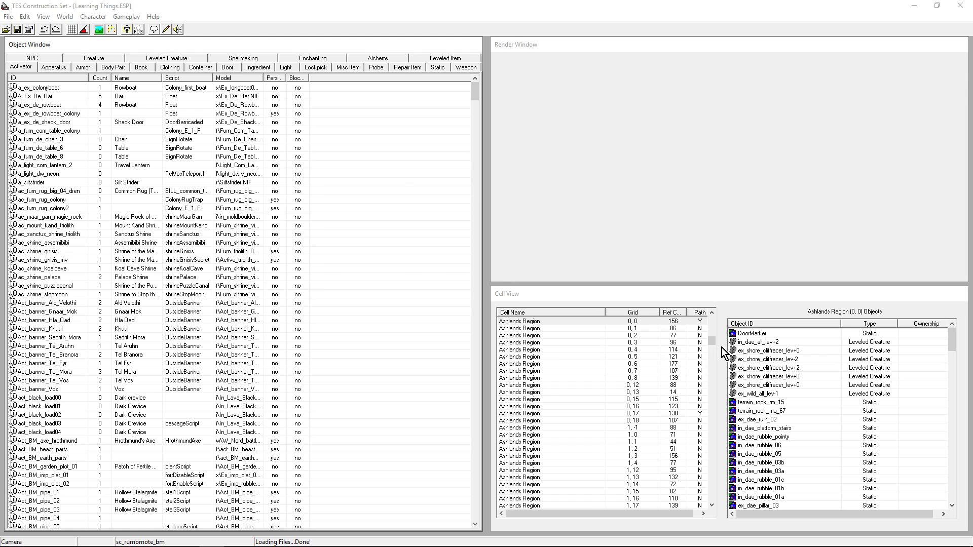
Show in_nord_house_01 from the Secret Storage cell in the render window and turn on bright lighting.
{"action": "scroll", "coordinate": [717, 345], "scroll_direction": "up", "scroll_amount": 10}
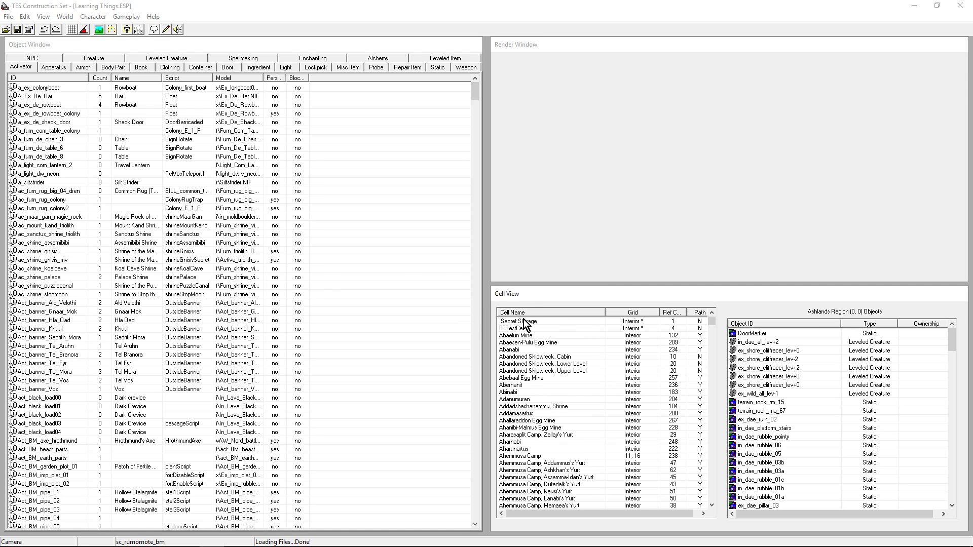
{"action": "left_click", "coordinate": [523, 322]}
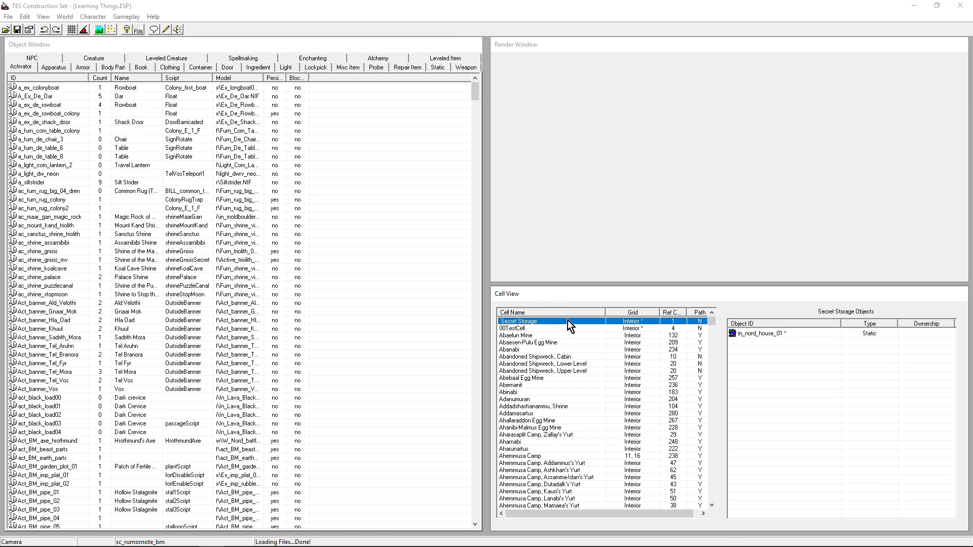
{"action": "double_click", "coordinate": [746, 333]}
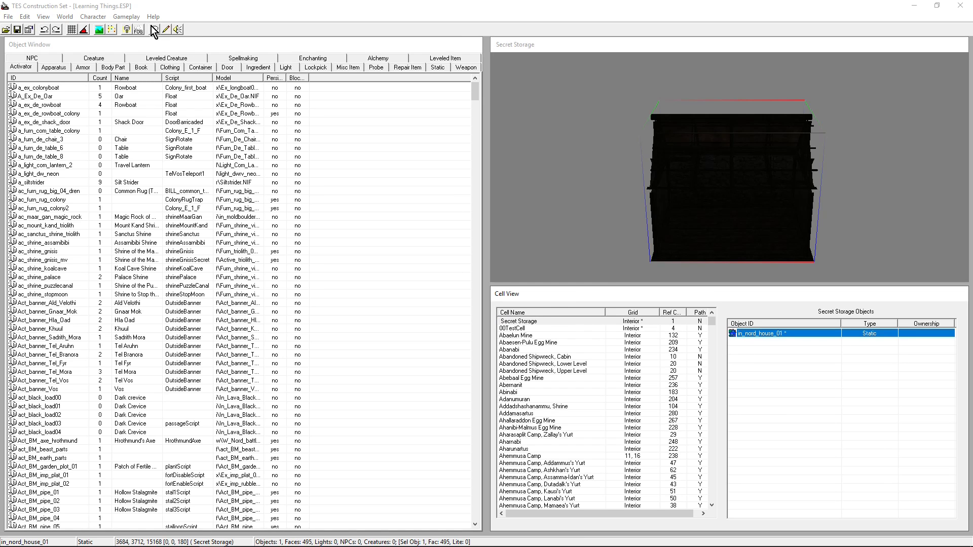
{"action": "left_click", "coordinate": [129, 29]}
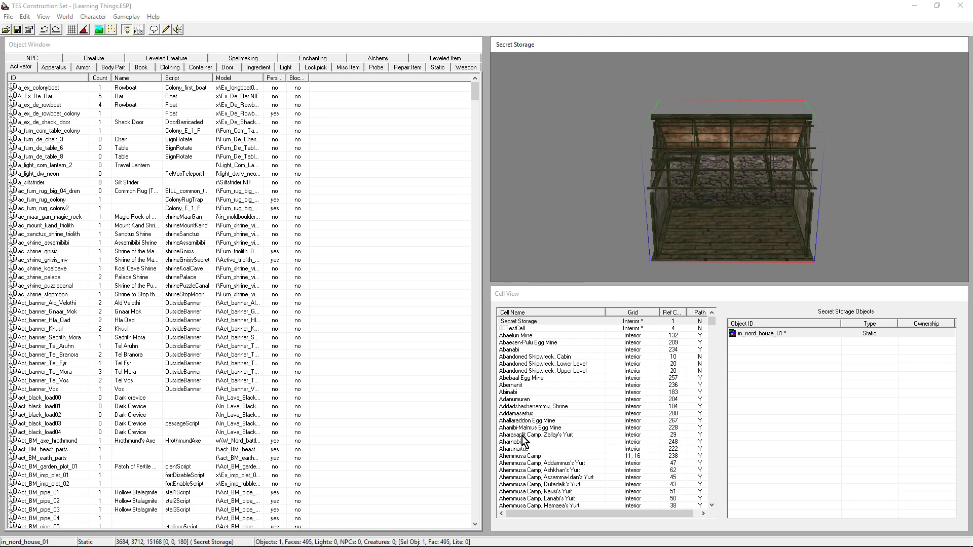
Find the Seyda Neen cells, load Vodunius Nuccius' House and centre the render view on its house shell.
{"action": "left_click", "coordinate": [522, 436]}
{"action": "type", "text": "sey"}
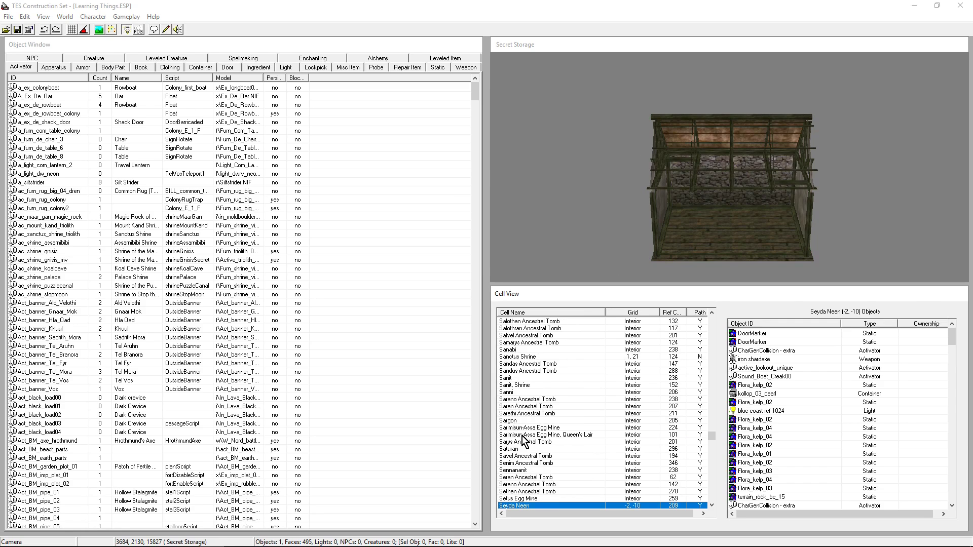
{"action": "scroll", "coordinate": [522, 436], "scroll_direction": "down", "scroll_amount": 7}
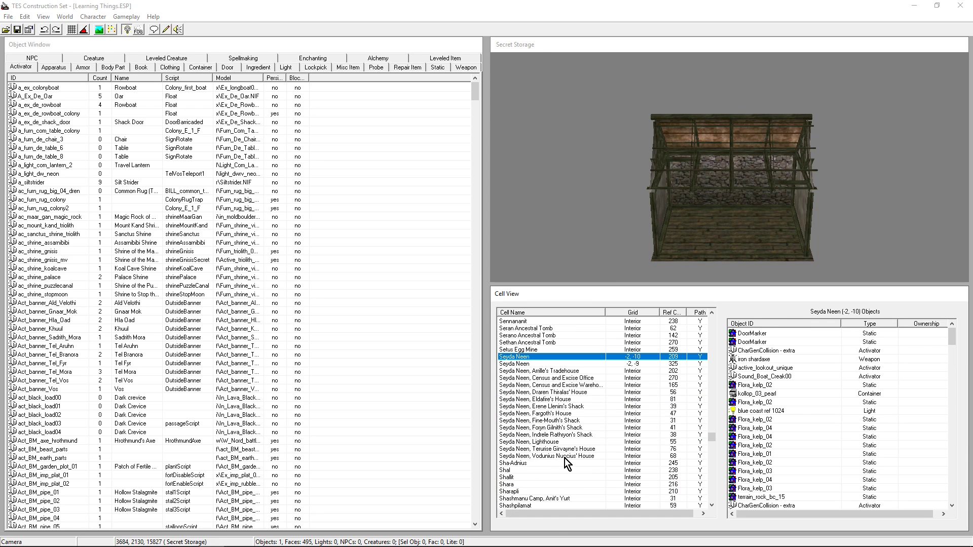
{"action": "left_click", "coordinate": [558, 457]}
{"action": "double_click", "coordinate": [556, 457]}
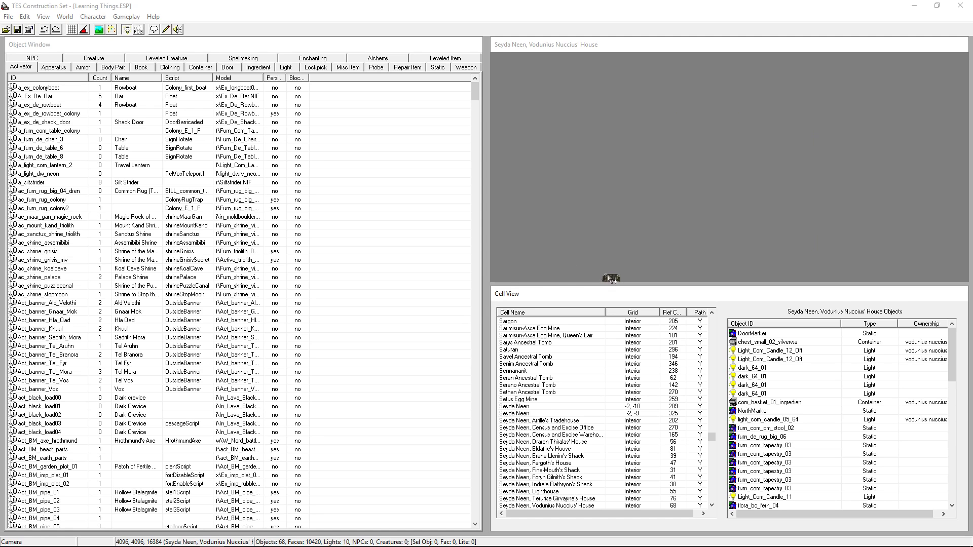
{"action": "left_click", "coordinate": [611, 277]}
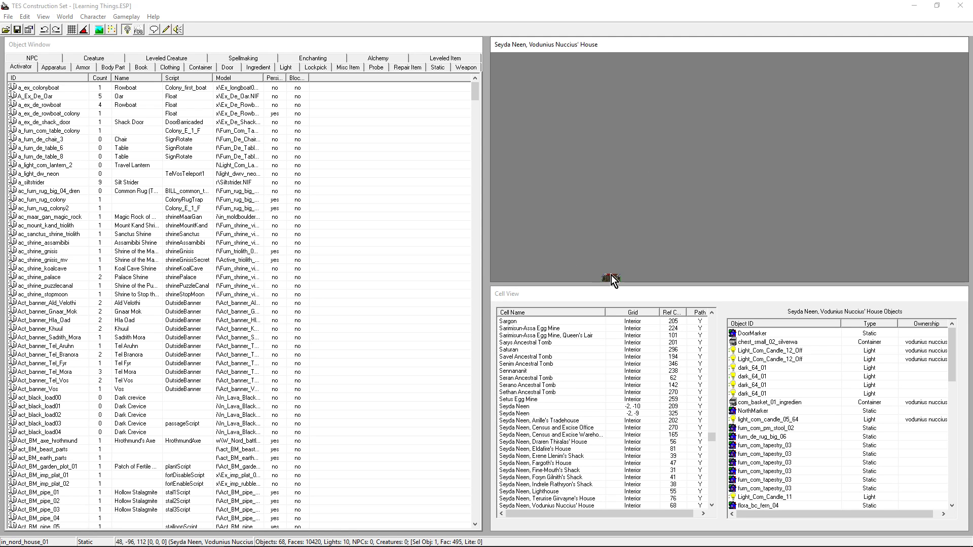
{"action": "key", "text": "c"}
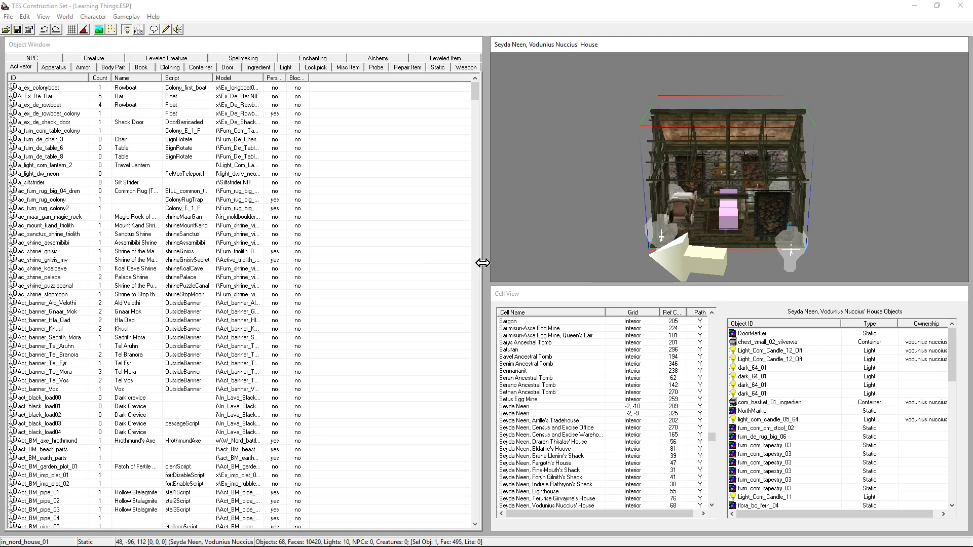
Narrow the Object Window, shrink the Cell View and enlarge the Render Window to inspect the furnished house interior.
{"action": "left_click_drag", "start_coordinate": [481, 262], "coordinate": [183, 238]}
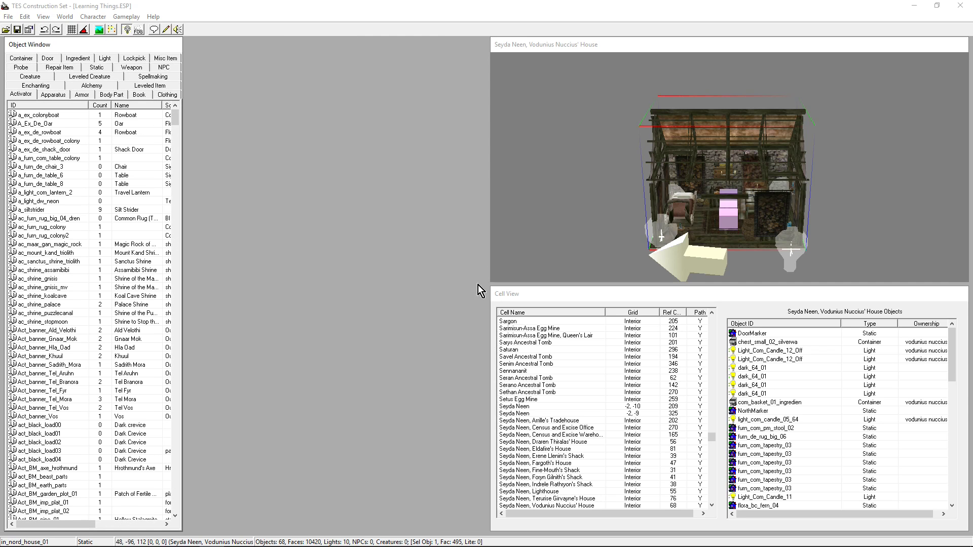
{"action": "left_click_drag", "start_coordinate": [494, 290], "coordinate": [174, 462]}
{"action": "left_click_drag", "start_coordinate": [727, 39], "coordinate": [726, 19]}
{"action": "left_click_drag", "start_coordinate": [493, 287], "coordinate": [239, 446]}
{"action": "scroll", "coordinate": [547, 278], "scroll_direction": "up", "scroll_amount": 5}
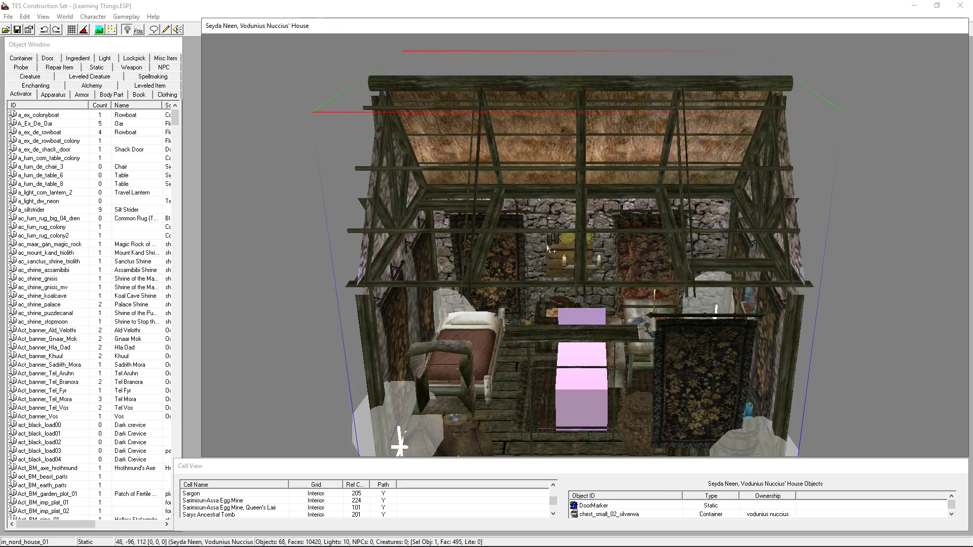
{"action": "key", "text": "shift"}
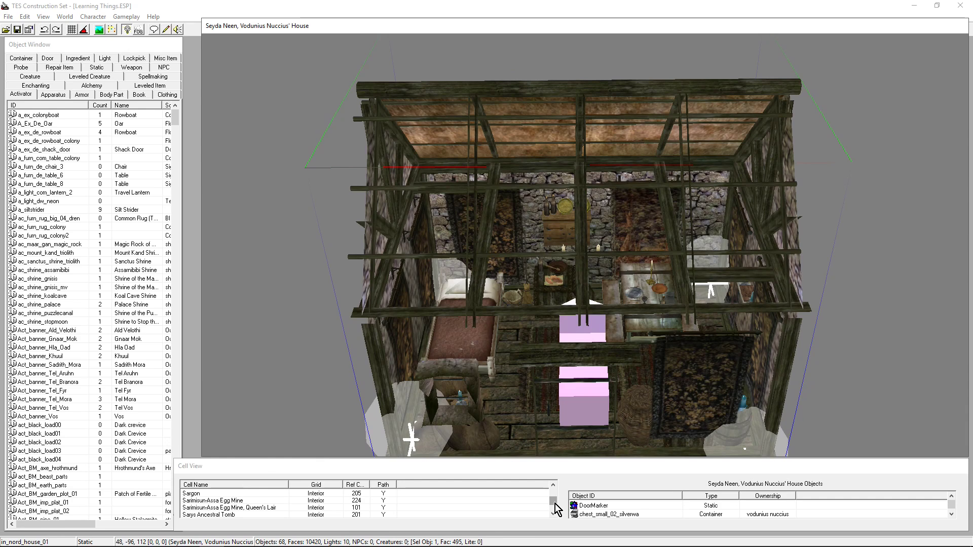
Reload the Secret Storage cell and frame the empty house shell facing its open side.
{"action": "left_click_drag", "start_coordinate": [554, 502], "coordinate": [557, 487]}
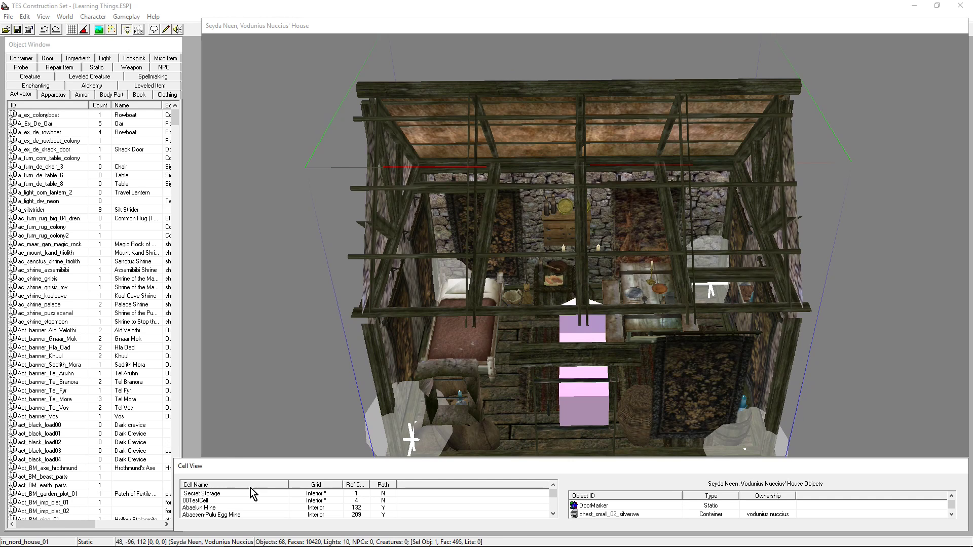
{"action": "double_click", "coordinate": [214, 493]}
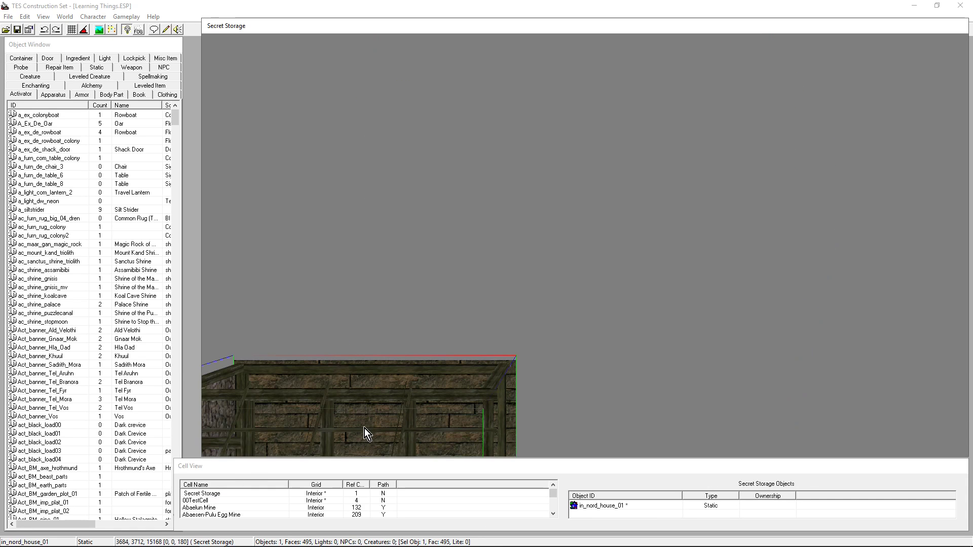
{"action": "key", "text": "c"}
{"action": "scroll", "coordinate": [451, 382], "scroll_direction": "up", "scroll_amount": 5}
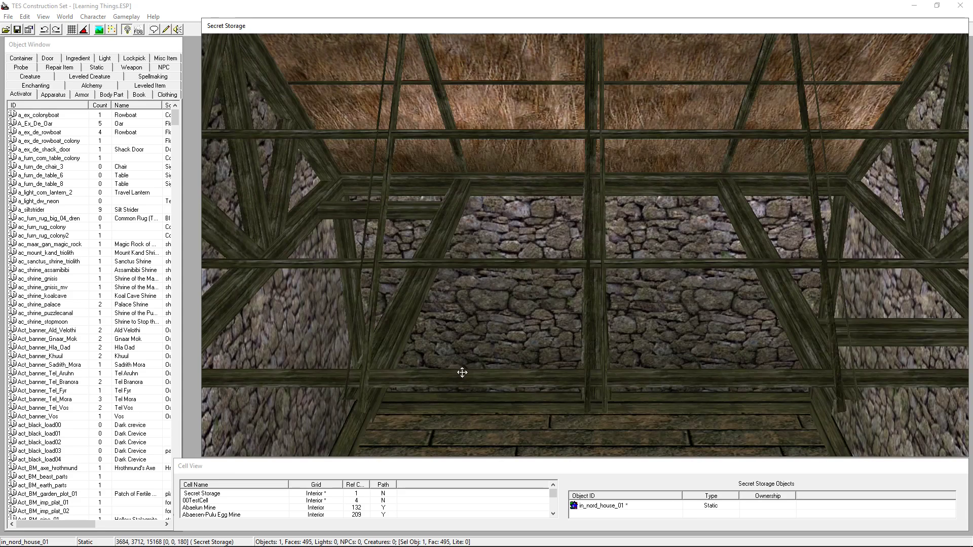
{"action": "scroll", "coordinate": [476, 334], "scroll_direction": "down", "scroll_amount": 3}
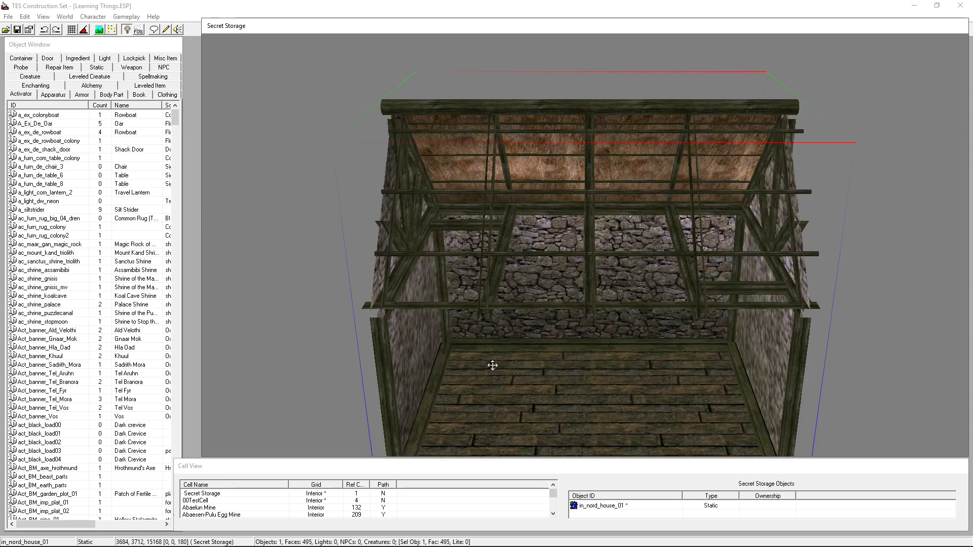
{"action": "middle_click_drag", "start_coordinate": [542, 367], "coordinate": [503, 145], "text": "shift"}
{"action": "middle_click_drag", "start_coordinate": [548, 298], "coordinate": [545, 67], "text": "shift"}
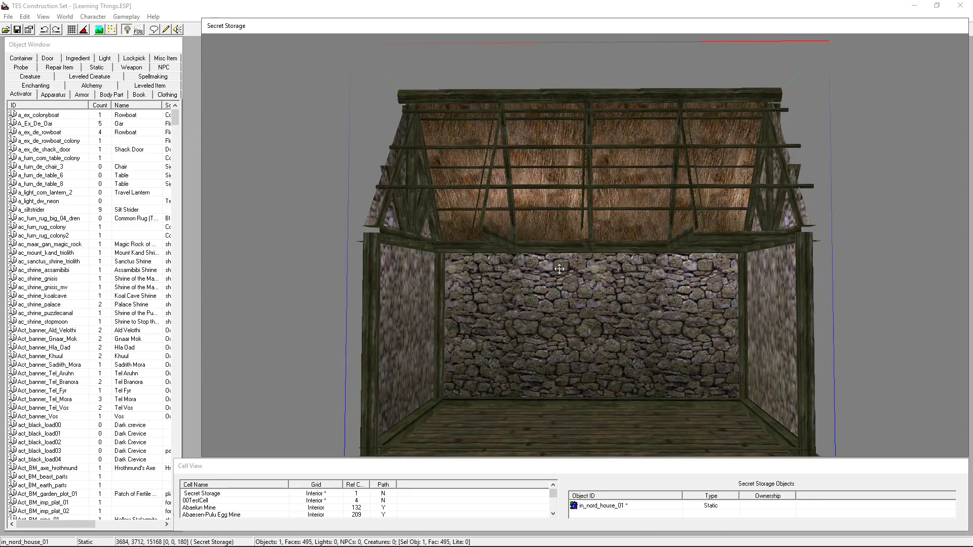
Pan, orbit and zoom around the empty house shell, recentring the view on it, to examine it from several angles.
{"action": "middle_click_drag", "start_coordinate": [563, 325], "coordinate": [424, 235], "text": "shift"}
{"action": "middle_click_drag", "start_coordinate": [582, 230], "coordinate": [478, 331], "text": "shift"}
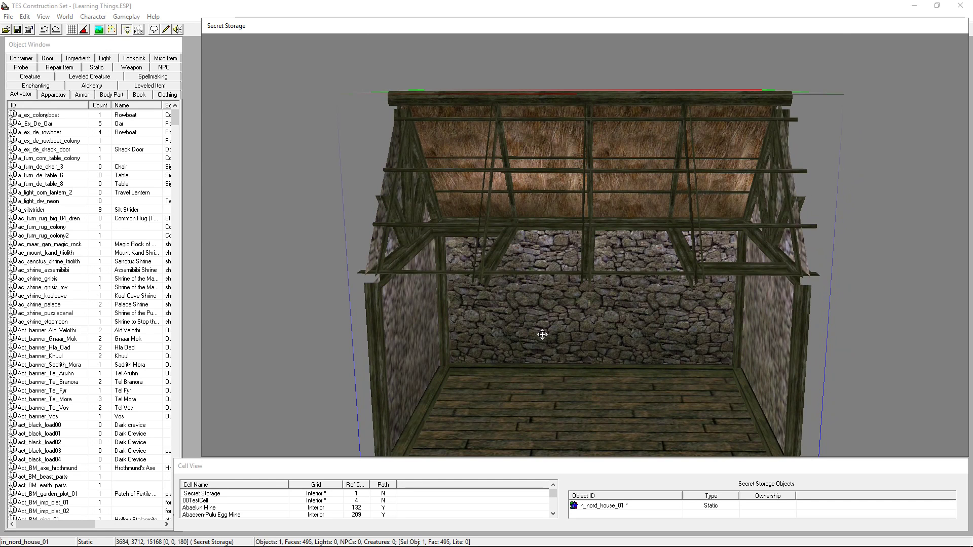
{"action": "middle_click_drag", "start_coordinate": [543, 333], "coordinate": [536, 261], "text": "shift"}
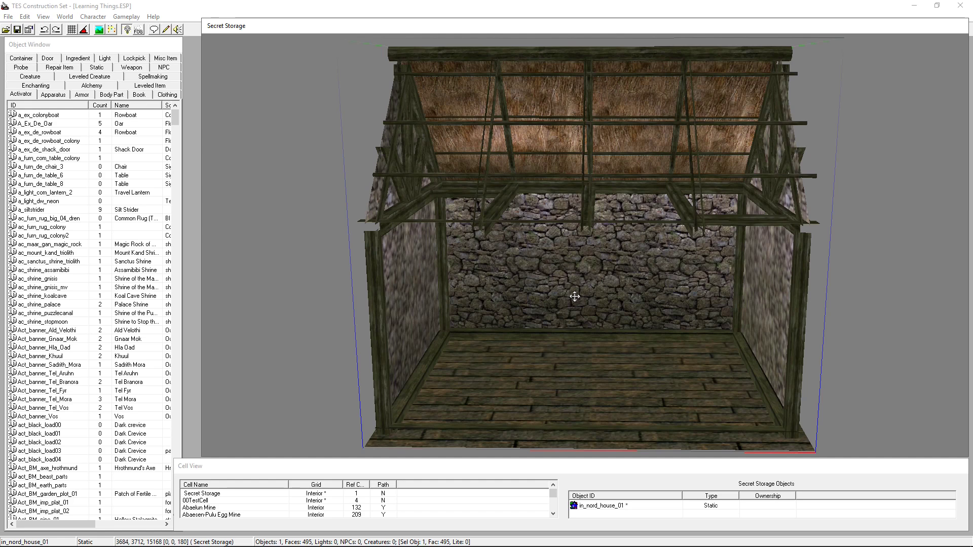
{"action": "middle_click_drag", "start_coordinate": [574, 296], "coordinate": [705, 195]}
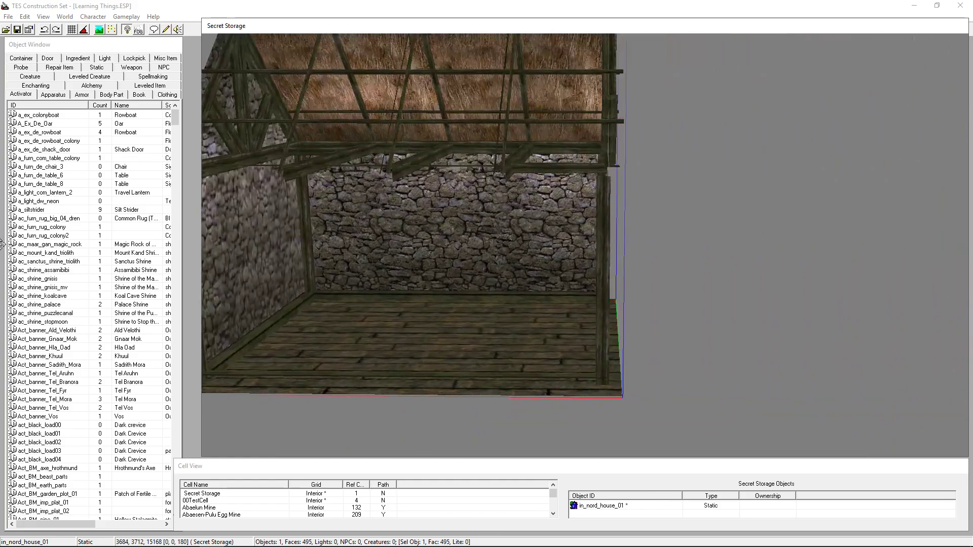
{"action": "middle_click_drag", "start_coordinate": [24, 251], "coordinate": [332, 265]}
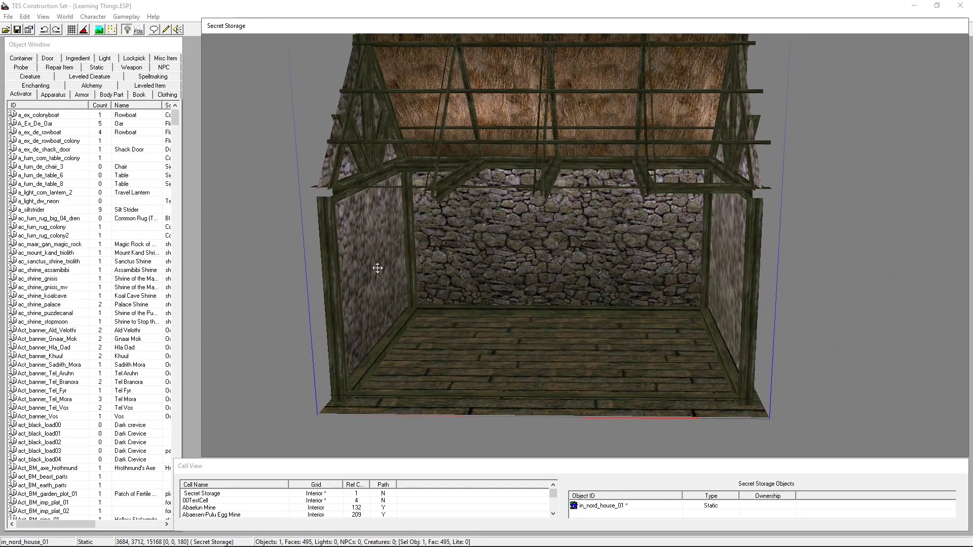
{"action": "key", "text": "shift"}
{"action": "key", "text": "shift"}
{"action": "key", "text": "shift"}
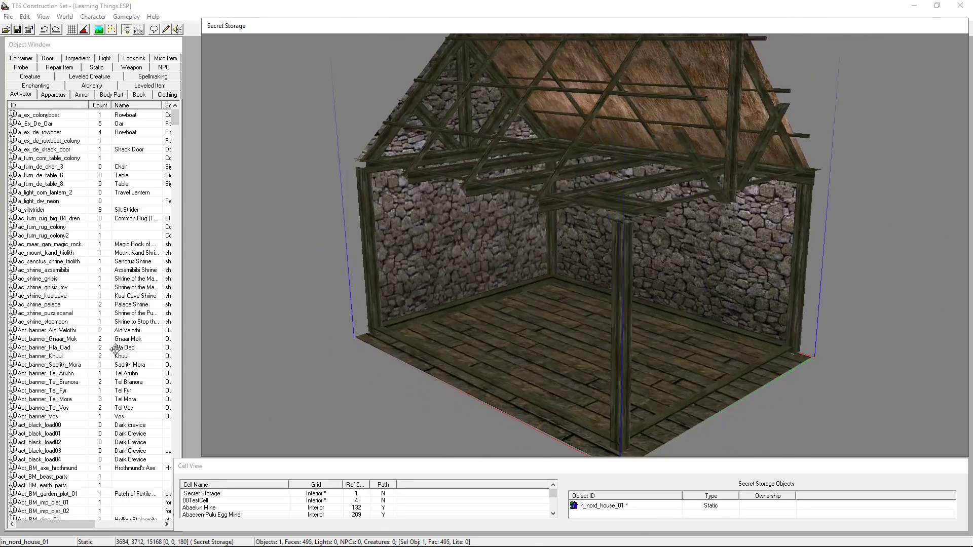
{"action": "key", "text": "shift"}
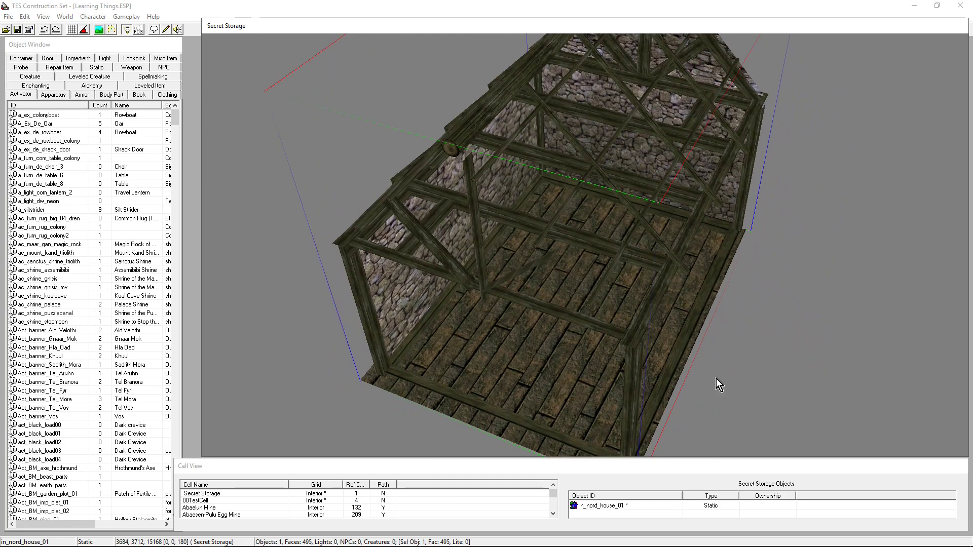
{"action": "key", "text": "c"}
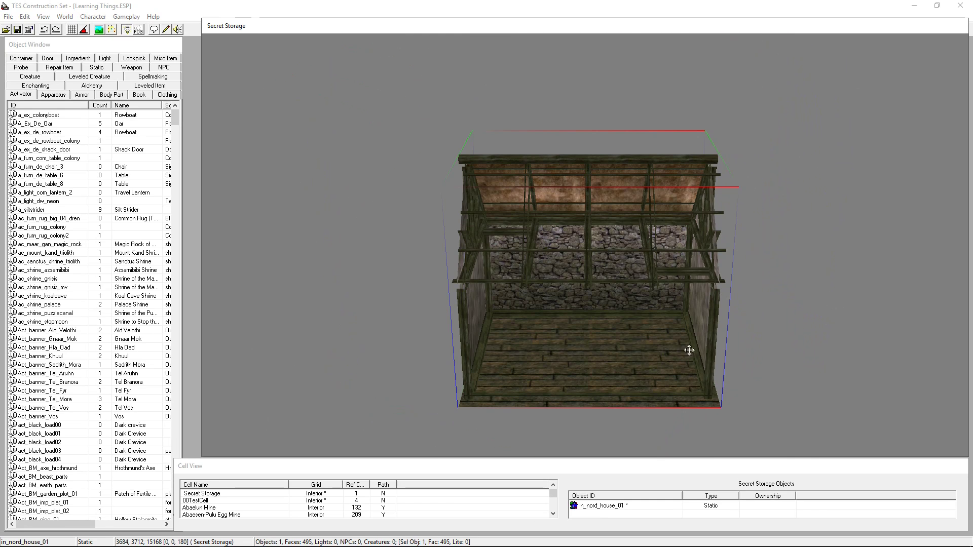
{"action": "scroll", "coordinate": [639, 322], "scroll_direction": "up", "scroll_amount": 3}
{"action": "scroll", "coordinate": [639, 322], "scroll_direction": "down", "scroll_amount": 2}
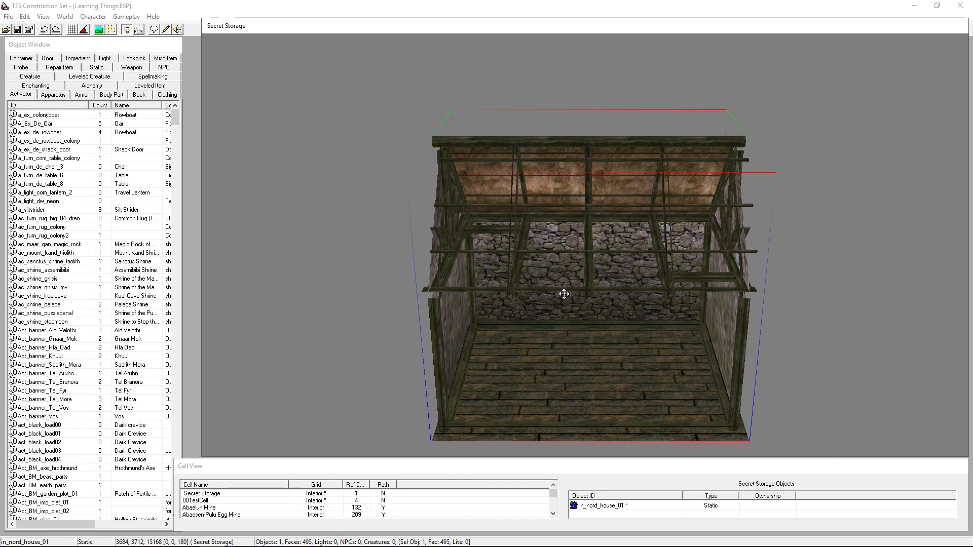
Move the house shell horizontally to about X 3649, Y 3746, and deselect and reselect it.
{"action": "left_click_drag", "start_coordinate": [564, 295], "coordinate": [802, 250]}
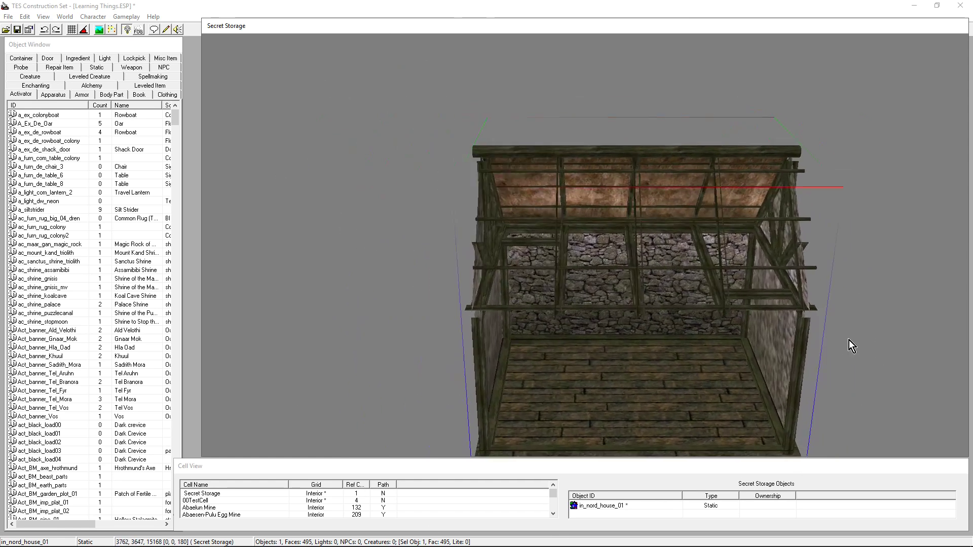
{"action": "left_click_drag", "start_coordinate": [844, 217], "coordinate": [559, 138]}
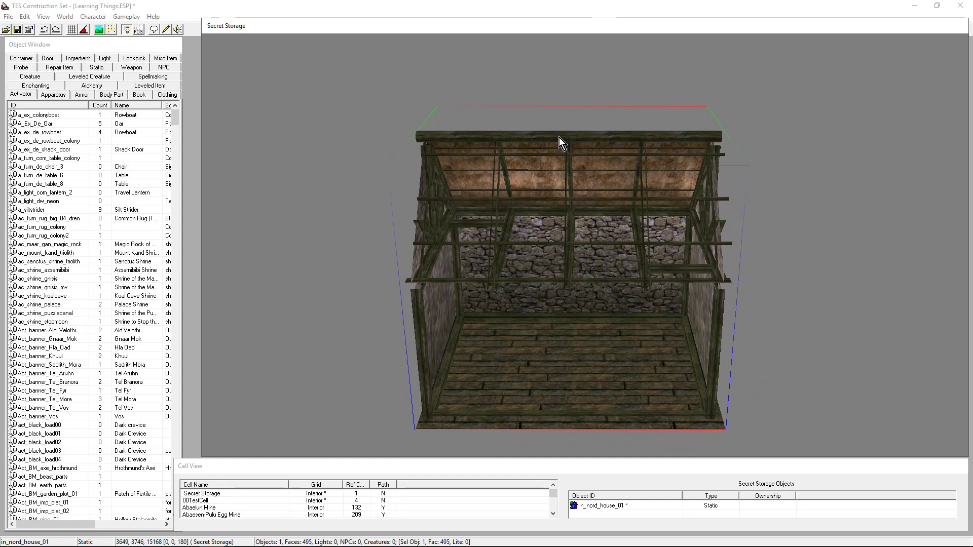
{"action": "left_click", "coordinate": [853, 295]}
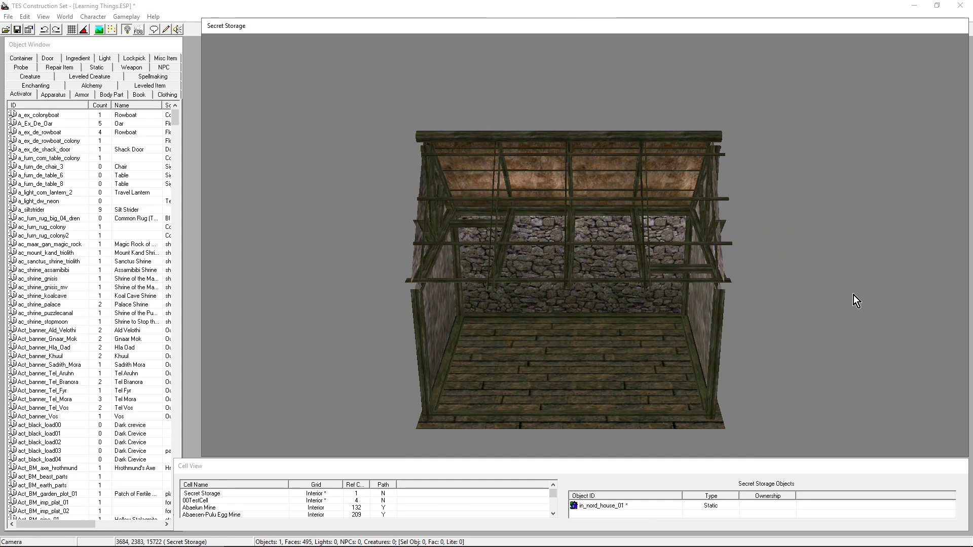
{"action": "left_click", "coordinate": [609, 279]}
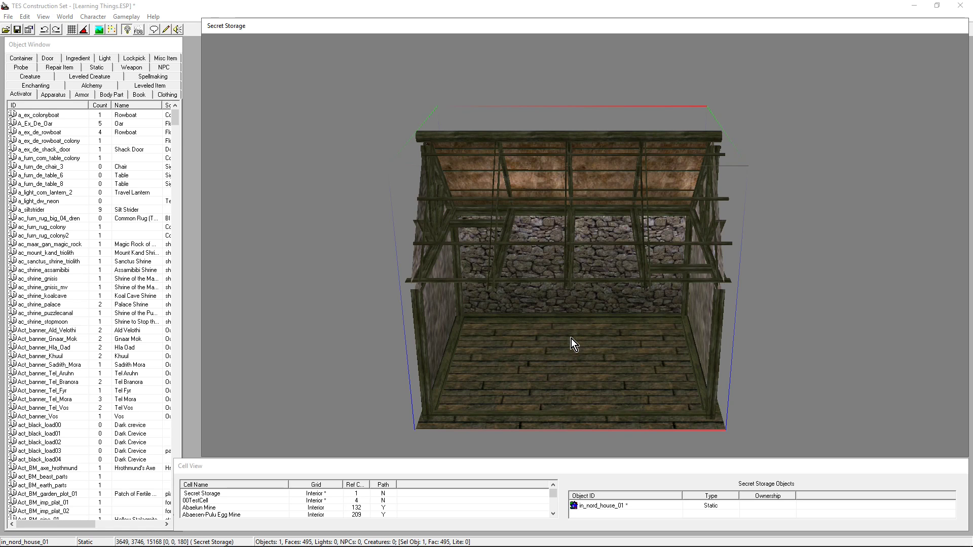
Raise the house shell to about Z 15181 and shift it horizontally to about X 3612, Y 3750.
{"action": "left_click_drag", "start_coordinate": [571, 339], "coordinate": [743, 243]}
{"action": "left_click_drag", "start_coordinate": [327, 227], "coordinate": [421, 239]}
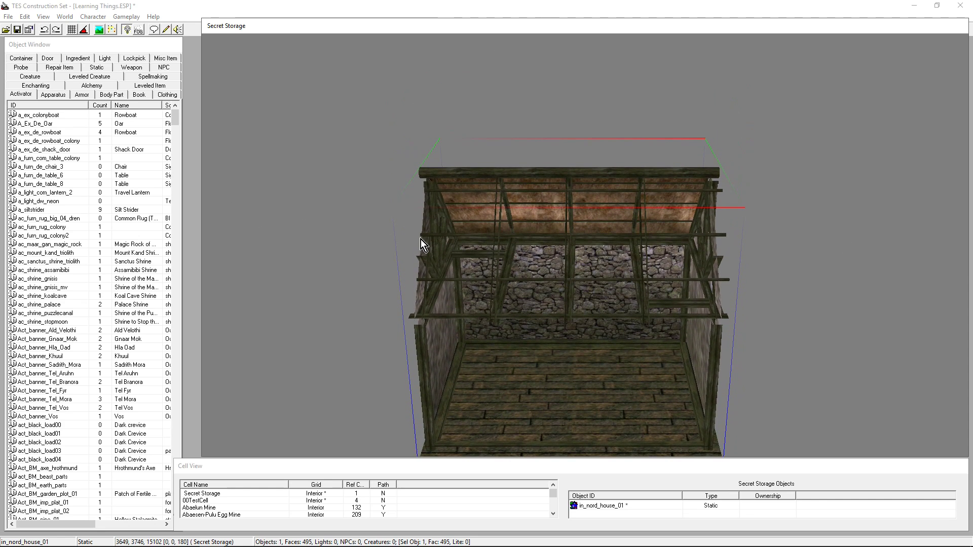
{"action": "left_click_drag", "start_coordinate": [567, 337], "coordinate": [555, 191]}
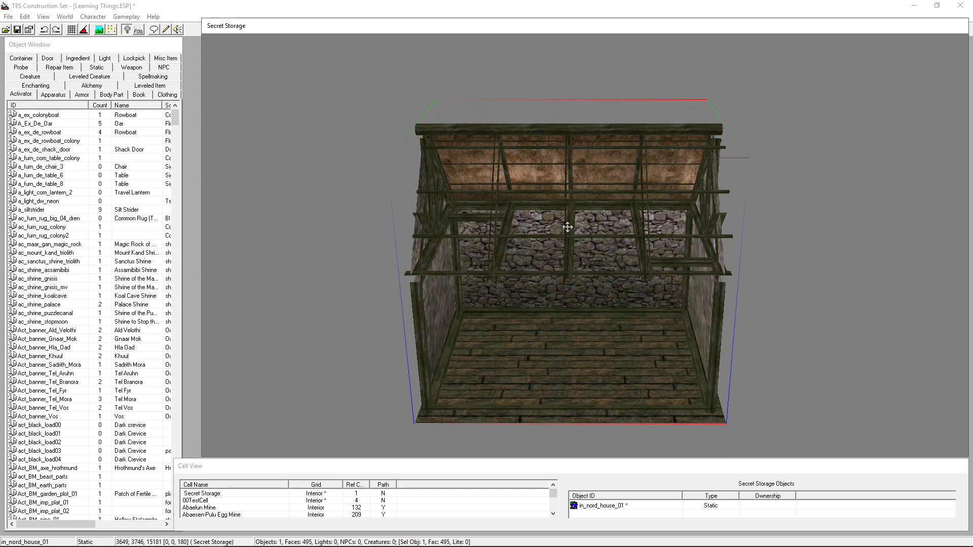
{"action": "left_click_drag", "start_coordinate": [569, 271], "coordinate": [527, 261]}
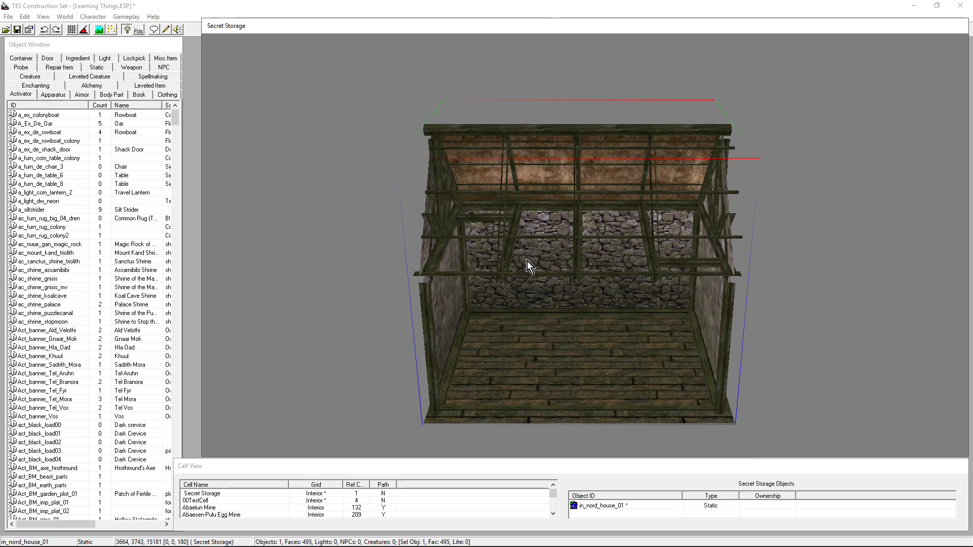
{"action": "left_click_drag", "start_coordinate": [527, 261], "coordinate": [695, 278]}
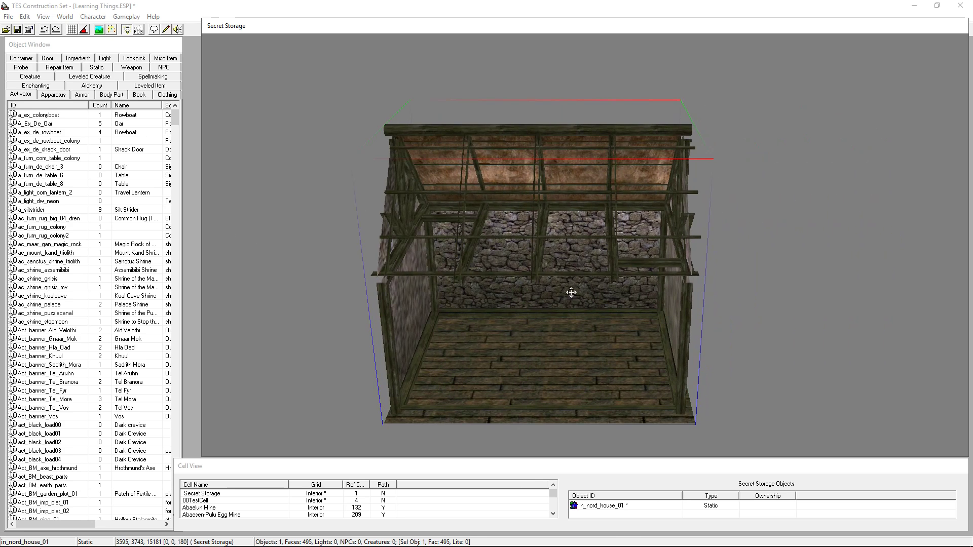
{"action": "mouse_move", "coordinate": [491, 295]}
{"action": "left_mouse_down"}
{"action": "mouse_move", "coordinate": [707, 309]}
{"action": "mouse_move", "coordinate": [890, 304]}
{"action": "mouse_move", "coordinate": [461, 278]}
{"action": "mouse_move", "coordinate": [282, 287]}
{"action": "mouse_move", "coordinate": [380, 292]}
{"action": "mouse_move", "coordinate": [409, 212]}
{"action": "mouse_move", "coordinate": [565, 267]}
{"action": "mouse_move", "coordinate": [502, 295]}
{"action": "left_mouse_up"}
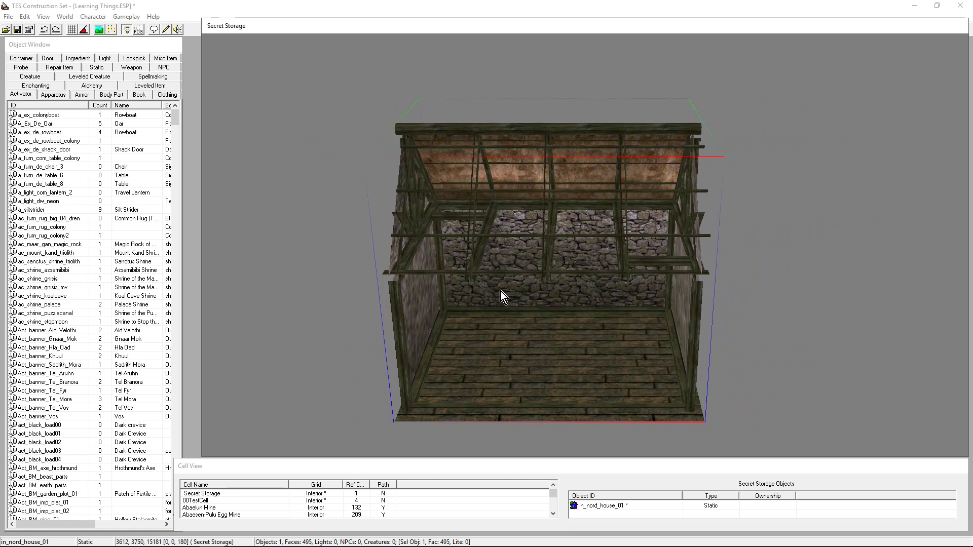
Open the house shell's reference data and tilt the shell to X rotation 359 and Y rotation 4.
{"action": "double_click", "coordinate": [528, 320]}
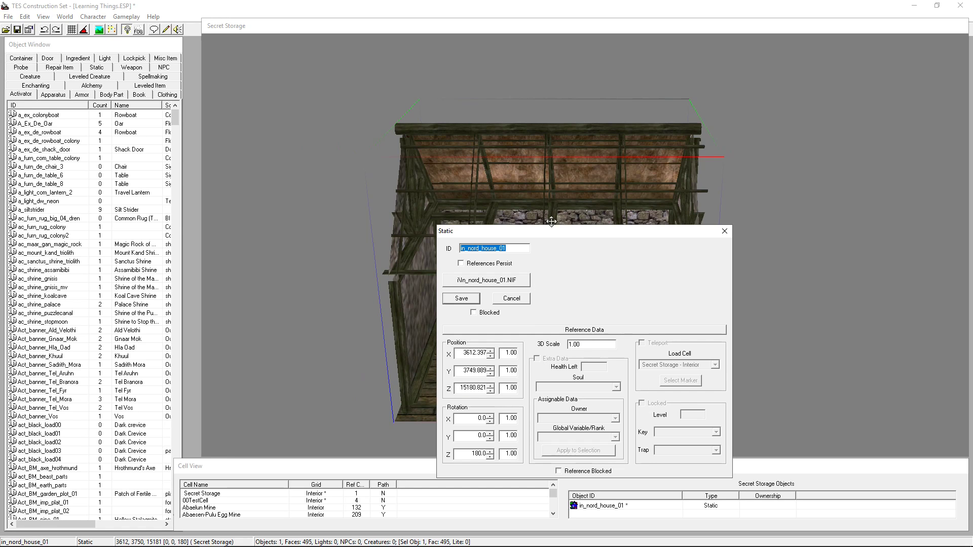
{"action": "left_click_drag", "start_coordinate": [557, 230], "coordinate": [650, 141]}
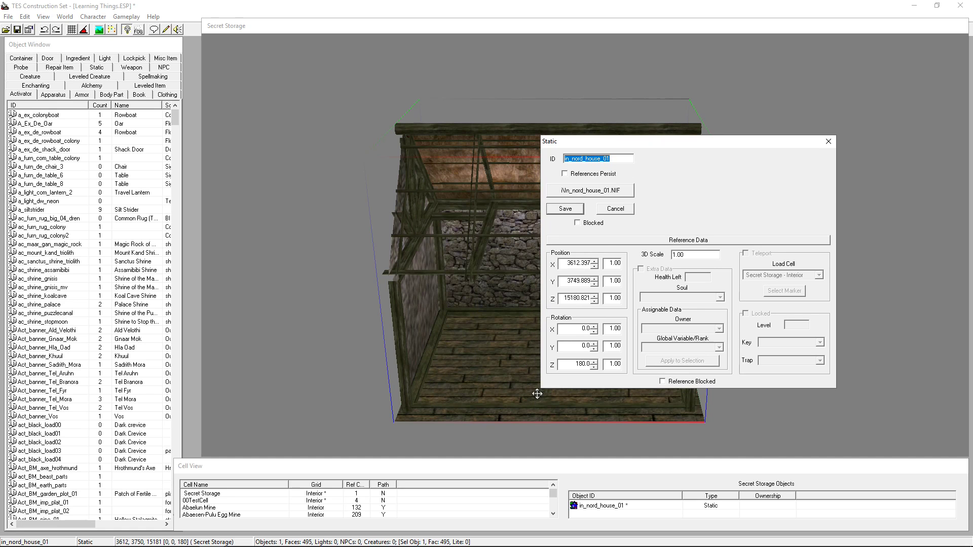
{"action": "left_click", "coordinate": [594, 344]}
{"action": "left_click", "coordinate": [594, 344]}
{"action": "left_click", "coordinate": [594, 344]}
{"action": "scroll", "coordinate": [580, 330], "scroll_direction": "up", "scroll_amount": 2}
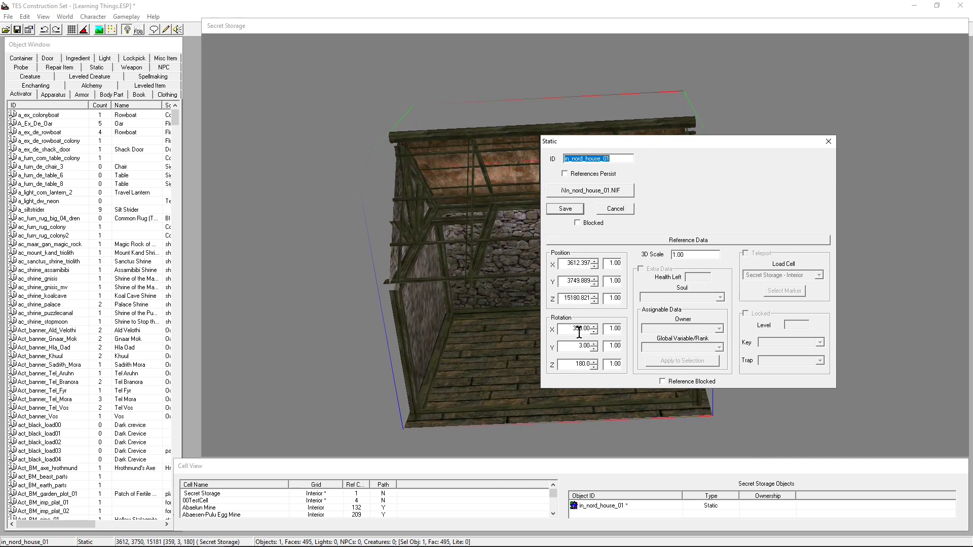
{"action": "scroll", "coordinate": [561, 328], "scroll_direction": "down", "scroll_amount": 2}
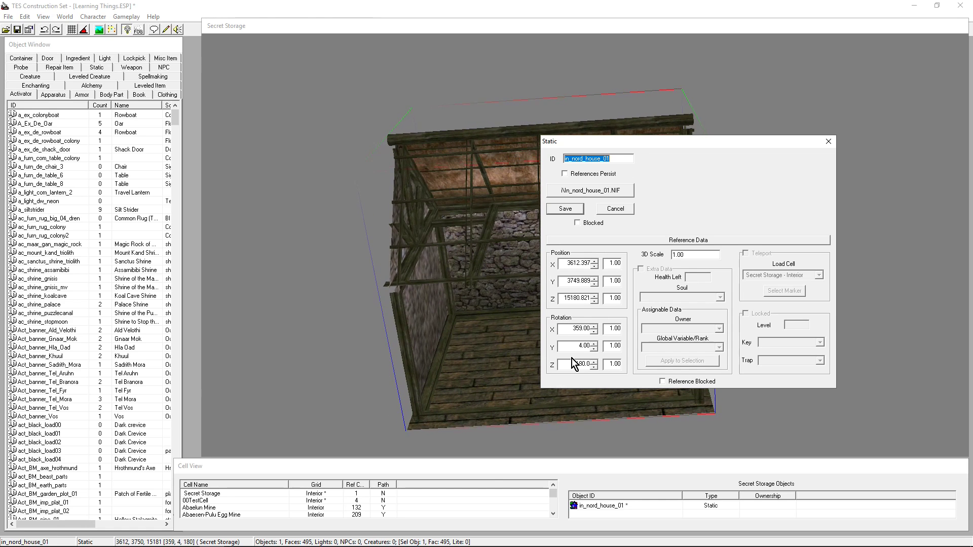
Set the house shell's X, Y and Z rotation values to 0.
{"action": "double_click", "coordinate": [578, 328]}
{"action": "type", "text": "0"}
{"action": "key", "text": "Tab"}
{"action": "type", "text": "0"}
{"action": "double_click", "coordinate": [568, 367]}
{"action": "type", "text": "0"}
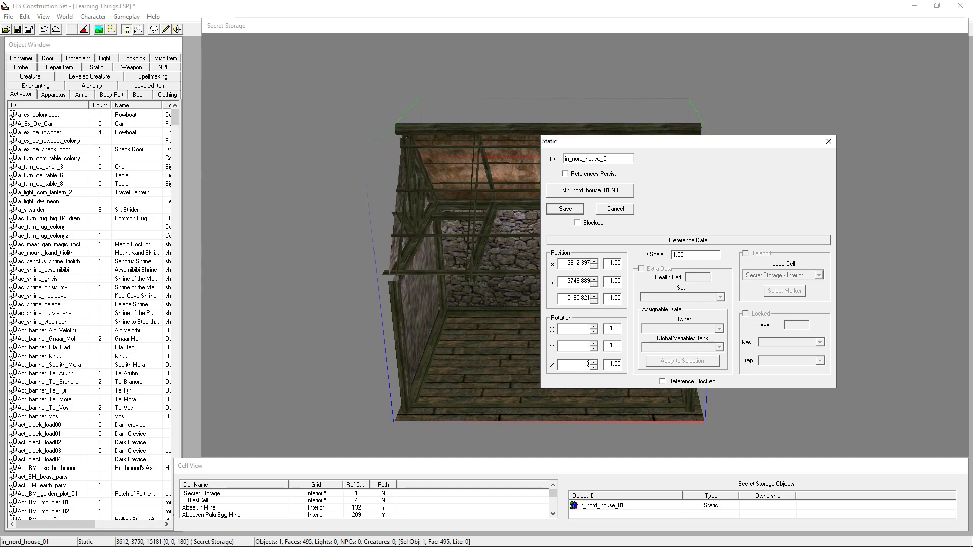
Nudge the house shell's position to X 3611.397, Y 3748.889 and Z 15172.821.
{"action": "left_click", "coordinate": [595, 261]}
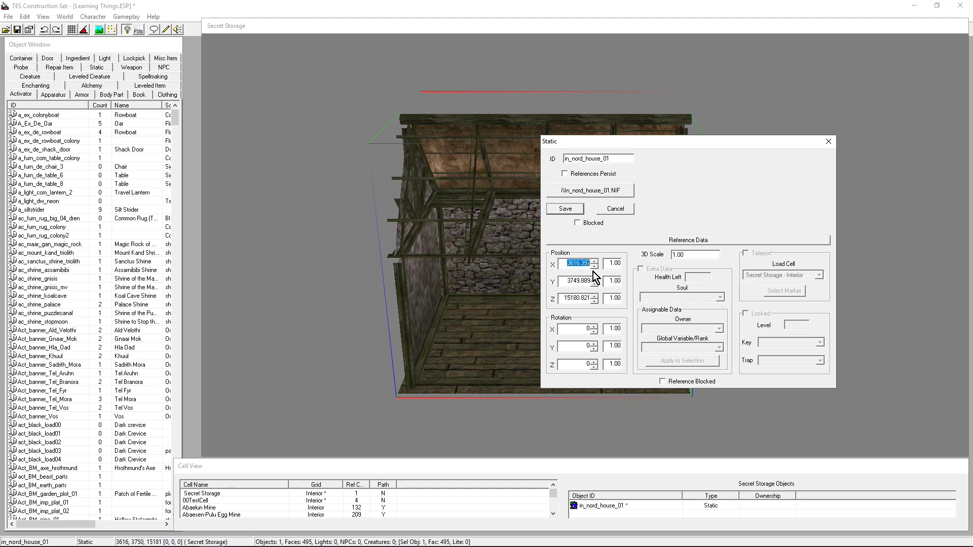
{"action": "left_click", "coordinate": [595, 268]}
{"action": "left_click", "coordinate": [595, 269]}
{"action": "left_click", "coordinate": [595, 268]}
{"action": "left_click", "coordinate": [595, 268]}
{"action": "left_click", "coordinate": [595, 268]}
{"action": "left_click", "coordinate": [595, 280]}
{"action": "left_click", "coordinate": [595, 284]}
{"action": "left_click", "coordinate": [595, 284]}
{"action": "left_click", "coordinate": [594, 301]}
{"action": "left_click", "coordinate": [594, 301]}
{"action": "left_click", "coordinate": [594, 302]}
{"action": "left_click", "coordinate": [595, 301]}
{"action": "left_click", "coordinate": [594, 302]}
{"action": "left_click", "coordinate": [594, 302]}
{"action": "left_click", "coordinate": [594, 301]}
{"action": "left_click", "coordinate": [594, 301]}
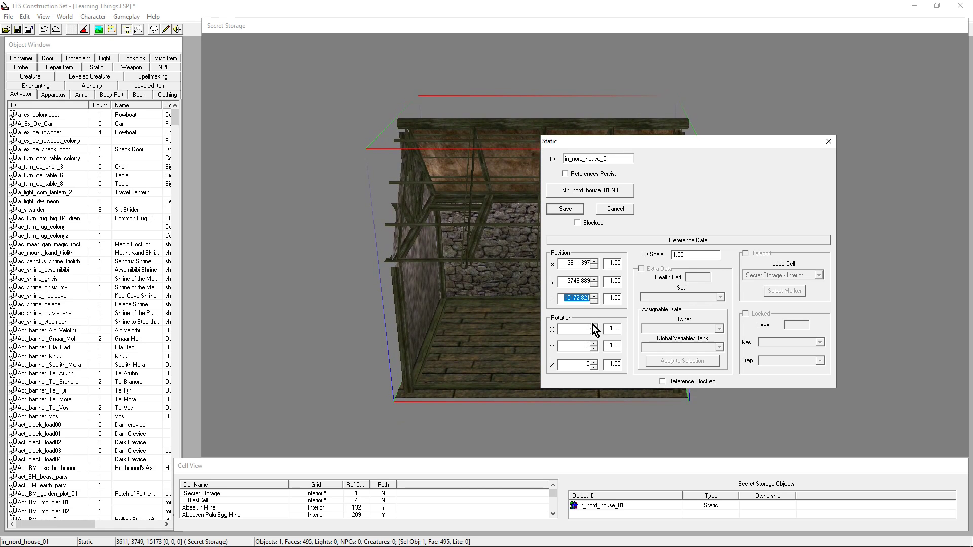
Try rotating the house shell to X 20 and Z 2, and clear both rotation values.
{"action": "left_click", "coordinate": [594, 326]}
{"action": "left_click", "coordinate": [594, 326]}
{"action": "left_click", "coordinate": [594, 327]}
{"action": "left_click", "coordinate": [594, 326]}
{"action": "left_click", "coordinate": [594, 327]}
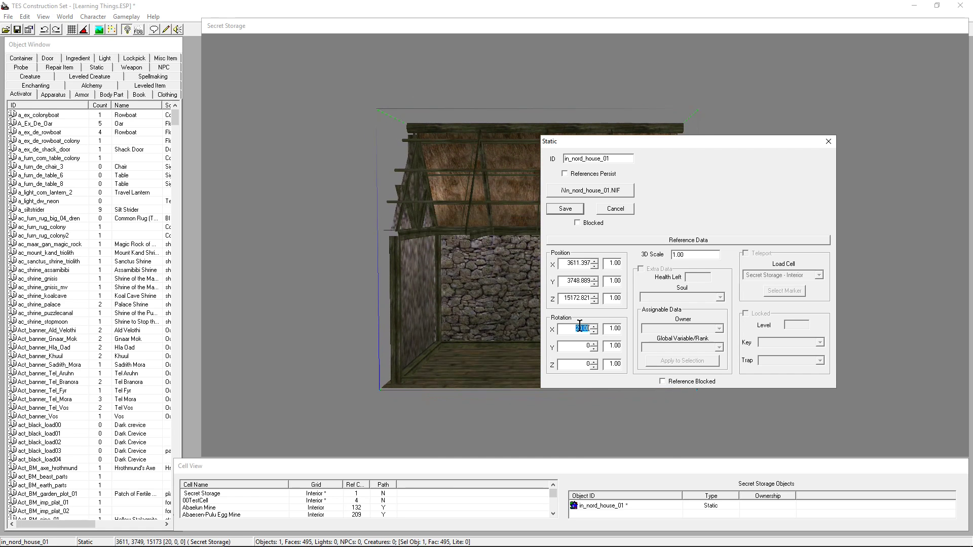
{"action": "left_click", "coordinate": [594, 362]}
{"action": "left_click", "coordinate": [594, 363]}
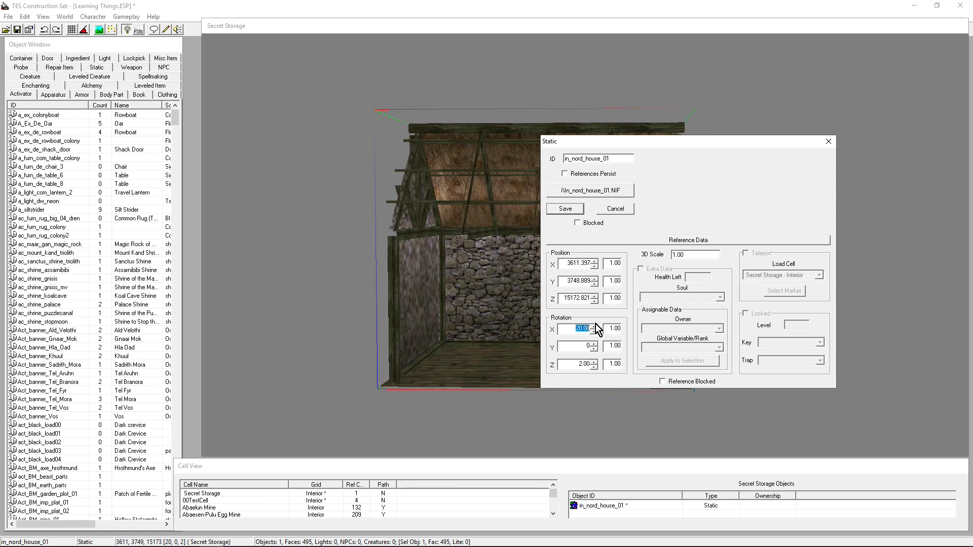
{"action": "key", "text": "BackSpace"}
{"action": "double_click", "coordinate": [584, 362]}
{"action": "key", "text": "BackSpace"}
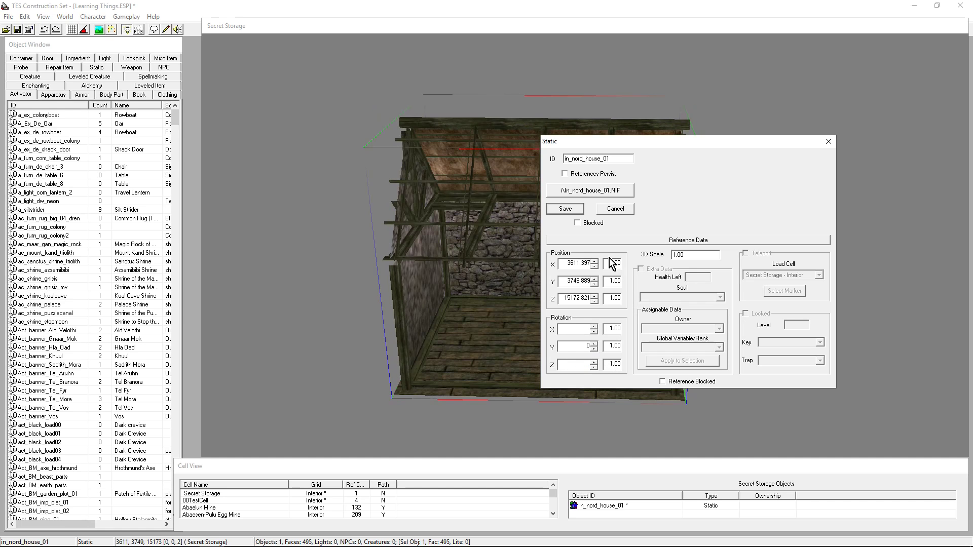
Shift the house shell along X to about 3771 with a position increment of 20, restore the increment to 1 and save.
{"action": "double_click", "coordinate": [611, 262]}
{"action": "type", "text": "20"}
{"action": "left_click_drag", "start_coordinate": [594, 261], "coordinate": [595, 262]}
{"action": "double_click", "coordinate": [617, 263]}
{"action": "type", "text": "1"}
{"action": "key", "text": "Return"}
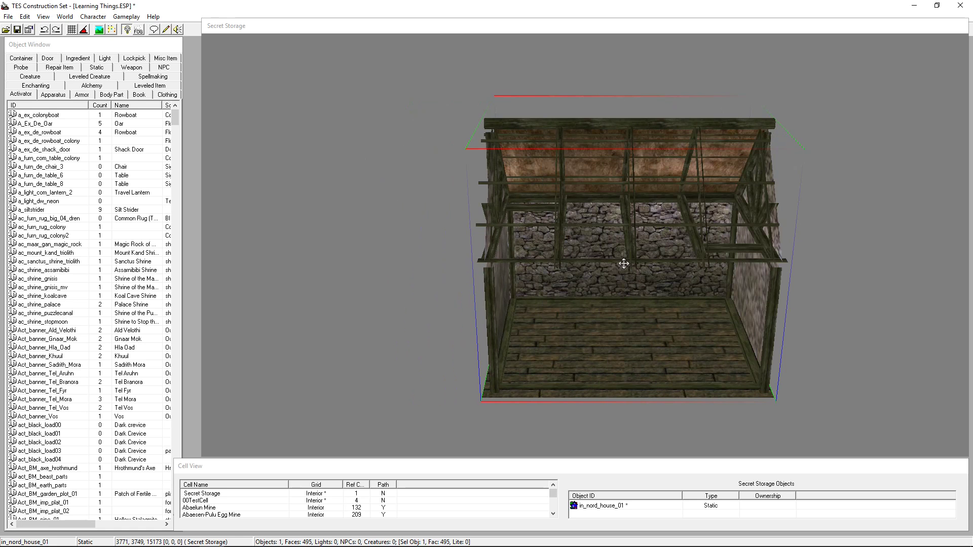
Move the house shell to about X 3712, Y 3759 and deselect it, leaving an empty area in view.
{"action": "left_click_drag", "start_coordinate": [619, 282], "coordinate": [509, 256]}
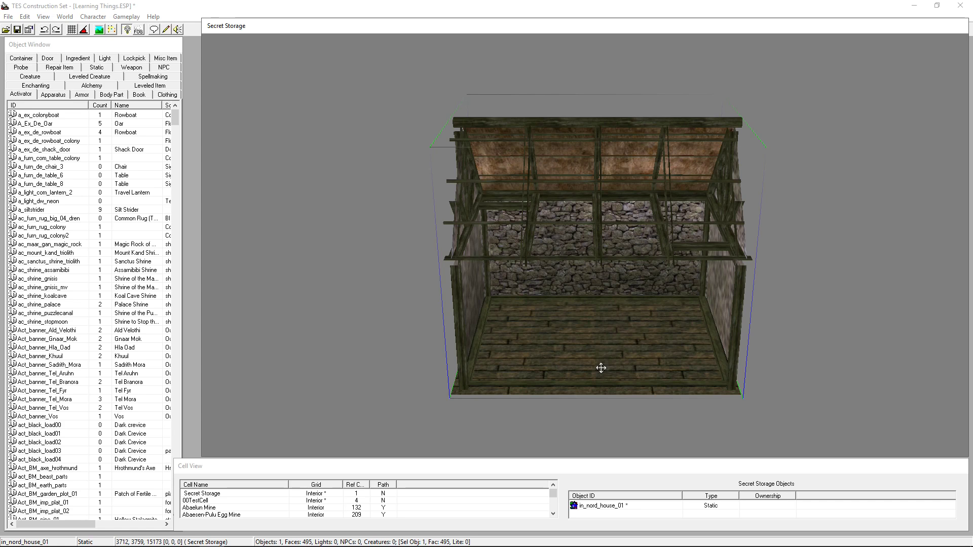
{"action": "middle_click_drag", "start_coordinate": [602, 367], "coordinate": [193, 248], "text": "shift"}
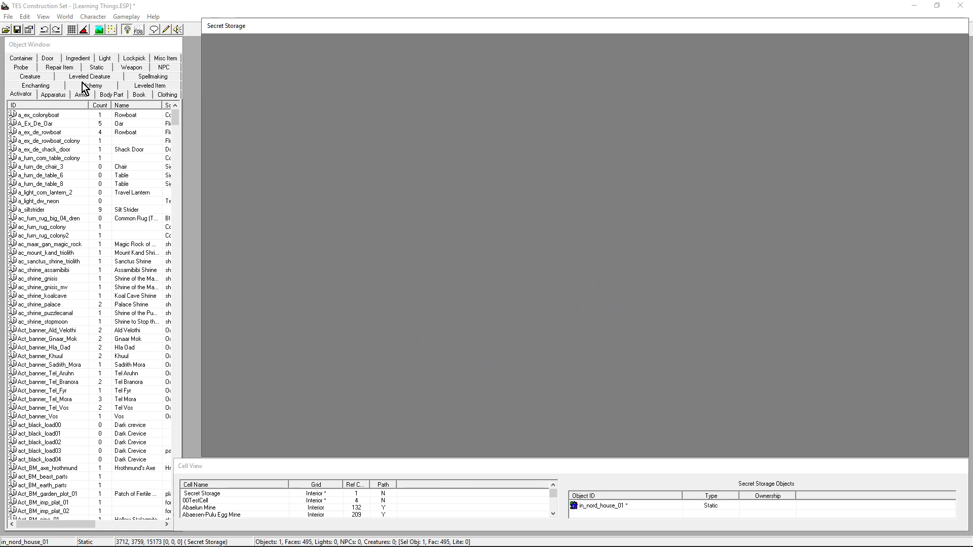
{"action": "key", "text": "d"}
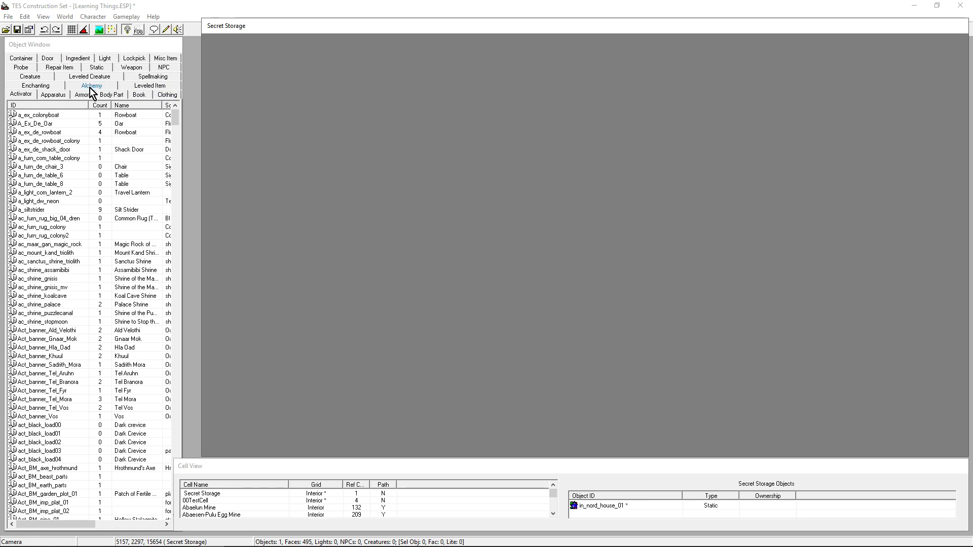
Find in_common_room_corner among the static objects and place it at about X 5128, Y 2929, Z 15421 in Secret Storage.
{"action": "left_click", "coordinate": [87, 68]}
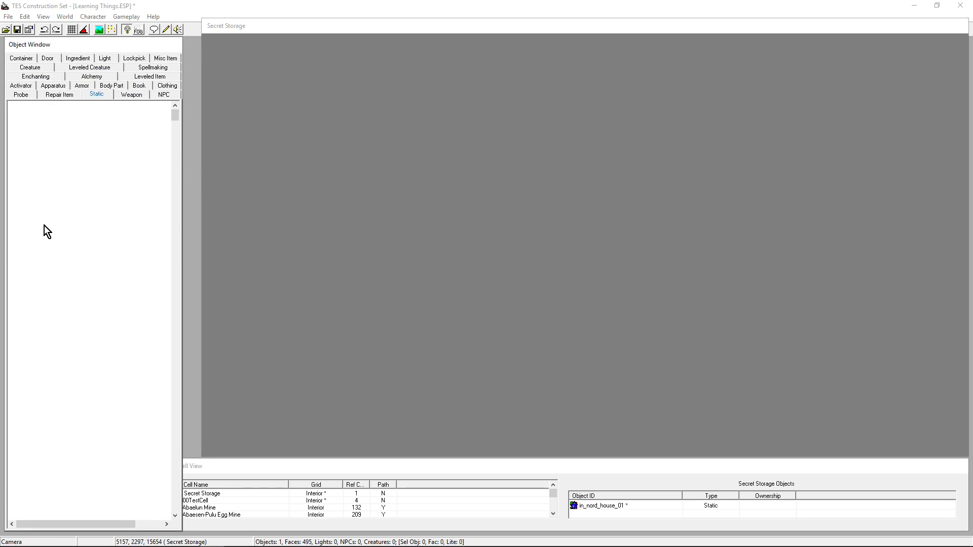
{"action": "left_click", "coordinate": [42, 220]}
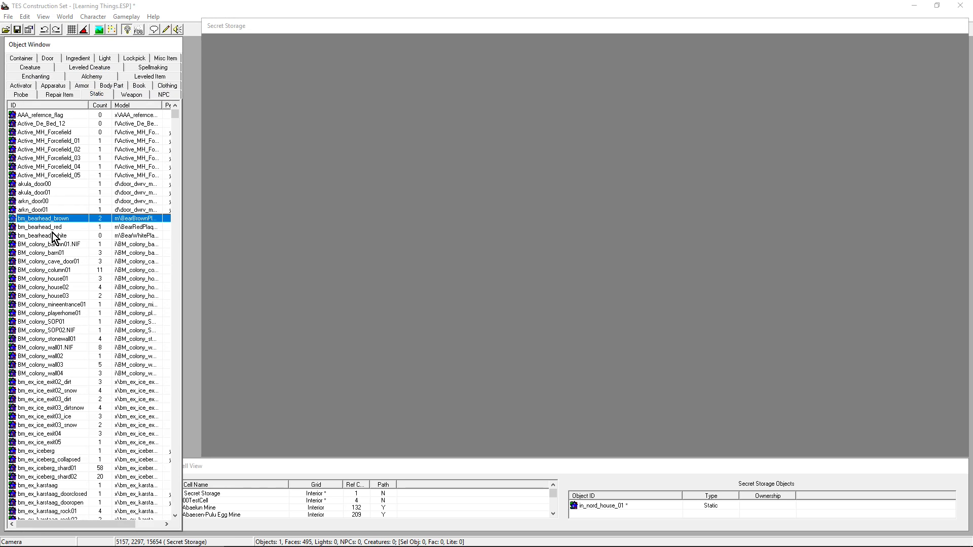
{"action": "type", "text": "in_co"}
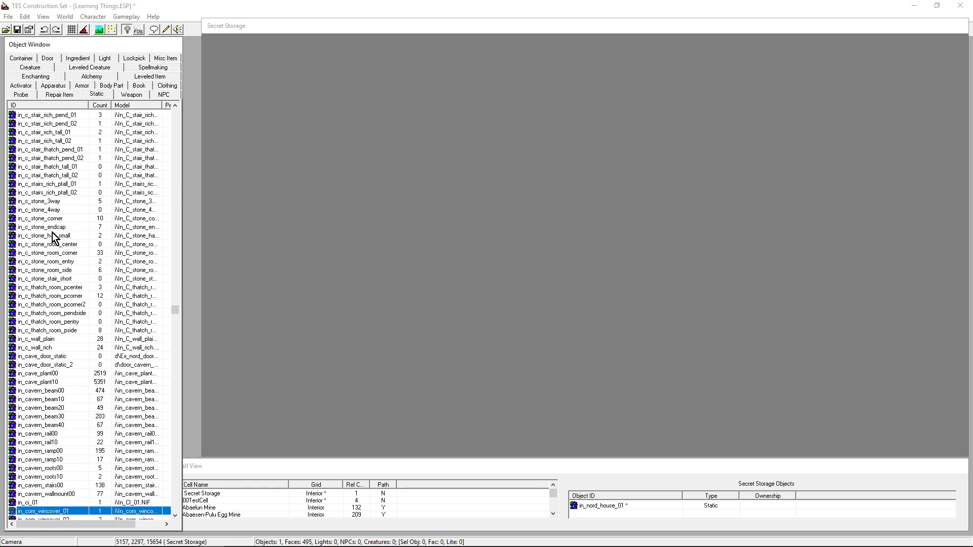
{"action": "scroll", "coordinate": [52, 235], "scroll_direction": "down", "scroll_amount": 10}
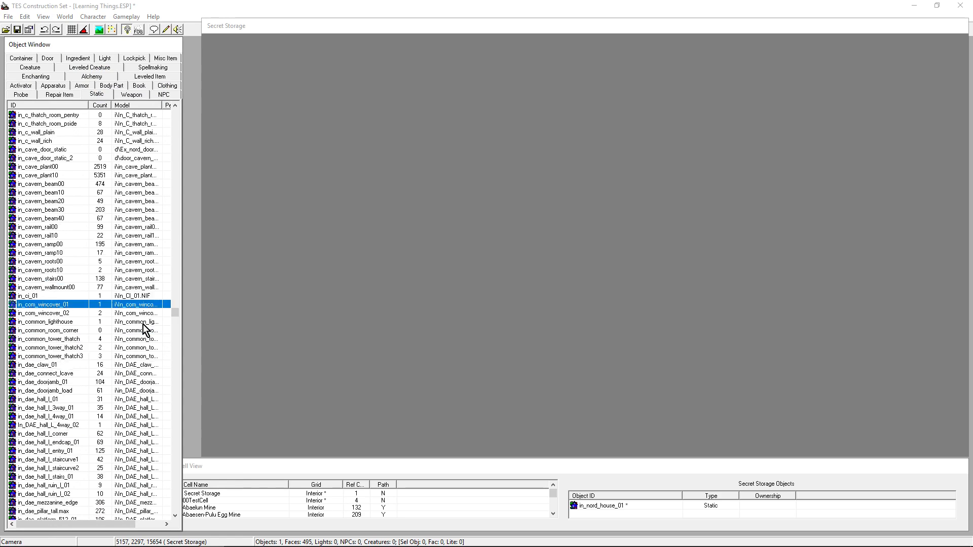
{"action": "left_click_drag", "start_coordinate": [56, 280], "coordinate": [503, 260]}
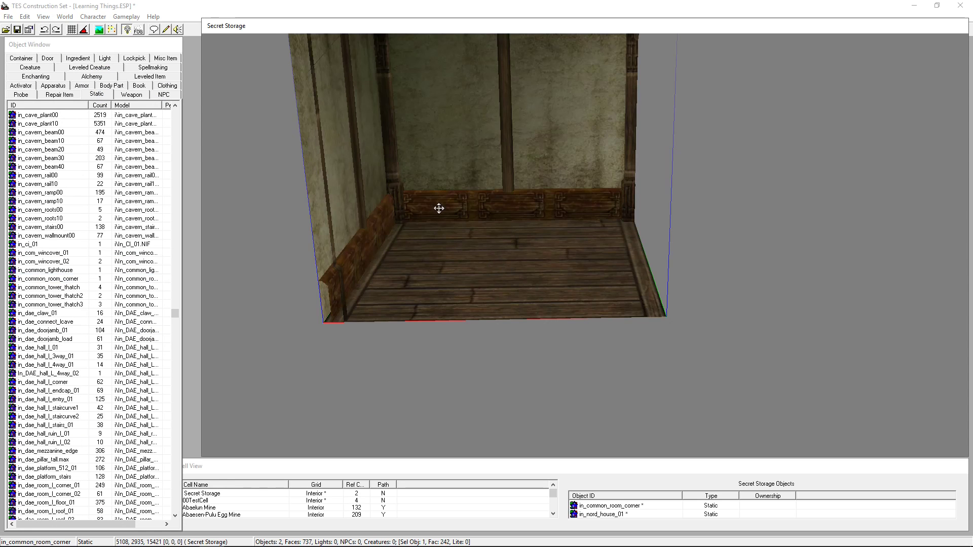
{"action": "left_click_drag", "start_coordinate": [413, 207], "coordinate": [564, 267]}
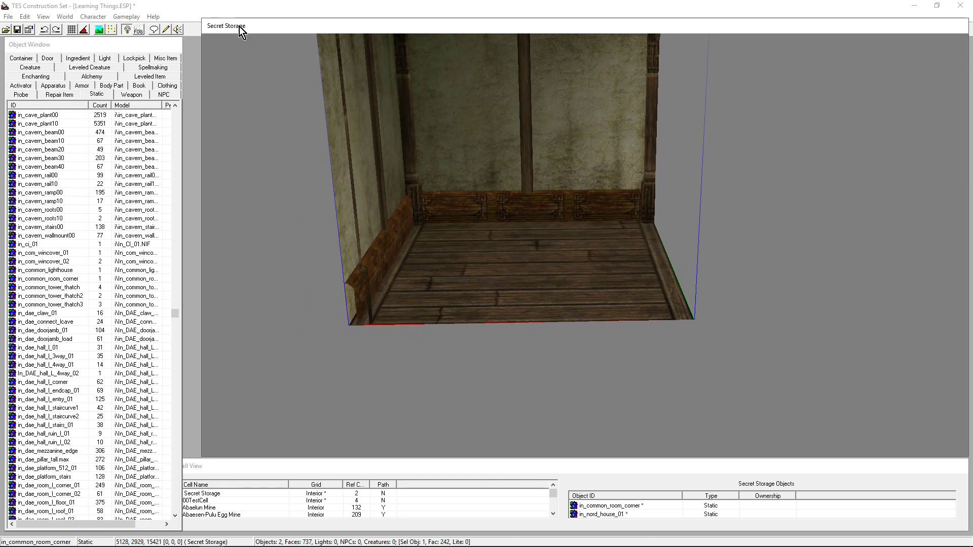
Place a second in_common_room_corner beside the first, turned about 92 degrees around Z, at about X 5376, Y 2925.
{"action": "left_click", "coordinate": [89, 50]}
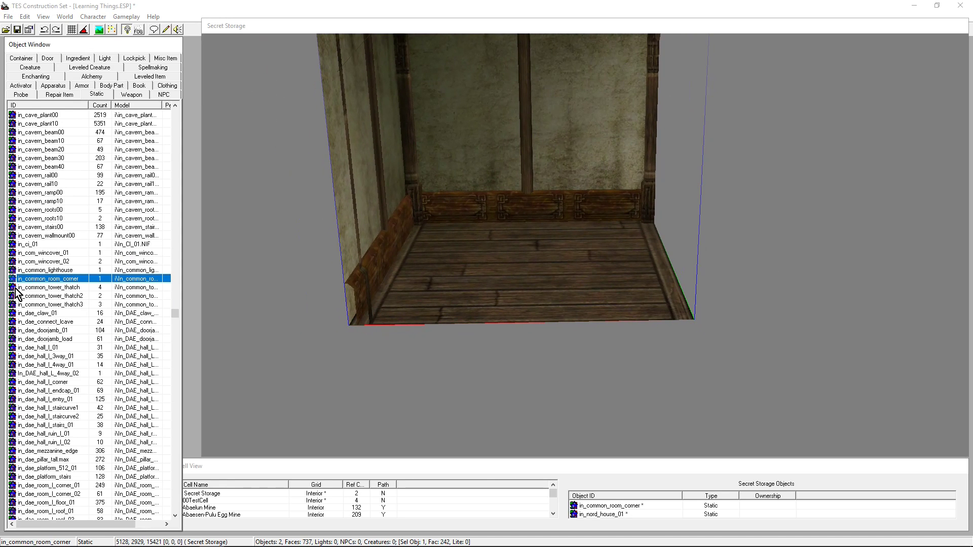
{"action": "left_click_drag", "start_coordinate": [27, 282], "coordinate": [720, 273]}
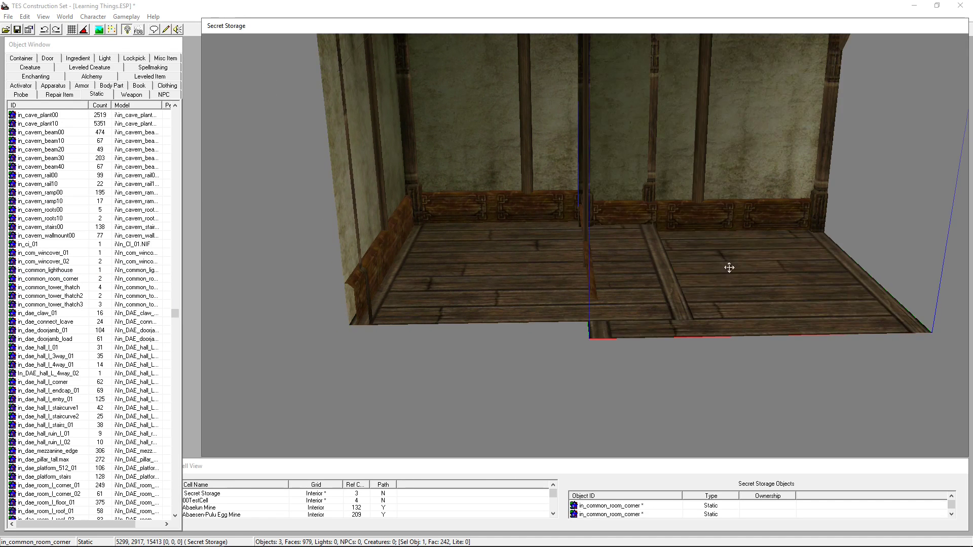
{"action": "right_click_drag", "start_coordinate": [734, 265], "coordinate": [652, 300]}
{"action": "left_click_drag", "start_coordinate": [705, 275], "coordinate": [790, 255]}
{"action": "scroll", "coordinate": [744, 286], "scroll_direction": "up", "scroll_amount": 3}
{"action": "right_click_drag", "start_coordinate": [853, 356], "coordinate": [833, 329]}
{"action": "left_click_drag", "start_coordinate": [833, 329], "coordinate": [884, 339]}
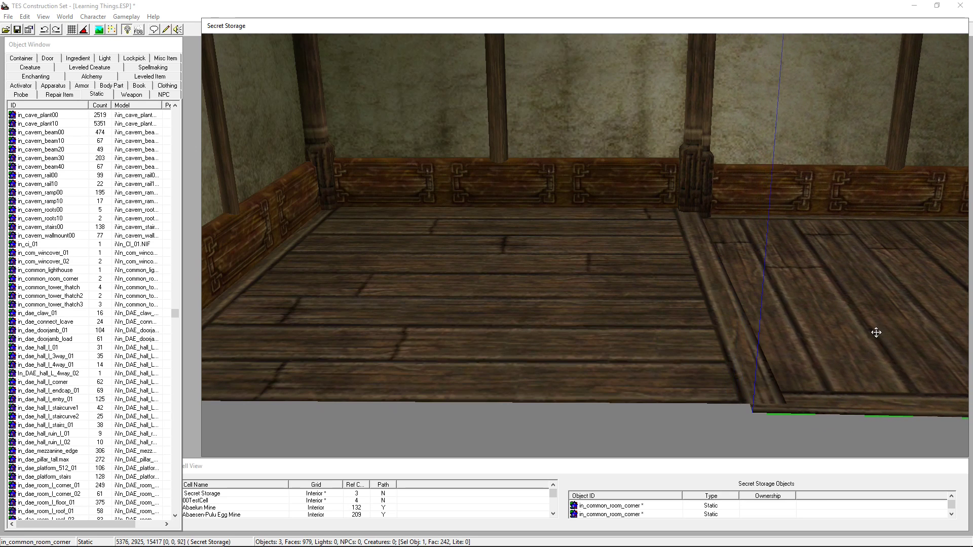
{"action": "key", "text": "shift"}
Raise the second room corner's Z position to about 15421 and give the first corner the same height.
{"action": "double_click", "coordinate": [719, 244]}
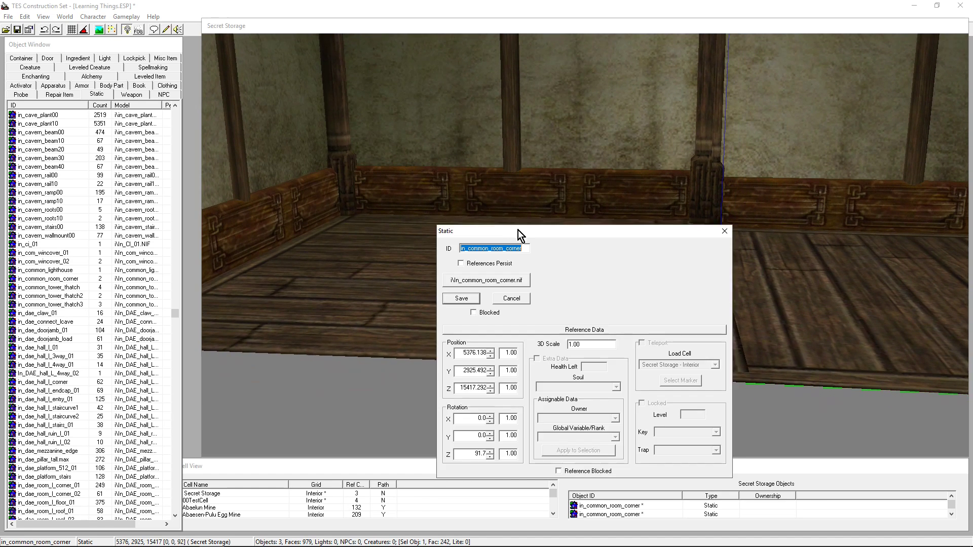
{"action": "left_click", "coordinate": [295, 283]}
{"action": "key", "text": "ctrl+c"}
{"action": "left_click", "coordinate": [295, 284]}
{"action": "left_click", "coordinate": [295, 283]}
{"action": "left_click", "coordinate": [295, 284]}
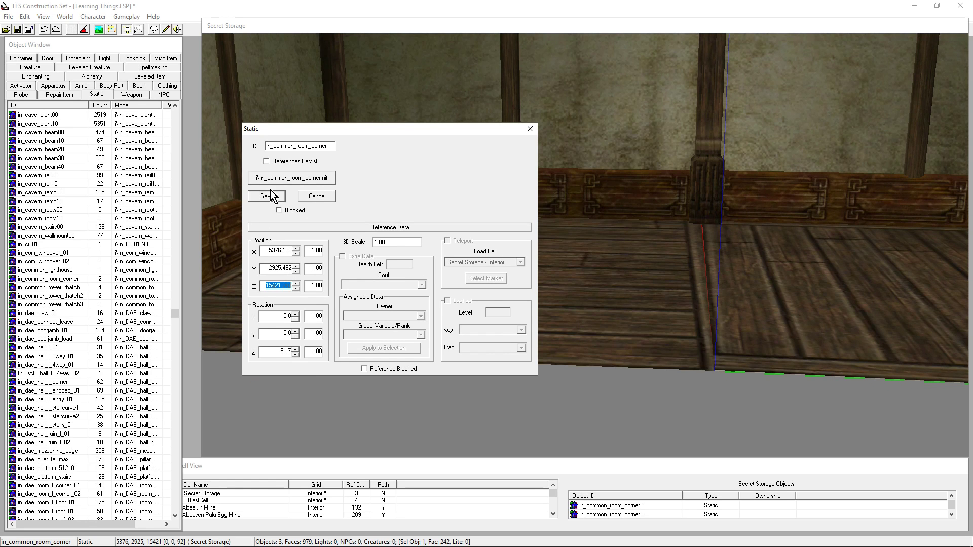
{"action": "left_click", "coordinate": [319, 196]}
{"action": "double_click", "coordinate": [538, 252]}
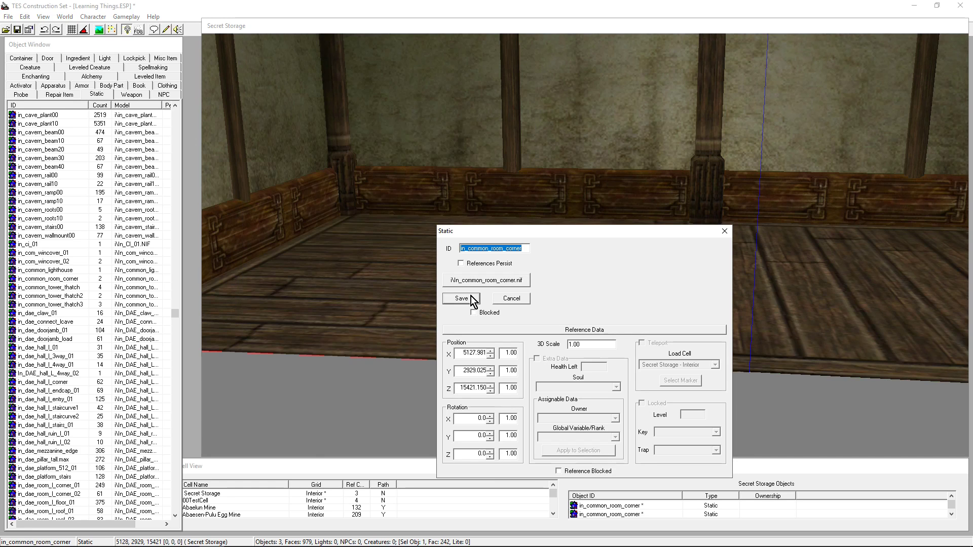
{"action": "left_click_drag", "start_coordinate": [454, 389], "coordinate": [502, 388]}
{"action": "key", "text": "ctrl+v"}
{"action": "key", "text": "Return"}
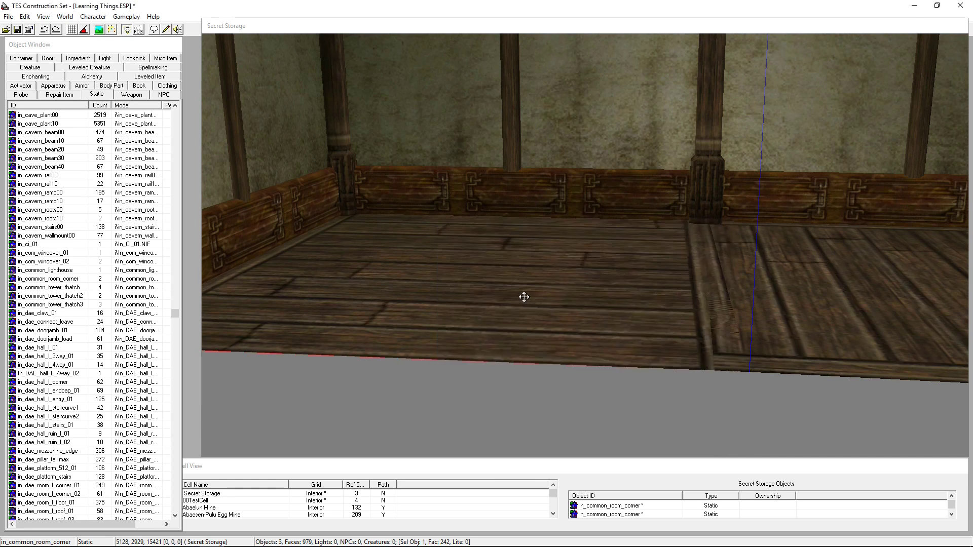
Try to line up the two room corner pieces by moving them freehand along their shared edge.
{"action": "middle_click_drag", "start_coordinate": [768, 316], "coordinate": [794, 385], "text": "shift"}
{"action": "left_click_drag", "start_coordinate": [614, 307], "coordinate": [570, 226]}
{"action": "left_click_drag", "start_coordinate": [780, 253], "coordinate": [799, 244]}
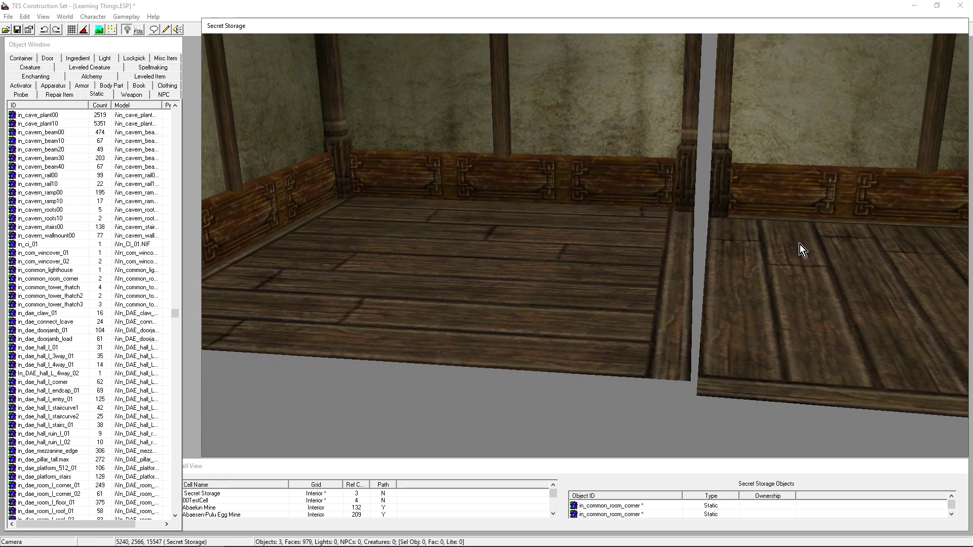
{"action": "scroll", "coordinate": [800, 244], "scroll_direction": "down", "scroll_amount": 2}
{"action": "scroll", "coordinate": [800, 244], "scroll_direction": "down", "scroll_amount": 1}
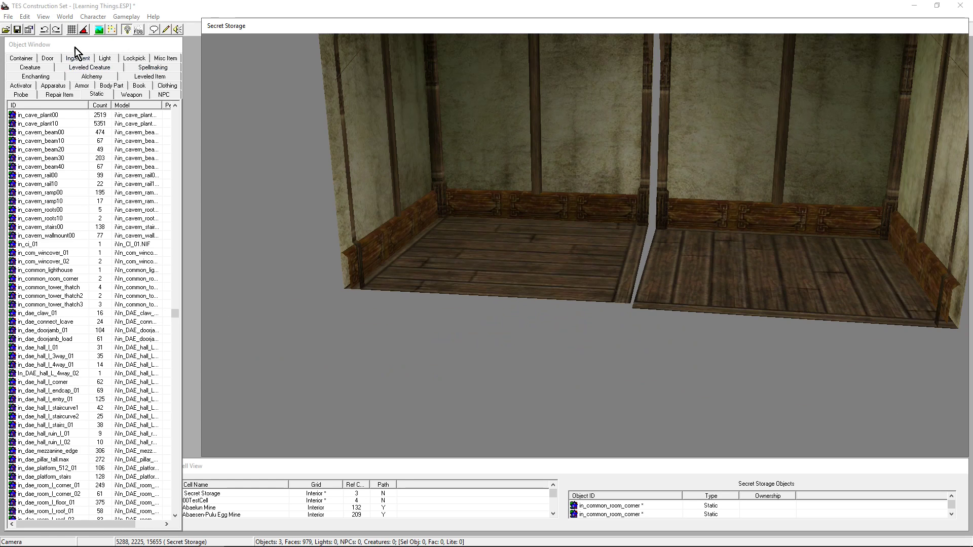
Turn on grid and angle snapping and move the first room corner to X 5120, Y 2944, Z 15424.
{"action": "left_click", "coordinate": [72, 29]}
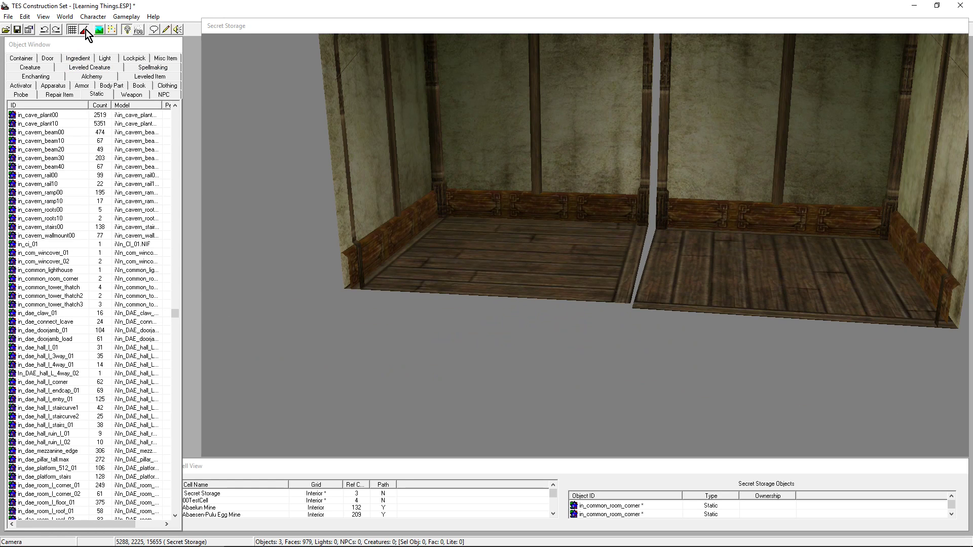
{"action": "left_click", "coordinate": [535, 202]}
{"action": "left_click_drag", "start_coordinate": [501, 195], "coordinate": [475, 184]}
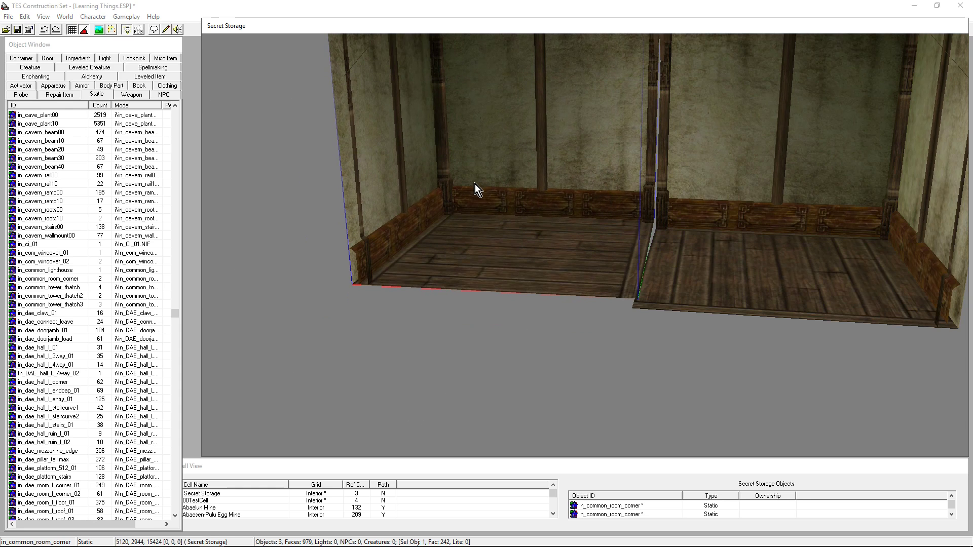
View the grid snap and angle snap settings in the preferences and close them without changes.
{"action": "left_click", "coordinate": [8, 17]}
{"action": "left_click", "coordinate": [23, 66]}
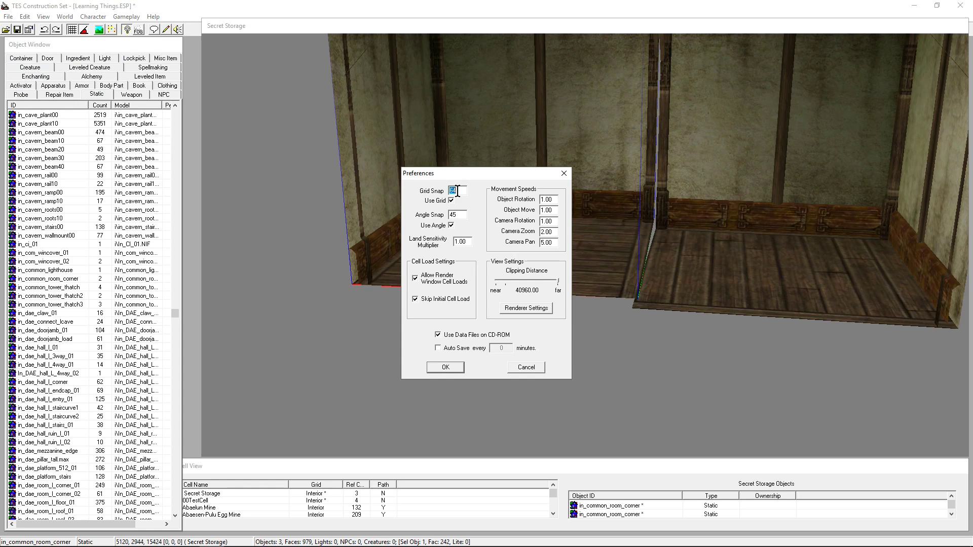
{"action": "left_click", "coordinate": [563, 173]}
Snap the second room corner to X 5376, Y 2944, Z 15424 and rotate it to 90 degrees around Z.
{"action": "left_click", "coordinate": [752, 268]}
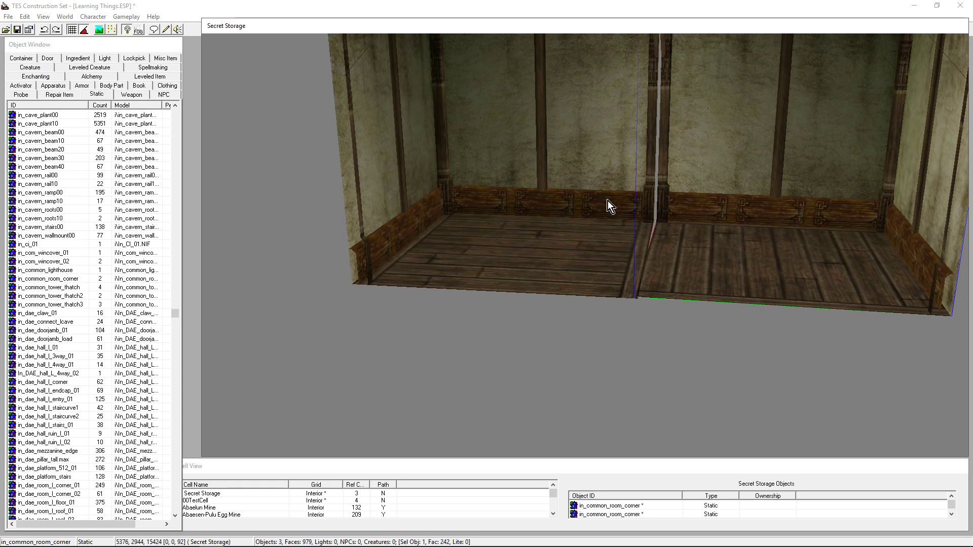
{"action": "left_click_drag", "start_coordinate": [777, 200], "coordinate": [600, 200]}
{"action": "left_click_drag", "start_coordinate": [480, 225], "coordinate": [661, 227]}
{"action": "key", "text": "shift"}
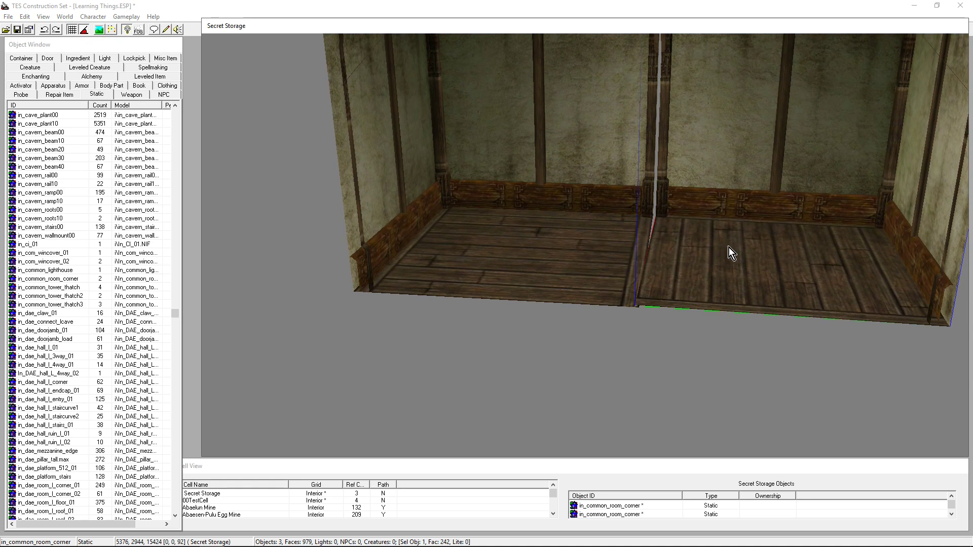
{"action": "right_click_drag", "start_coordinate": [729, 247], "coordinate": [701, 239]}
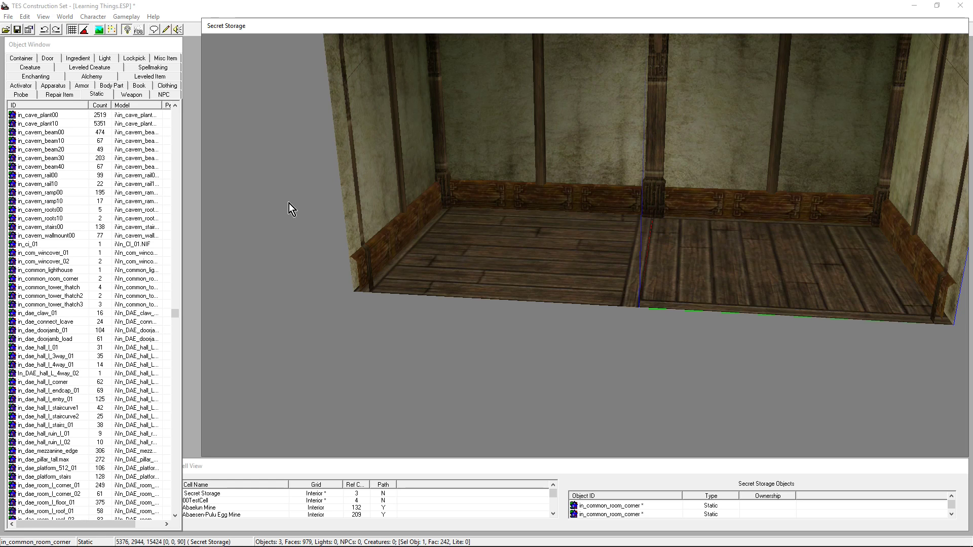
Examine the seam between the two joined room corners from several distances and angles.
{"action": "key", "text": "d"}
{"action": "mouse_move", "coordinate": [492, 245]}
{"action": "left_mouse_down"}
{"action": "mouse_move", "coordinate": [171, 300]}
{"action": "mouse_move", "coordinate": [492, 264]}
{"action": "left_mouse_up"}
{"action": "right_click_drag", "start_coordinate": [532, 251], "coordinate": [506, 251]}
{"action": "scroll", "coordinate": [634, 261], "scroll_direction": "down", "scroll_amount": 5}
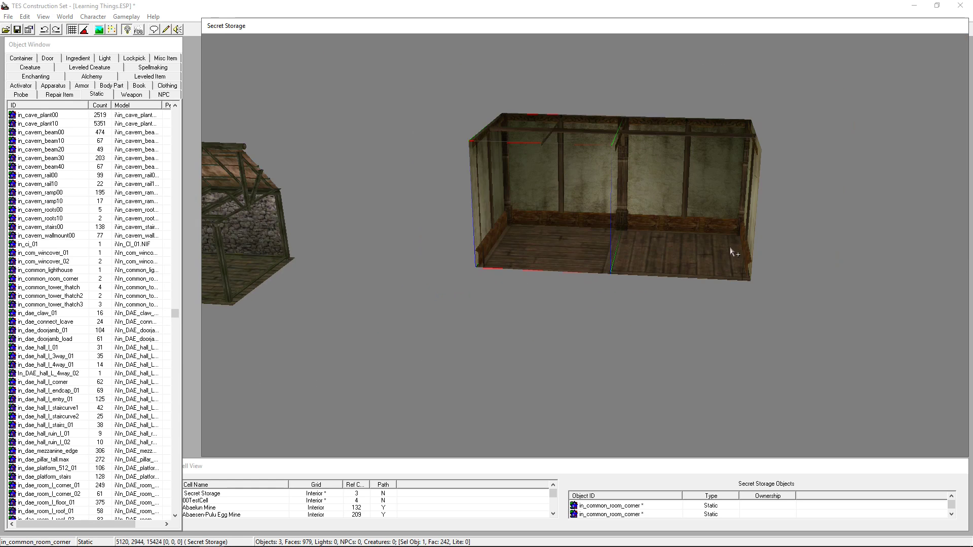
{"action": "key", "text": "shift"}
{"action": "scroll", "coordinate": [641, 230], "scroll_direction": "up", "scroll_amount": 6}
{"action": "key", "text": "shift"}
{"action": "middle_click_drag", "start_coordinate": [711, 252], "coordinate": [751, 129]}
{"action": "key", "text": "shift"}
{"action": "scroll", "coordinate": [704, 348], "scroll_direction": "down", "scroll_amount": 3}
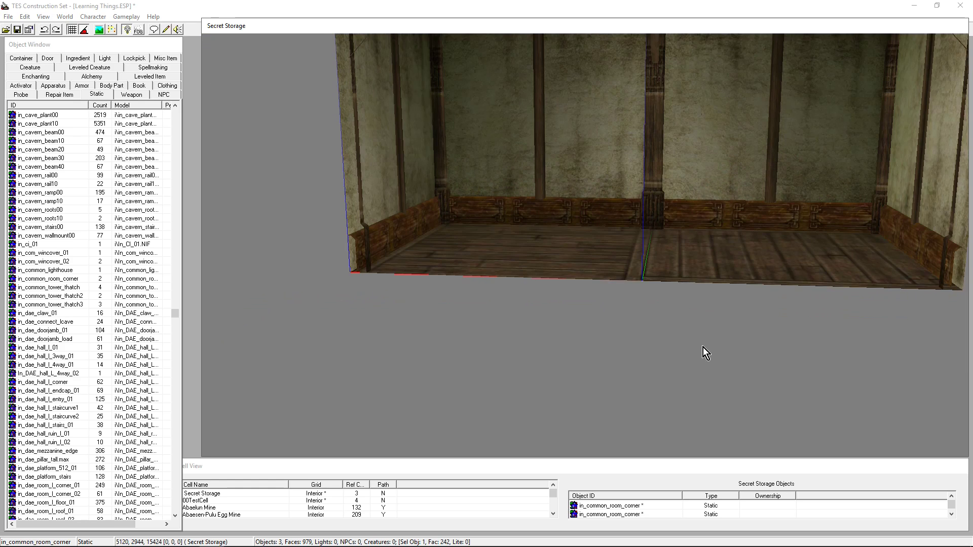
{"action": "key", "text": "shift"}
{"action": "left_click_drag", "start_coordinate": [723, 258], "coordinate": [618, 243]}
{"action": "middle_click_drag", "start_coordinate": [675, 251], "coordinate": [810, 328]}
{"action": "left_click", "coordinate": [610, 258]}
Select both room corner pieces together and delete them from the cell.
{"action": "scroll", "coordinate": [610, 257], "scroll_direction": "down", "scroll_amount": 3}
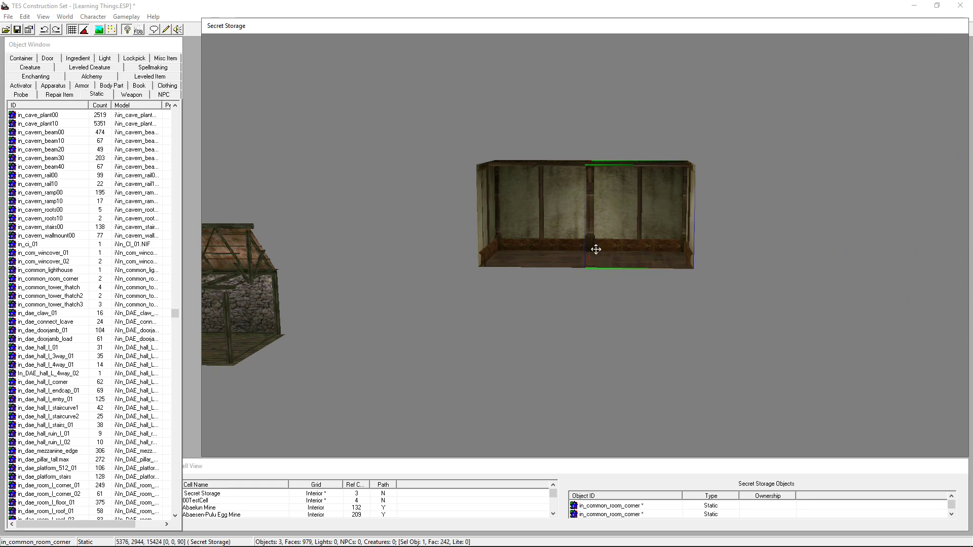
{"action": "left_click_drag", "start_coordinate": [445, 128], "coordinate": [781, 315]}
{"action": "key", "text": "Delete"}
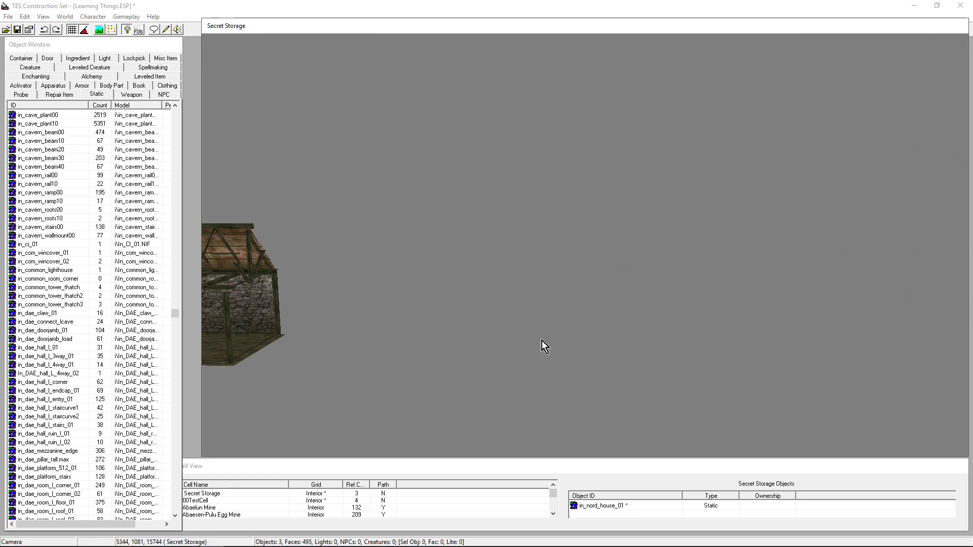
Centre on the Nord house shell and snap it to X 3712, Y 3776, Z 15168 on the grid.
{"action": "left_click", "coordinate": [244, 336]}
{"action": "key", "text": "c"}
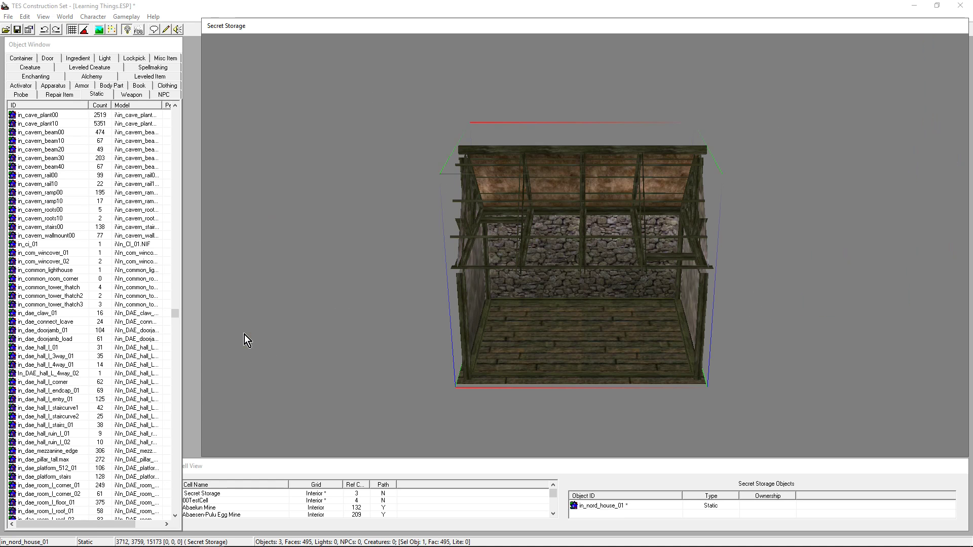
{"action": "left_click_drag", "start_coordinate": [548, 362], "coordinate": [601, 291]}
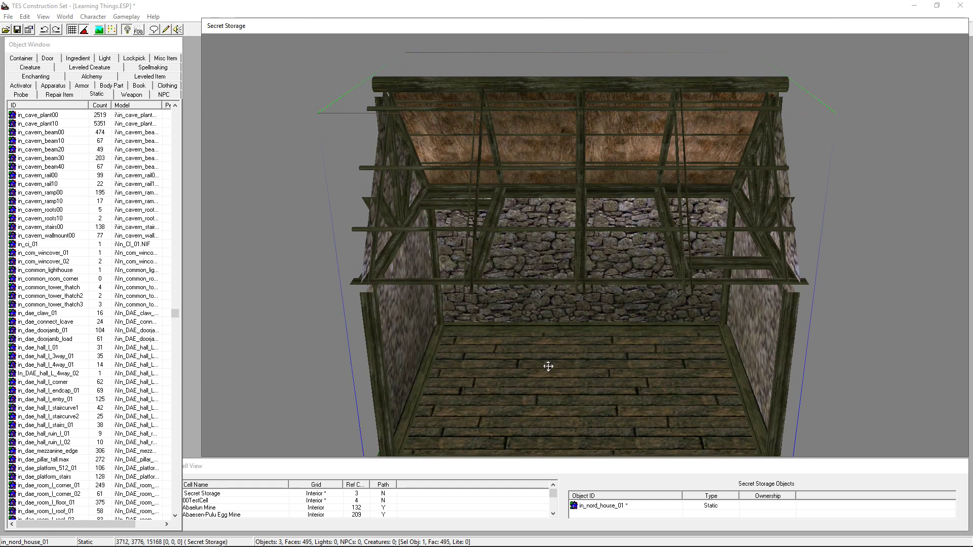
{"action": "middle_click_drag", "start_coordinate": [548, 362], "coordinate": [563, 281]}
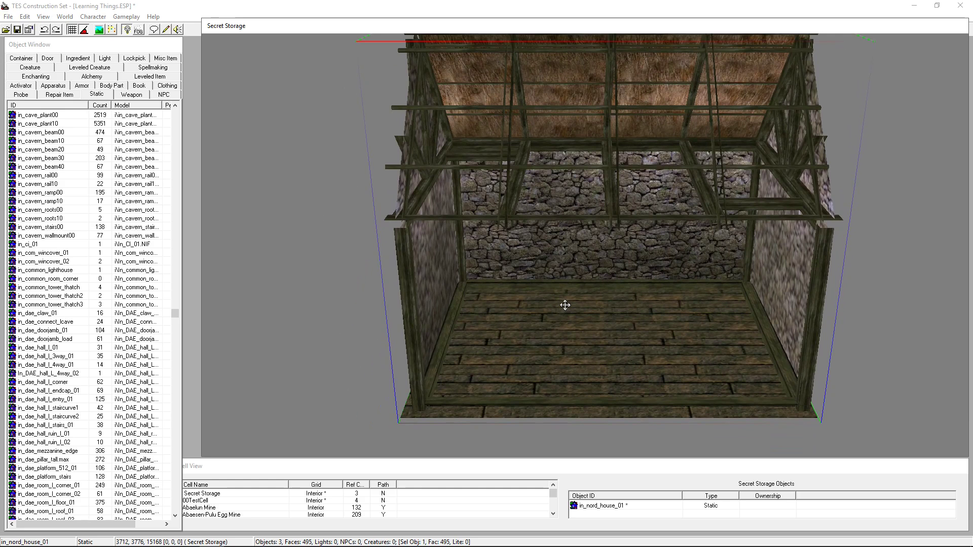
Set the house shell's Z position to 0.
{"action": "double_click", "coordinate": [565, 306]}
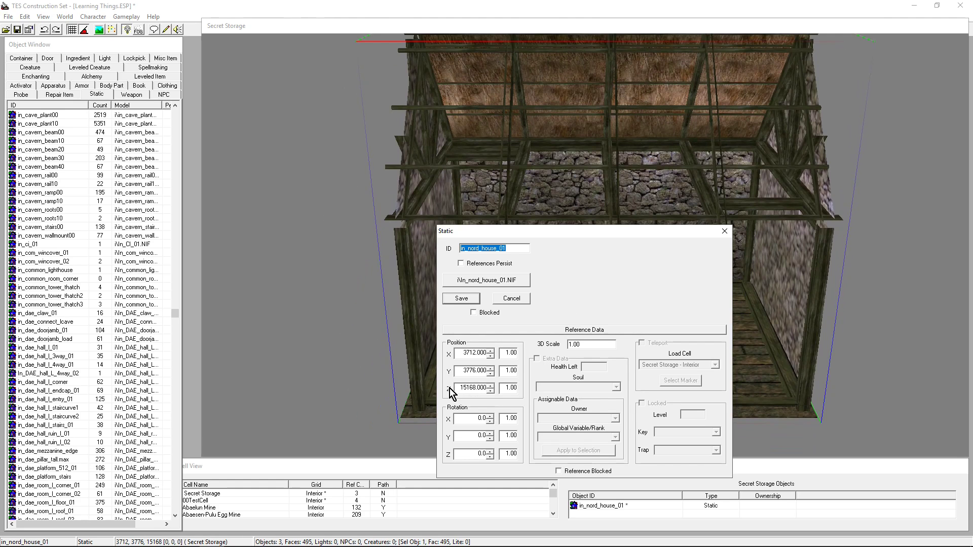
{"action": "double_click", "coordinate": [471, 387]}
{"action": "type", "text": "0"}
{"action": "key", "text": "Return"}
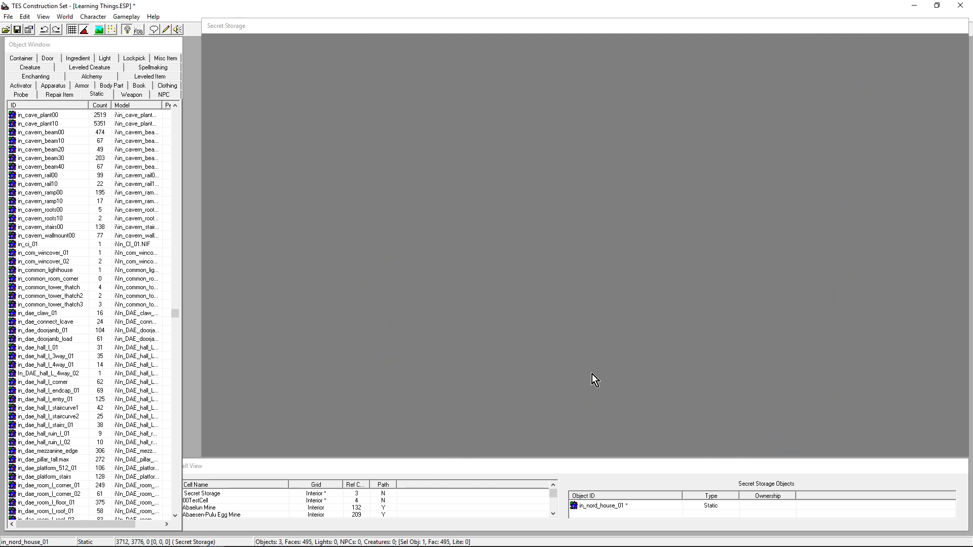
Bring the house shell back into view from the cell's object list and look closely at its interior floor.
{"action": "double_click", "coordinate": [609, 507]}
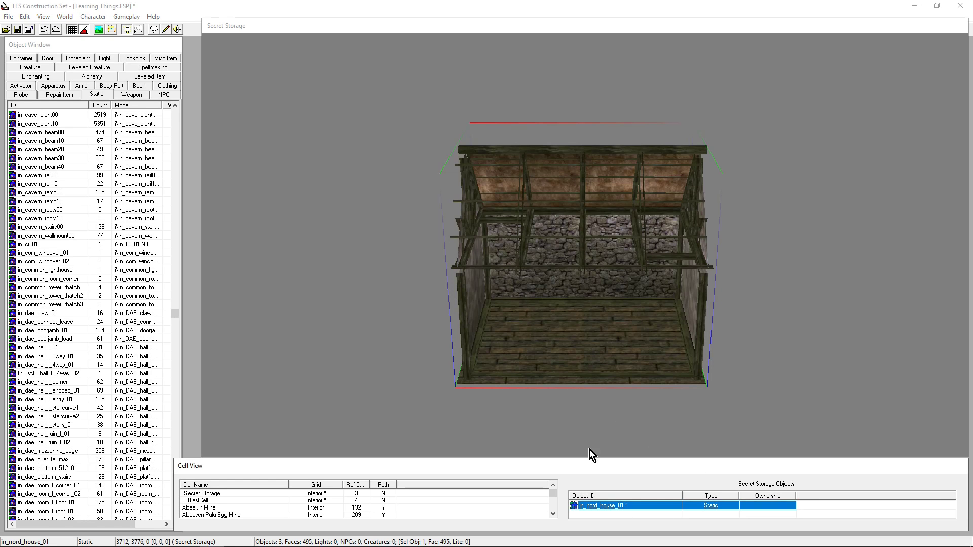
{"action": "double_click", "coordinate": [522, 364]}
{"action": "left_click", "coordinate": [724, 231]}
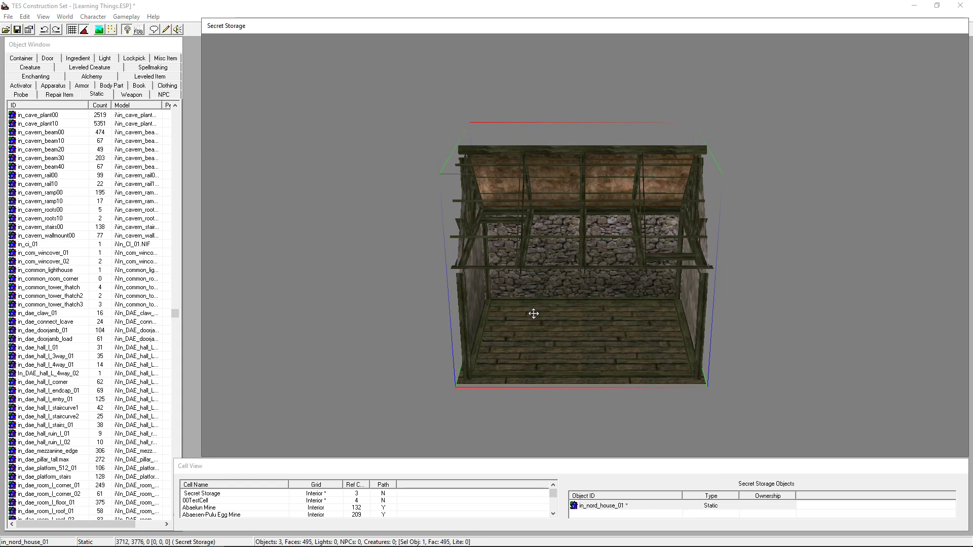
{"action": "scroll", "coordinate": [570, 333], "scroll_direction": "up", "scroll_amount": 8}
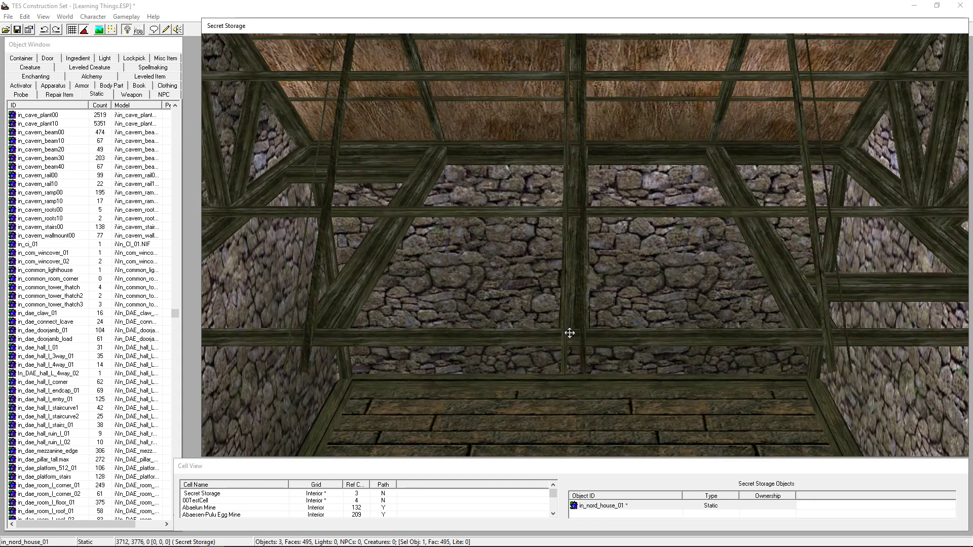
{"action": "middle_click_drag", "start_coordinate": [569, 320], "coordinate": [558, 114]}
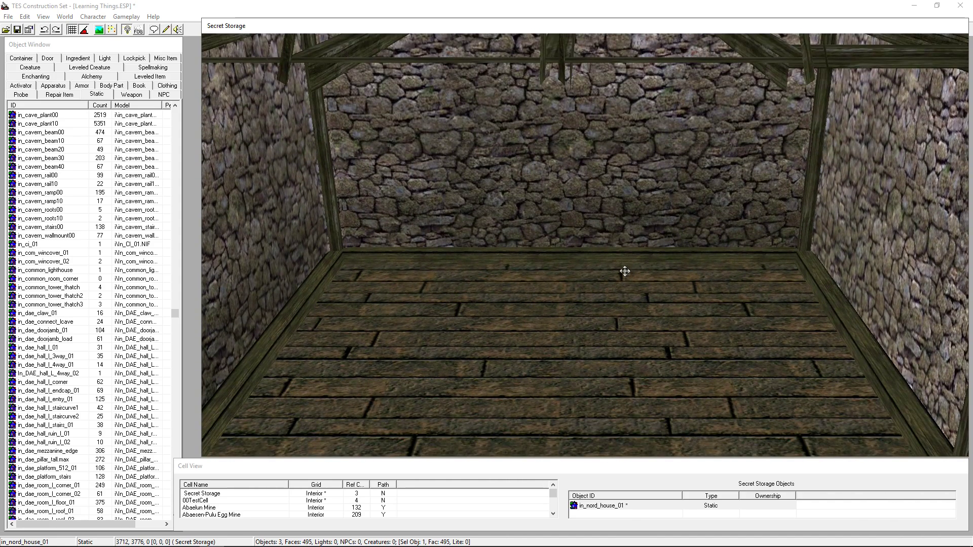
{"action": "left_click", "coordinate": [74, 48]}
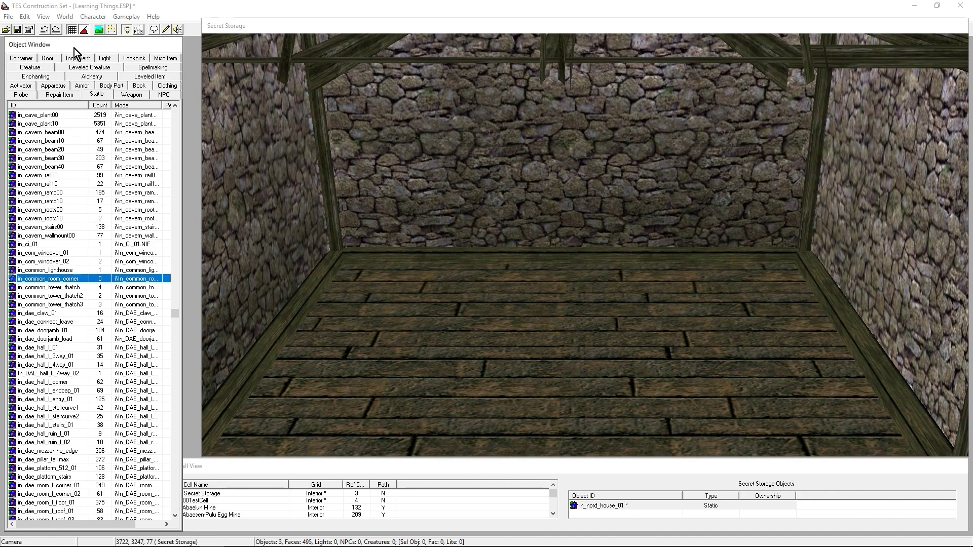
Find furn_com_p_table_01 among the static objects and place it in the Nord house interior.
{"action": "left_click", "coordinate": [87, 95]}
{"action": "left_click", "coordinate": [71, 273]}
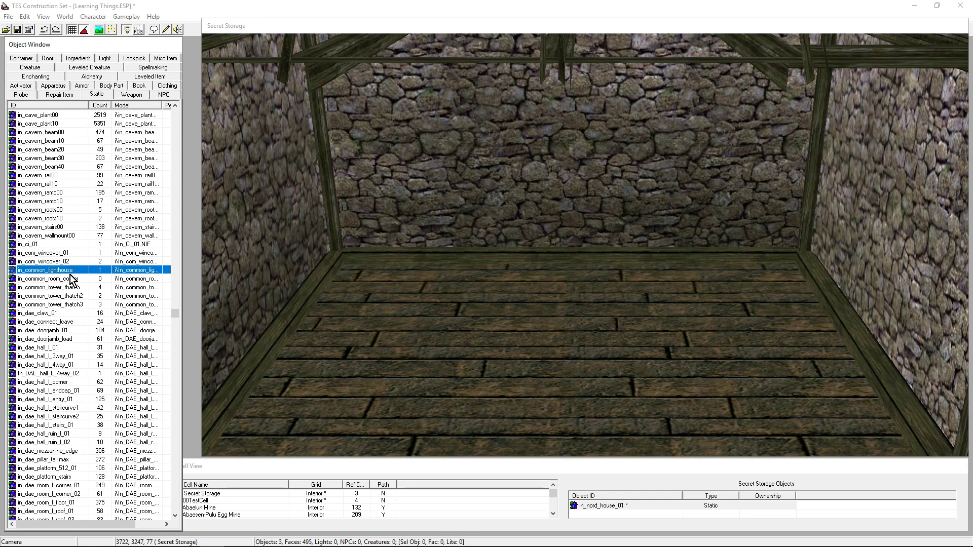
{"action": "type", "text": "fu"}
{"action": "scroll", "coordinate": [71, 278], "scroll_direction": "down", "scroll_amount": 16}
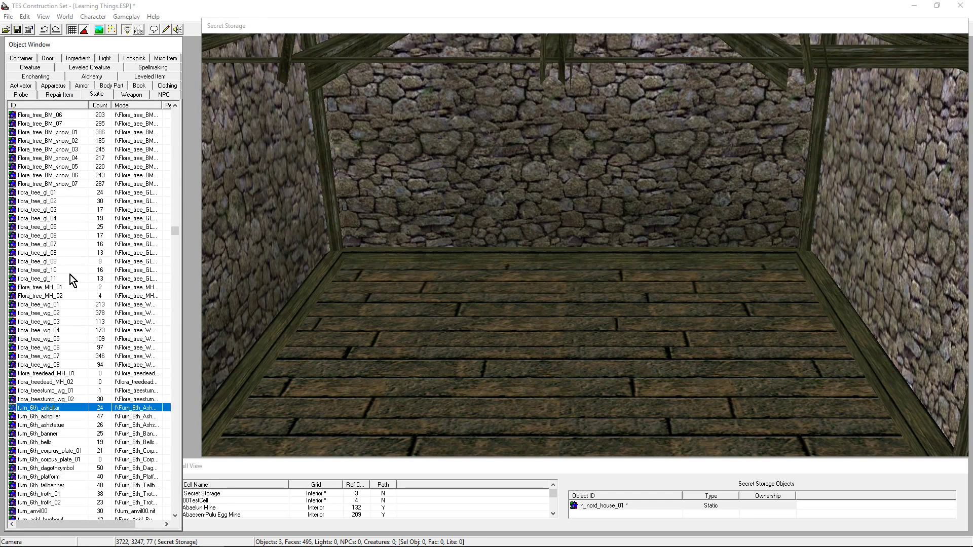
{"action": "scroll", "coordinate": [47, 268], "scroll_direction": "down", "scroll_amount": 11}
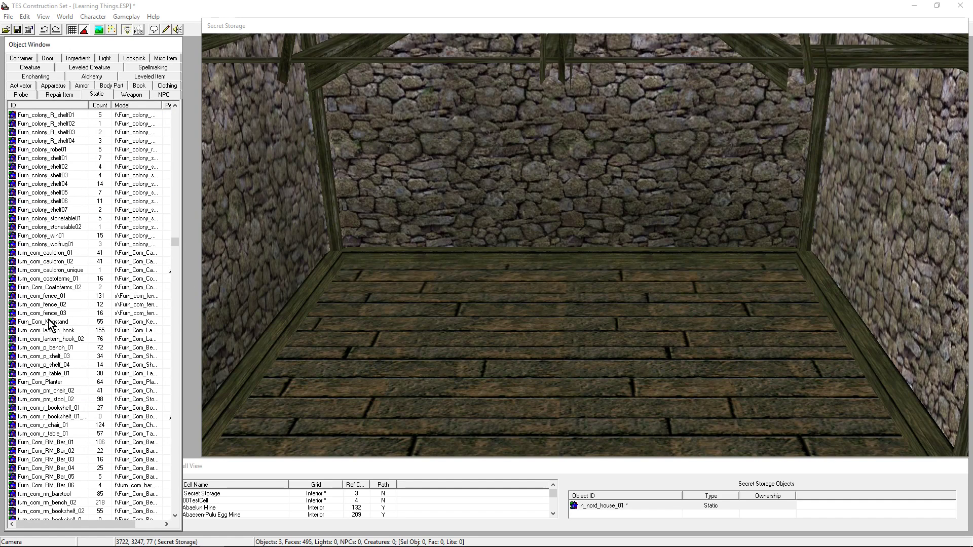
{"action": "left_click_drag", "start_coordinate": [33, 375], "coordinate": [404, 330]}
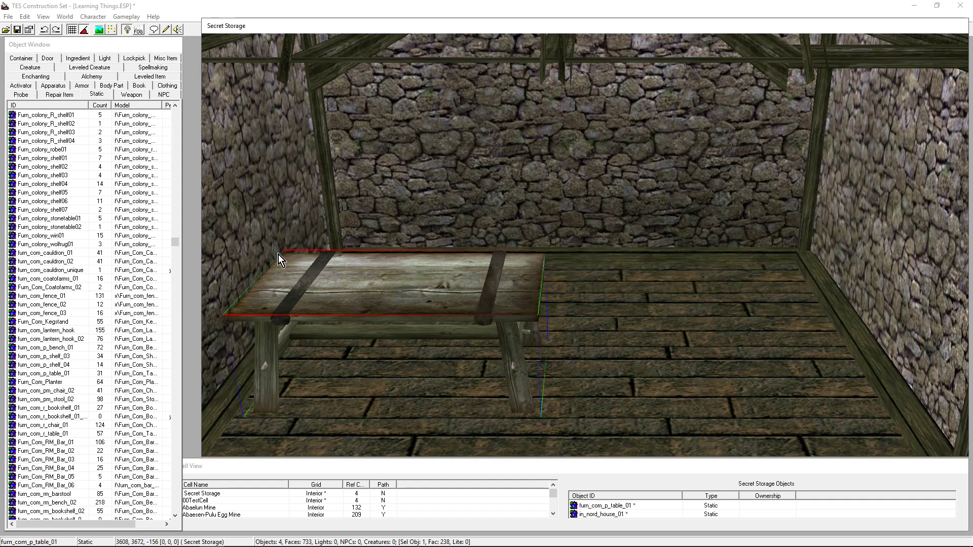
Turn off grid snapping and slide the table freely to about X 3697, Y 3820, Z -212.
{"action": "left_click", "coordinate": [72, 30]}
{"action": "left_click_drag", "start_coordinate": [274, 306], "coordinate": [667, 246]}
{"action": "left_click_drag", "start_coordinate": [544, 262], "coordinate": [500, 242]}
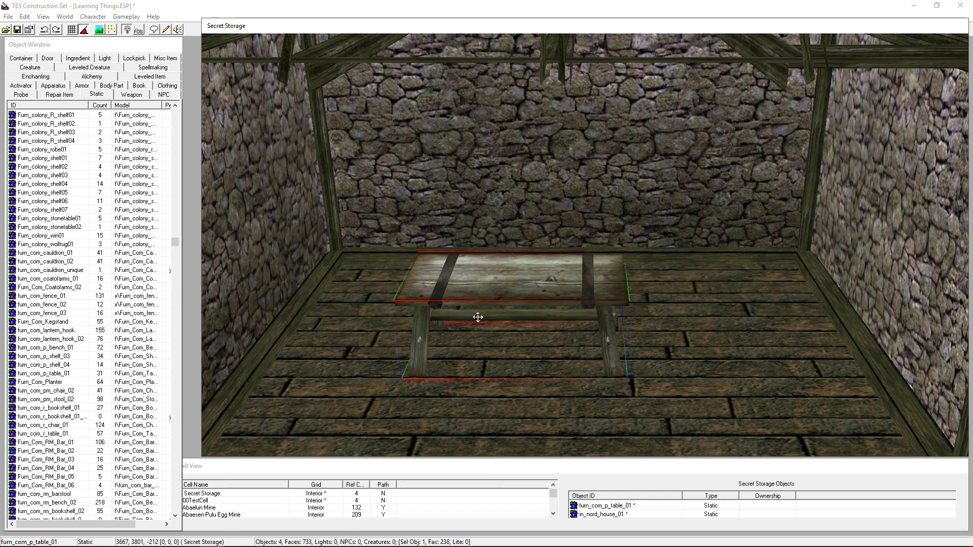
{"action": "left_click_drag", "start_coordinate": [476, 288], "coordinate": [664, 157]}
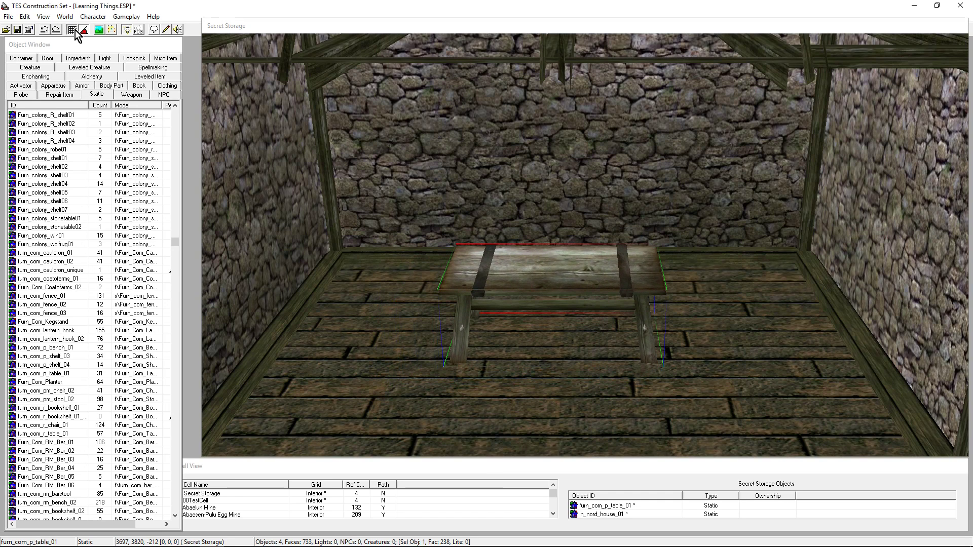
With grid snapping on, move the table to X 3712, Y 3840 and try heights Z -256 and -192.
{"action": "left_click_drag", "start_coordinate": [559, 274], "coordinate": [601, 370]}
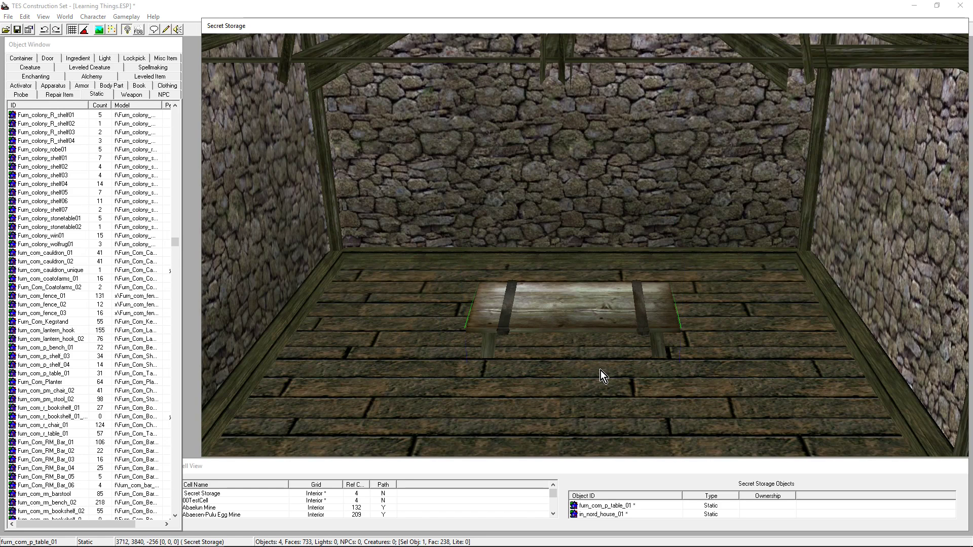
{"action": "scroll", "coordinate": [594, 368], "scroll_direction": "up", "scroll_amount": 3}
{"action": "middle_click_drag", "start_coordinate": [573, 254], "coordinate": [552, 160]}
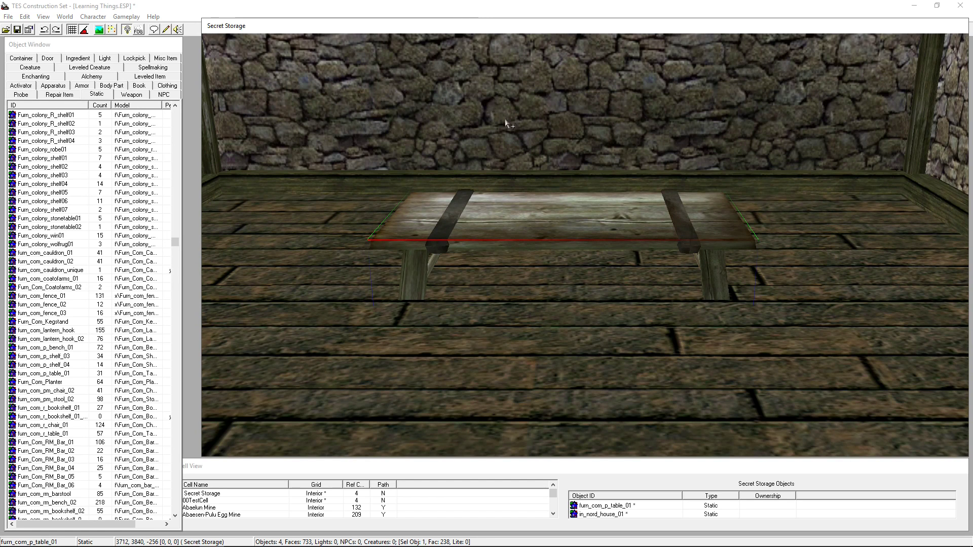
{"action": "scroll", "coordinate": [509, 125], "scroll_direction": "down", "scroll_amount": 5}
{"action": "left_click_drag", "start_coordinate": [539, 226], "coordinate": [513, 71]}
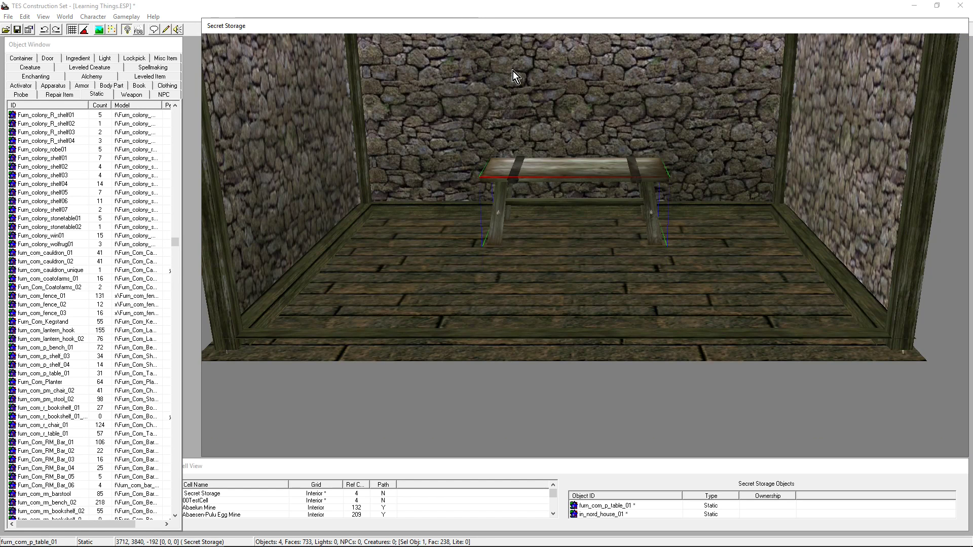
{"action": "middle_click_drag", "start_coordinate": [569, 249], "coordinate": [593, 147], "text": "shift"}
{"action": "scroll", "coordinate": [585, 172], "scroll_direction": "up", "scroll_amount": 3}
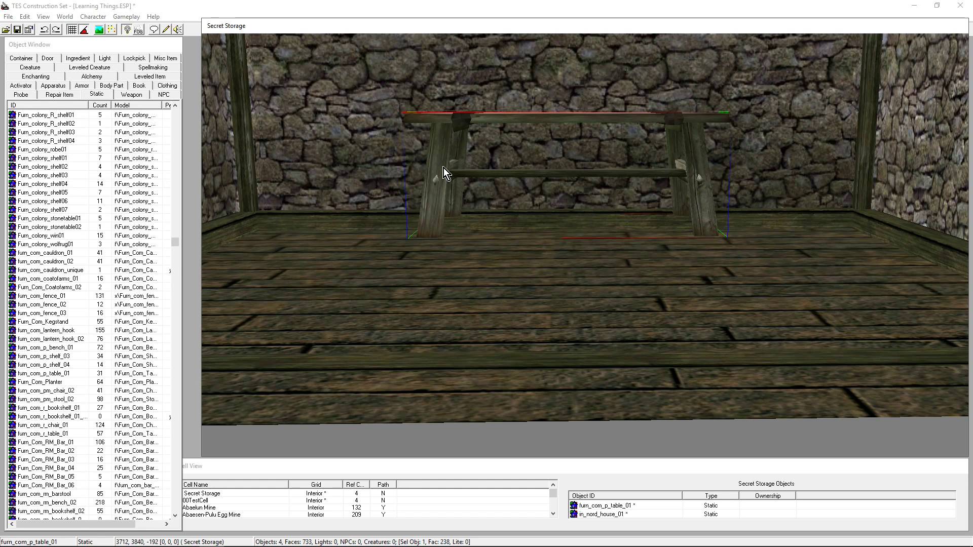
Reselect the table, drop it onto the house floor at Z -220 and check how its legs meet the planks.
{"action": "left_click", "coordinate": [465, 282]}
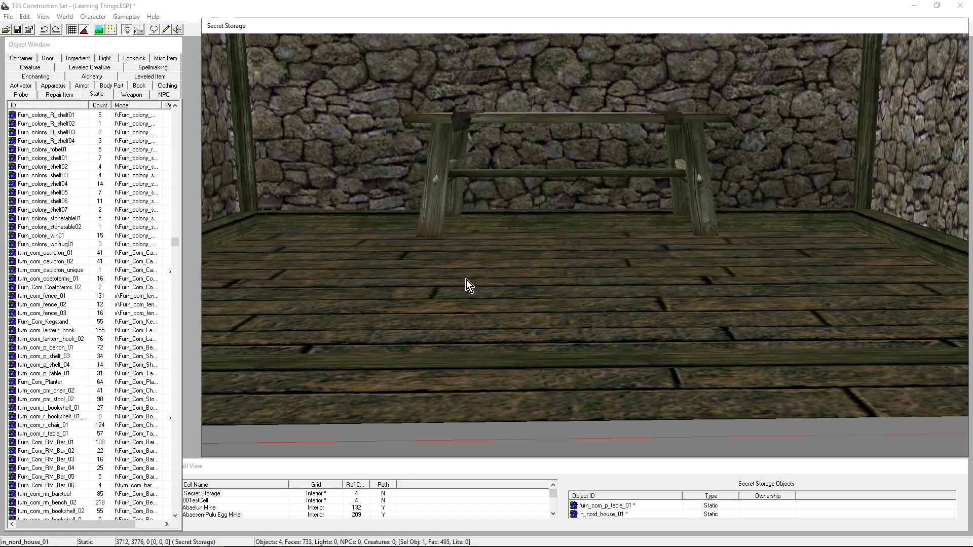
{"action": "left_click", "coordinate": [444, 152]}
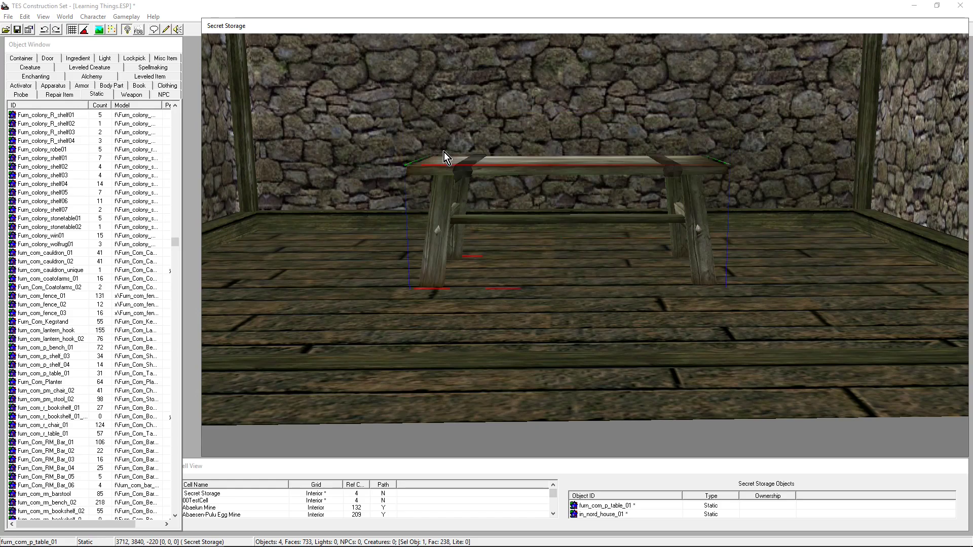
{"action": "scroll", "coordinate": [460, 226], "scroll_direction": "up", "scroll_amount": 3}
{"action": "middle_click_drag", "start_coordinate": [361, 300], "coordinate": [577, 261], "text": "shift"}
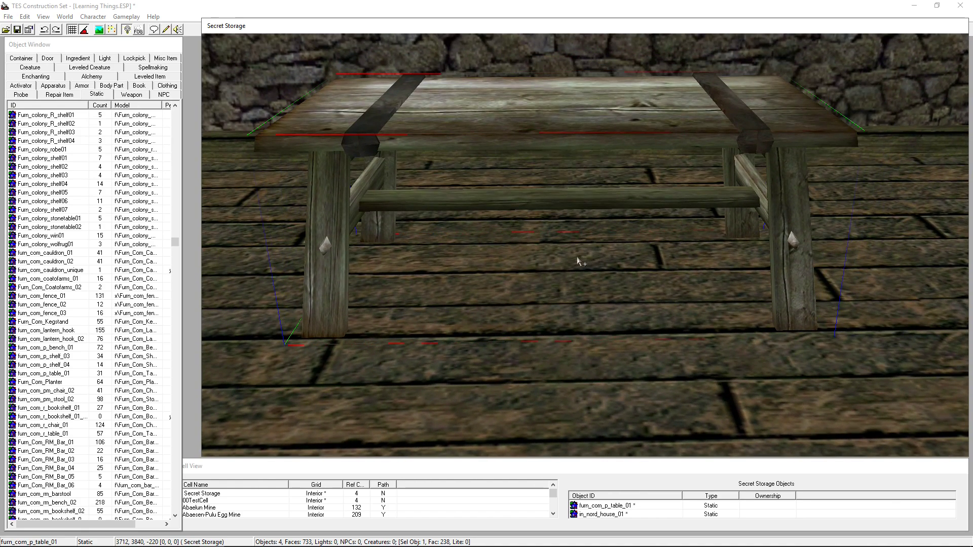
{"action": "scroll", "coordinate": [514, 244], "scroll_direction": "down", "scroll_amount": 3}
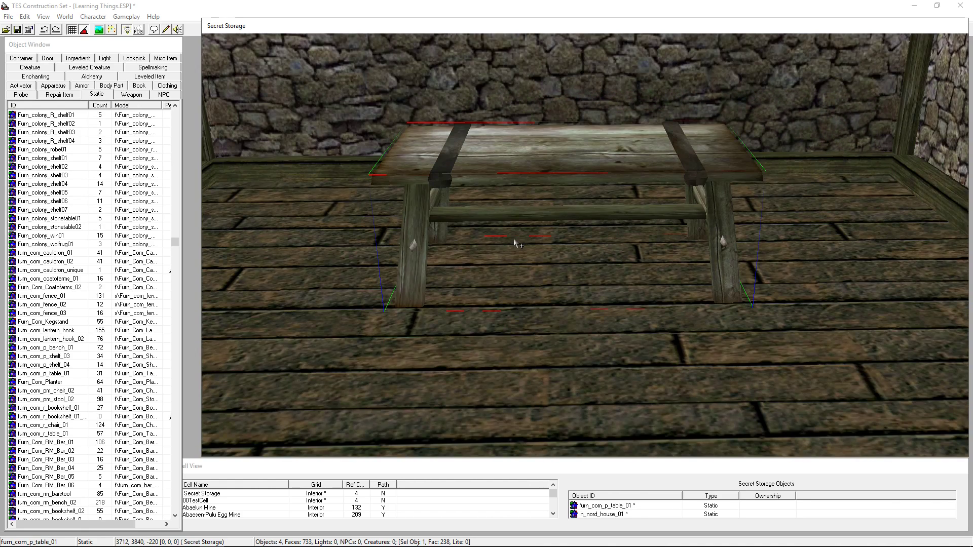
{"action": "scroll", "coordinate": [366, 284], "scroll_direction": "up", "scroll_amount": 4}
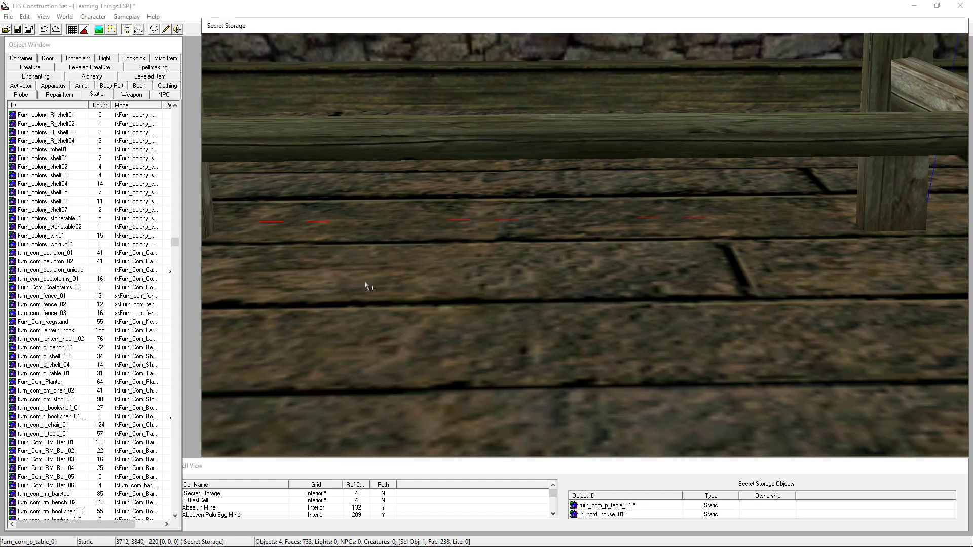
{"action": "middle_click_drag", "start_coordinate": [573, 281], "coordinate": [708, 129], "text": "shift"}
{"action": "scroll", "coordinate": [530, 175], "scroll_direction": "down", "scroll_amount": 5}
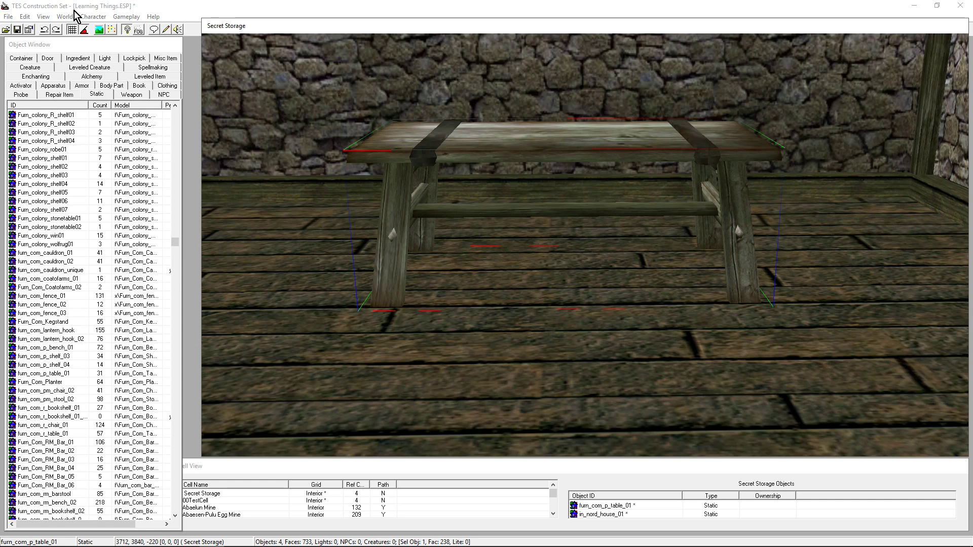
Turn off grid snapping and move the table into the room's far corner, to about X 3850, Y 3938.
{"action": "left_click", "coordinate": [73, 30]}
{"action": "left_click", "coordinate": [481, 133]}
{"action": "key", "text": "t"}
{"action": "scroll", "coordinate": [481, 137], "scroll_direction": "down", "scroll_amount": 5}
{"action": "left_click_drag", "start_coordinate": [587, 231], "coordinate": [686, 147]}
{"action": "key", "text": "c"}
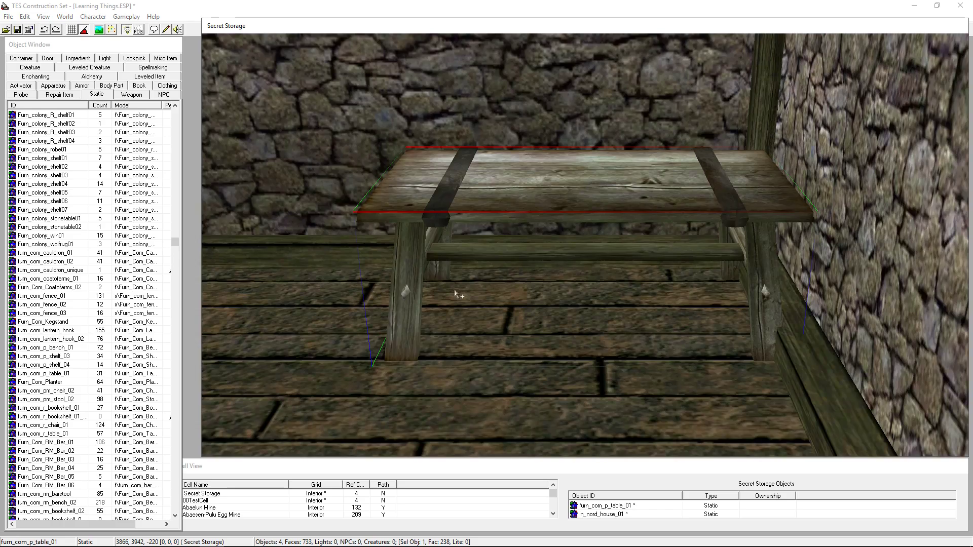
{"action": "middle_click_drag", "start_coordinate": [687, 147], "coordinate": [751, 200], "text": "shift"}
{"action": "left_click_drag", "start_coordinate": [751, 201], "coordinate": [598, 178]}
{"action": "middle_click_drag", "start_coordinate": [598, 177], "coordinate": [753, 54], "text": "shift"}
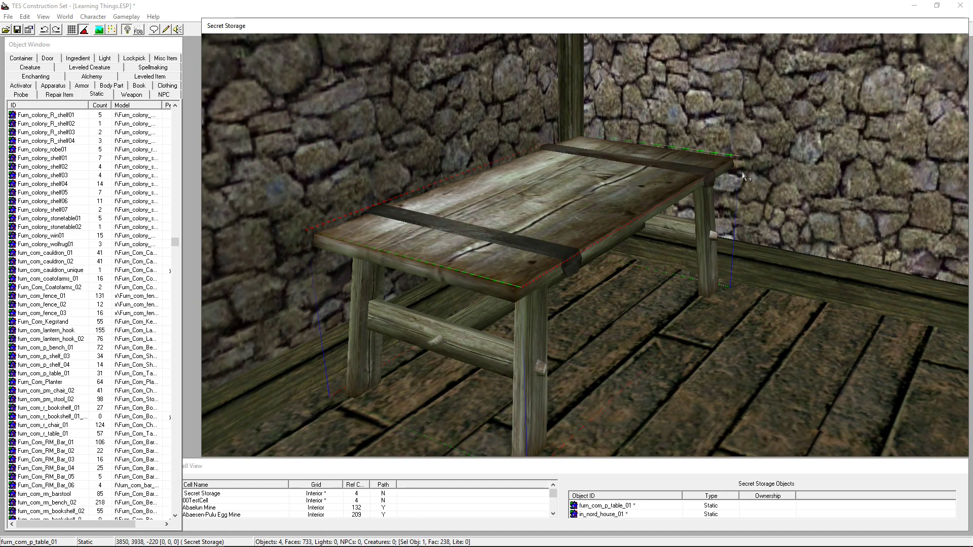
Nudge the table to about X 3843, Y 3937 while checking it from several angles, and undo that move.
{"action": "middle_click_drag", "start_coordinate": [738, 183], "coordinate": [410, 254], "text": "shift"}
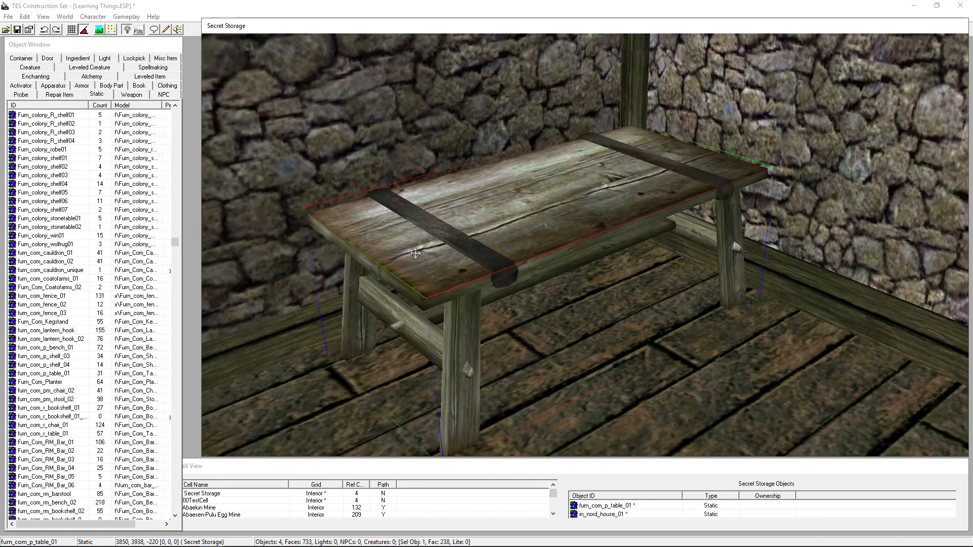
{"action": "middle_click_drag", "start_coordinate": [512, 254], "coordinate": [611, 191], "text": "shift"}
{"action": "middle_click_drag", "start_coordinate": [663, 155], "coordinate": [102, 376], "text": "shift"}
{"action": "middle_click_drag", "start_coordinate": [843, 233], "coordinate": [664, 204], "text": "shift"}
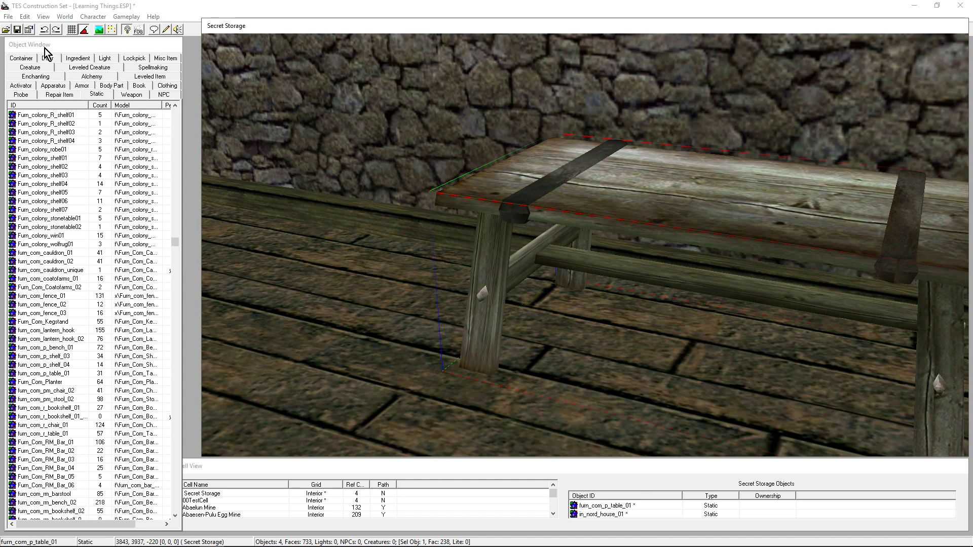
{"action": "left_click", "coordinate": [46, 30]}
{"action": "left_click", "coordinate": [701, 197]}
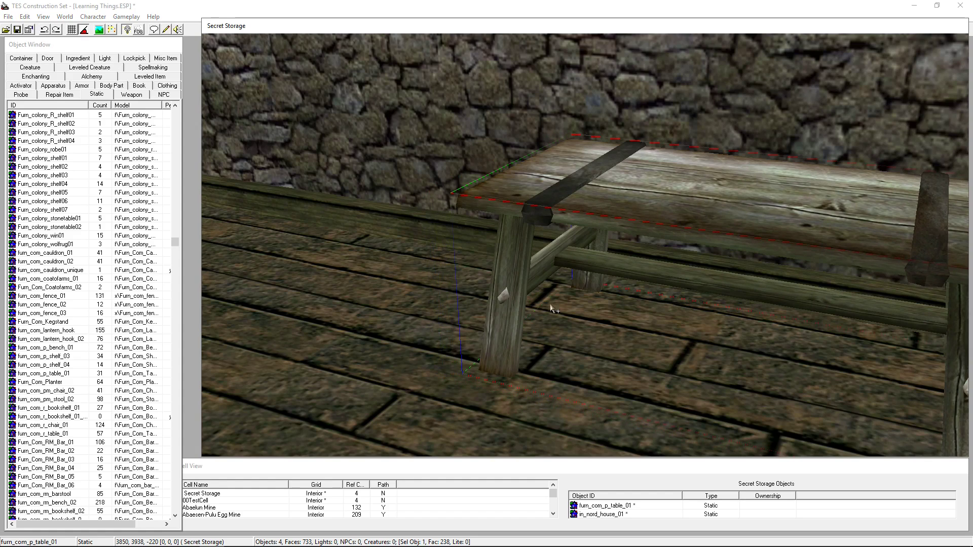
Deselect the table and find the chests among the container objects.
{"action": "middle_click_drag", "start_coordinate": [597, 313], "coordinate": [688, 290], "text": "shift"}
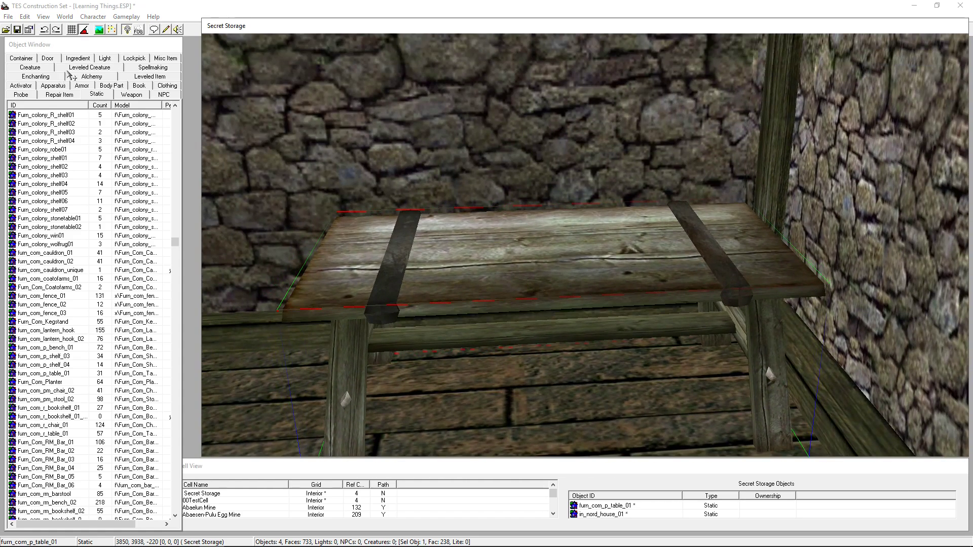
{"action": "middle_click_drag", "start_coordinate": [485, 261], "coordinate": [523, 168]}
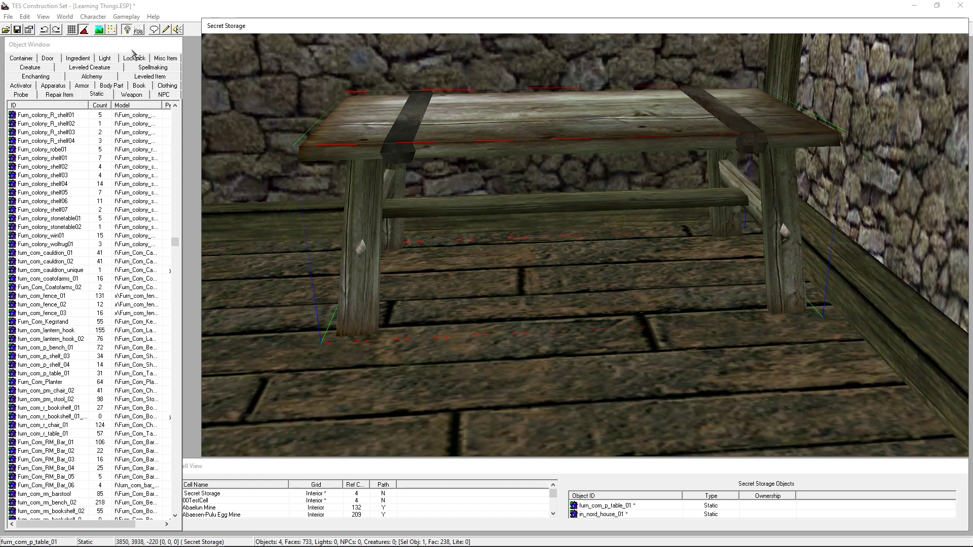
{"action": "key", "text": "d"}
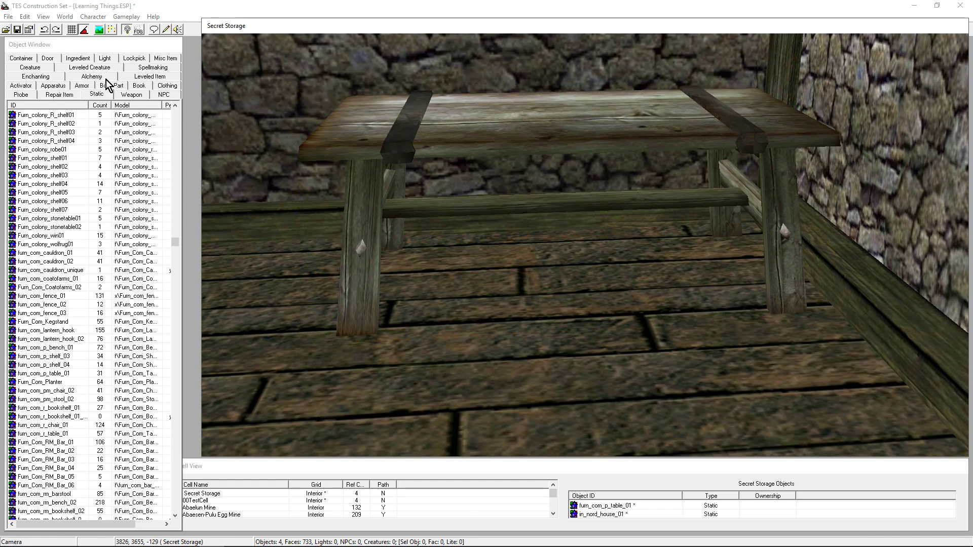
{"action": "left_click", "coordinate": [18, 57]}
{"action": "left_click", "coordinate": [62, 208]}
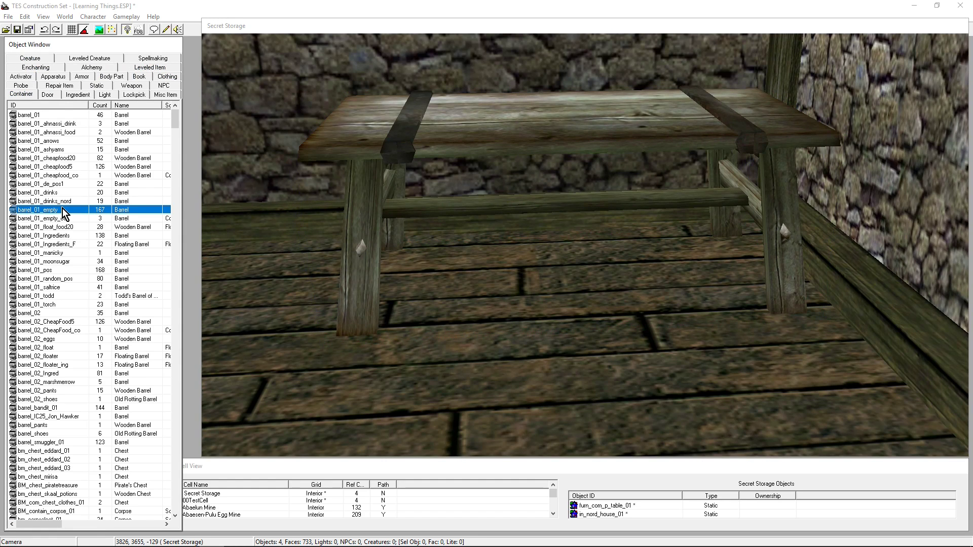
{"action": "type", "text": "che"}
{"action": "scroll", "coordinate": [65, 200], "scroll_direction": "down", "scroll_amount": 12}
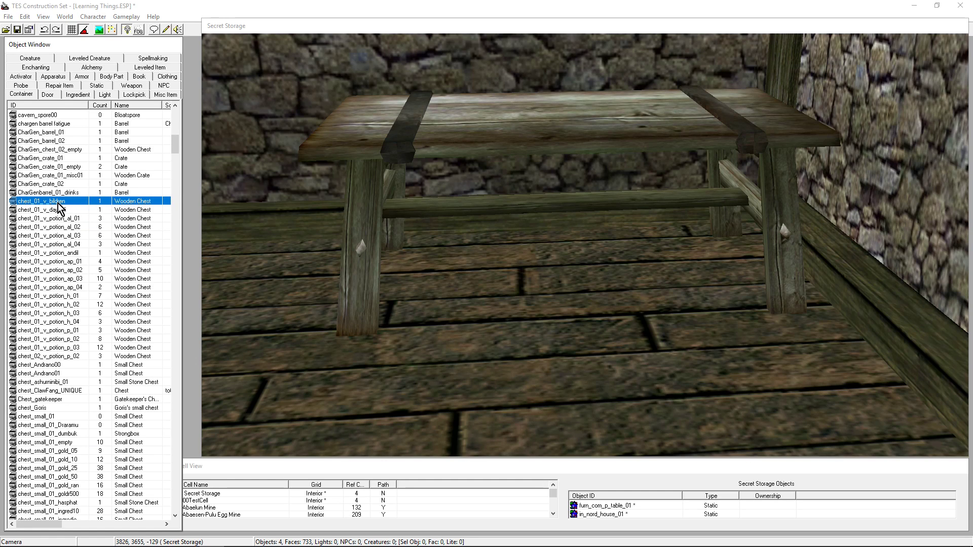
Examine the item contents of the chest_01_v_bildren container without changing it.
{"action": "double_click", "coordinate": [58, 203]}
{"action": "scroll", "coordinate": [553, 262], "scroll_direction": "down", "scroll_amount": 4}
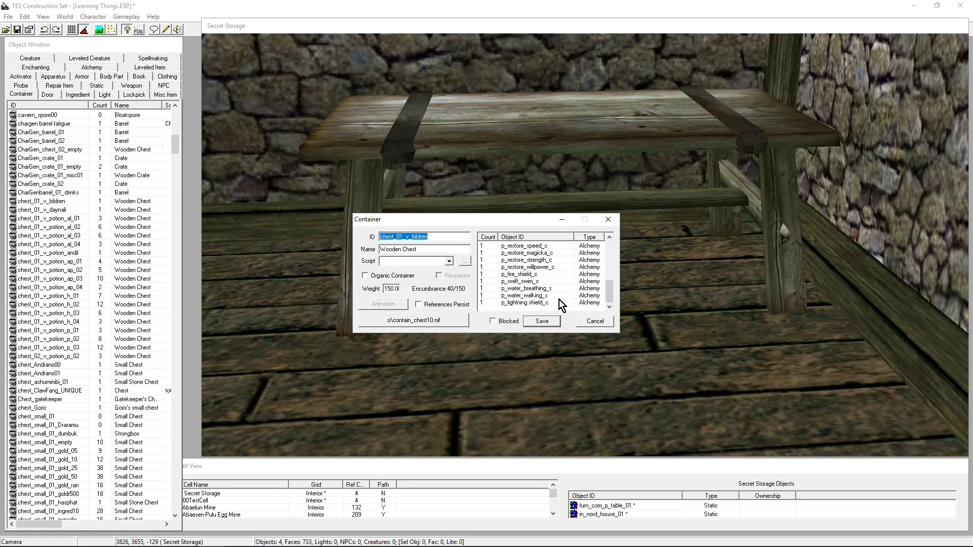
{"action": "left_click", "coordinate": [612, 221]}
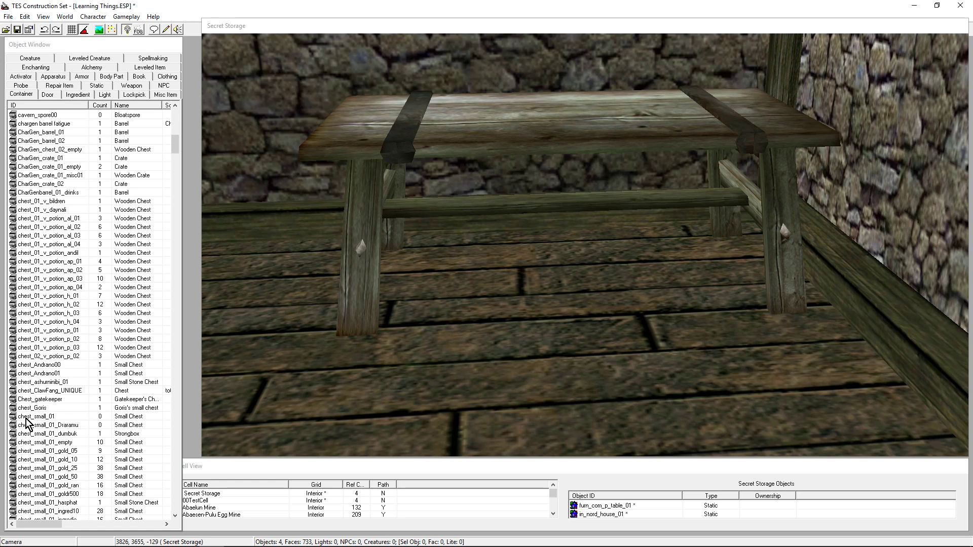
Place the container chest_small_01 beneath the table at about X 3846, Y 3941, Z -248.
{"action": "left_click_drag", "start_coordinate": [26, 419], "coordinate": [560, 17]}
{"action": "left_click_drag", "start_coordinate": [499, 266], "coordinate": [568, 146]}
{"action": "left_click_drag", "start_coordinate": [563, 293], "coordinate": [553, 234]}
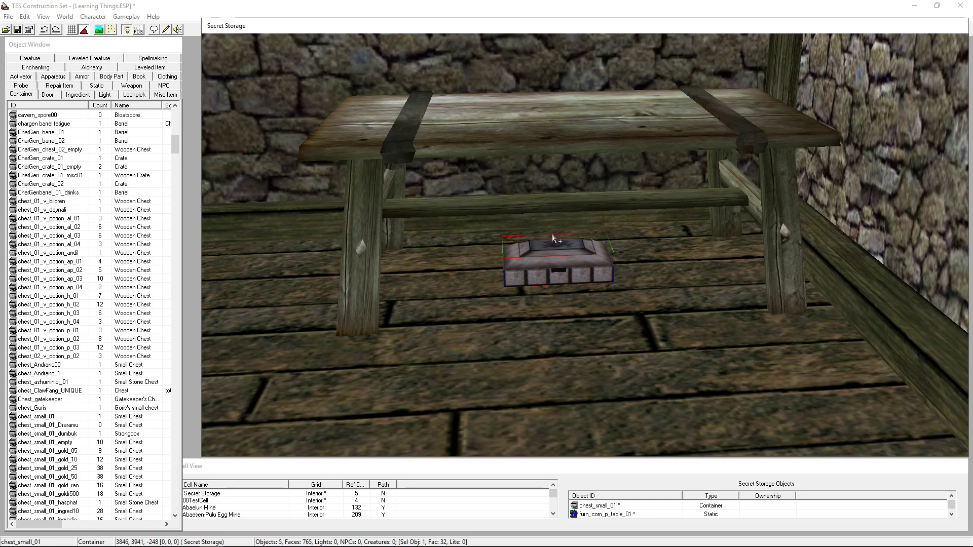
Try 3D scales of 2 and 0.5 on the small chest and settle on 2.
{"action": "double_click", "coordinate": [558, 272]}
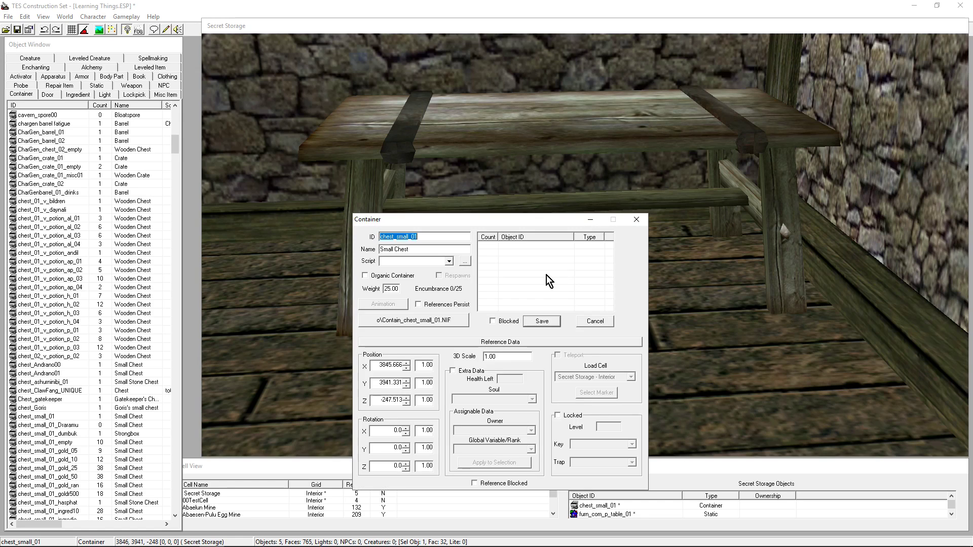
{"action": "left_click_drag", "start_coordinate": [451, 223], "coordinate": [737, 78]}
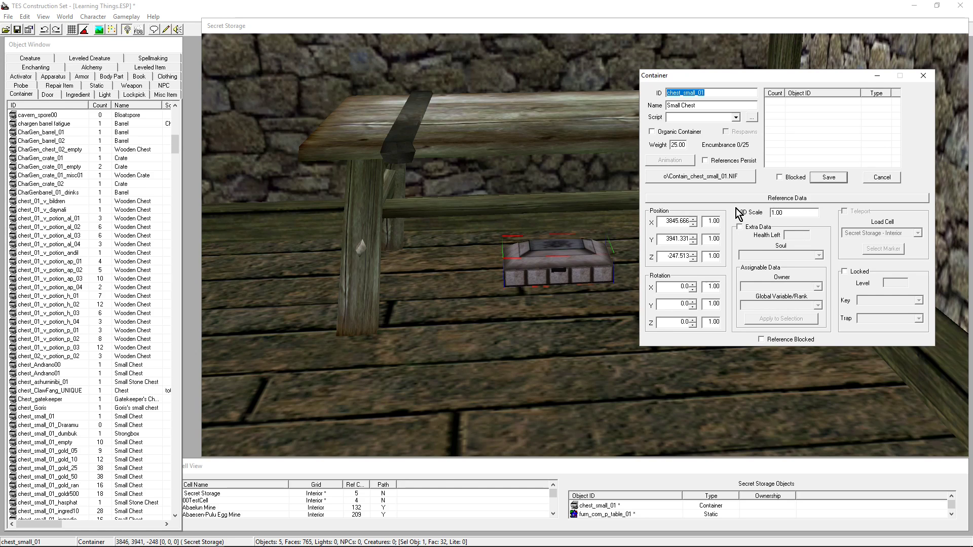
{"action": "double_click", "coordinate": [781, 212]}
{"action": "type", "text": "2"}
{"action": "double_click", "coordinate": [790, 213]}
{"action": "type", "text": "0.5"}
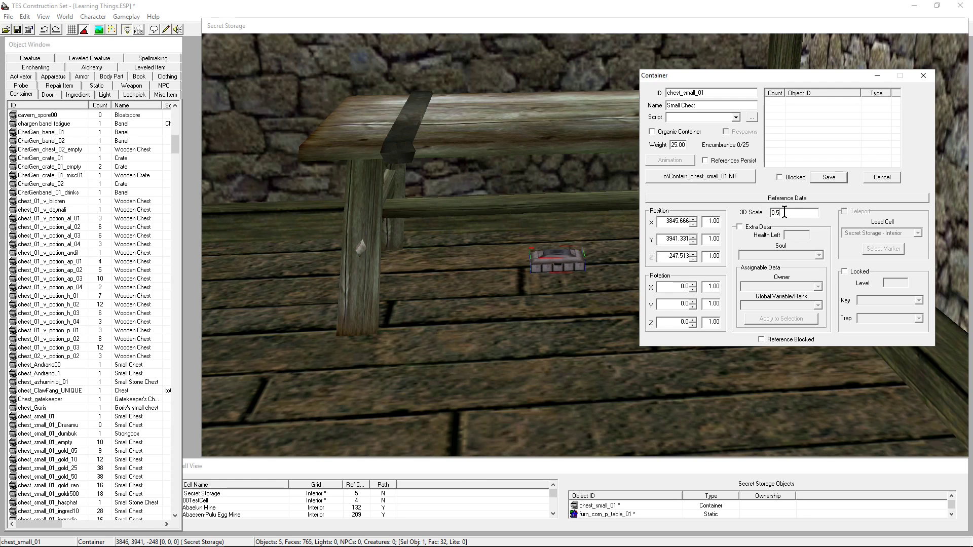
{"action": "double_click", "coordinate": [784, 212]}
{"action": "type", "text": "2"}
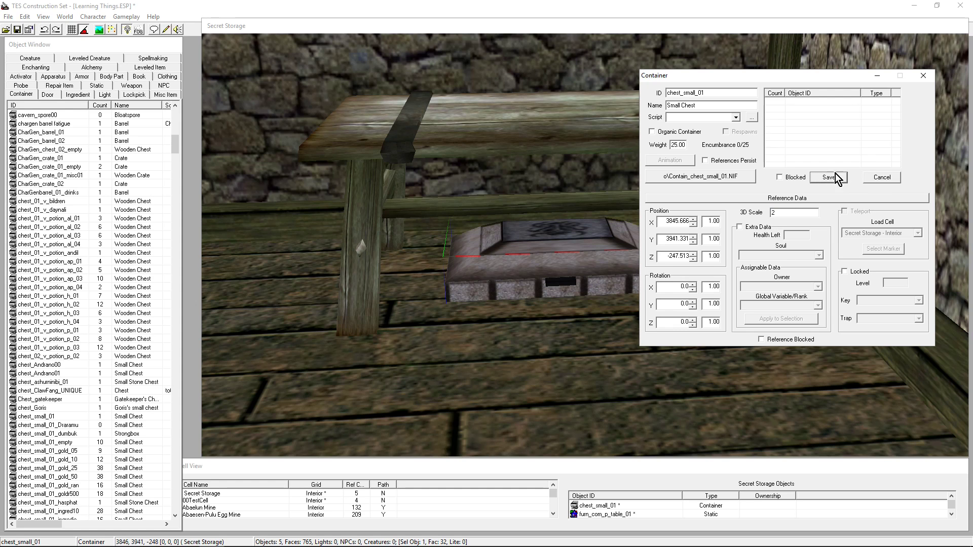
{"action": "left_click", "coordinate": [884, 180]}
Reposition the small chest on the floor beneath the table at about X 3847, Y 3933, Z -241.
{"action": "left_click_drag", "start_coordinate": [540, 263], "coordinate": [558, 209]}
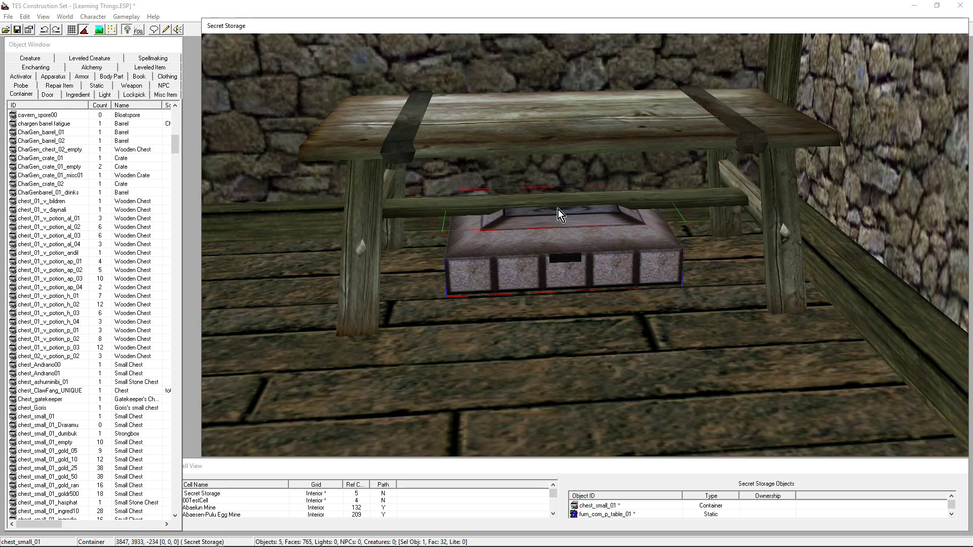
{"action": "key", "text": "shift"}
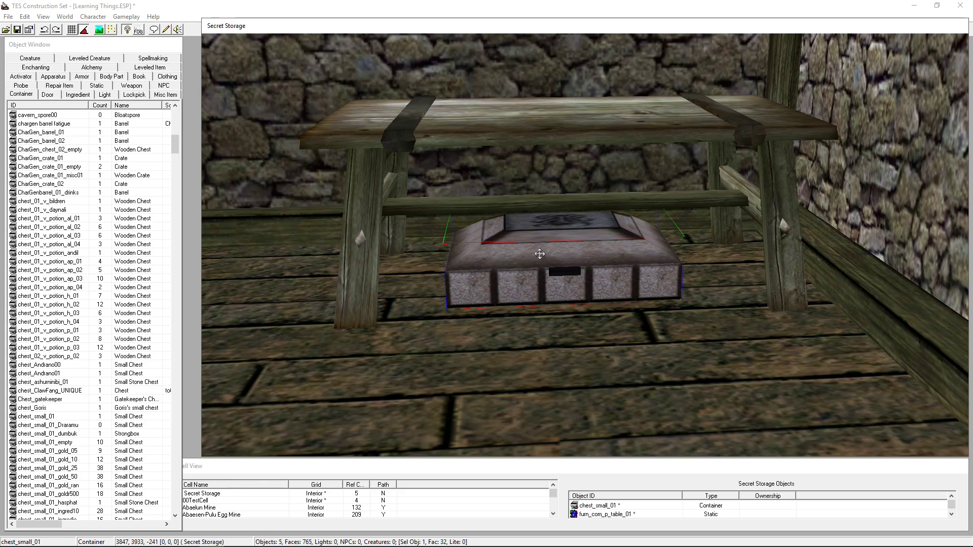
{"action": "scroll", "coordinate": [547, 255], "scroll_direction": "up", "scroll_amount": 5}
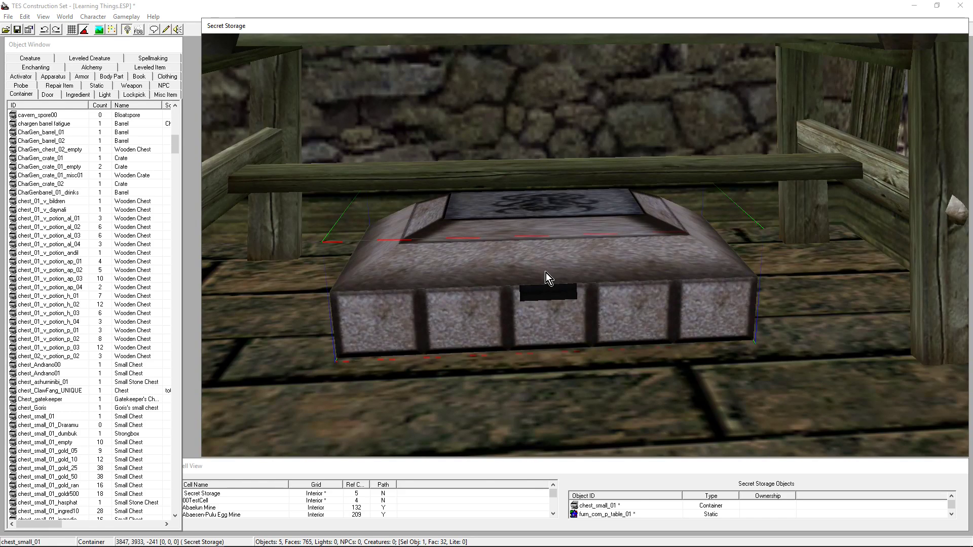
{"action": "scroll", "coordinate": [546, 273], "scroll_direction": "up", "scroll_amount": 3}
{"action": "scroll", "coordinate": [546, 273], "scroll_direction": "down", "scroll_amount": 8}
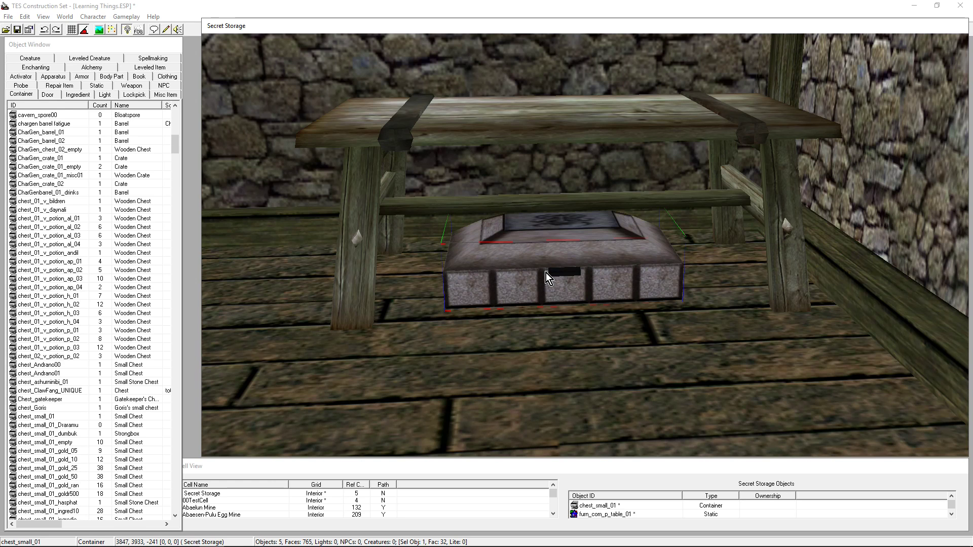
Try scaling the small chest freehand to about 1.61, and set its 3D scale back to 2.
{"action": "left_click_drag", "start_coordinate": [546, 273], "coordinate": [564, 229]}
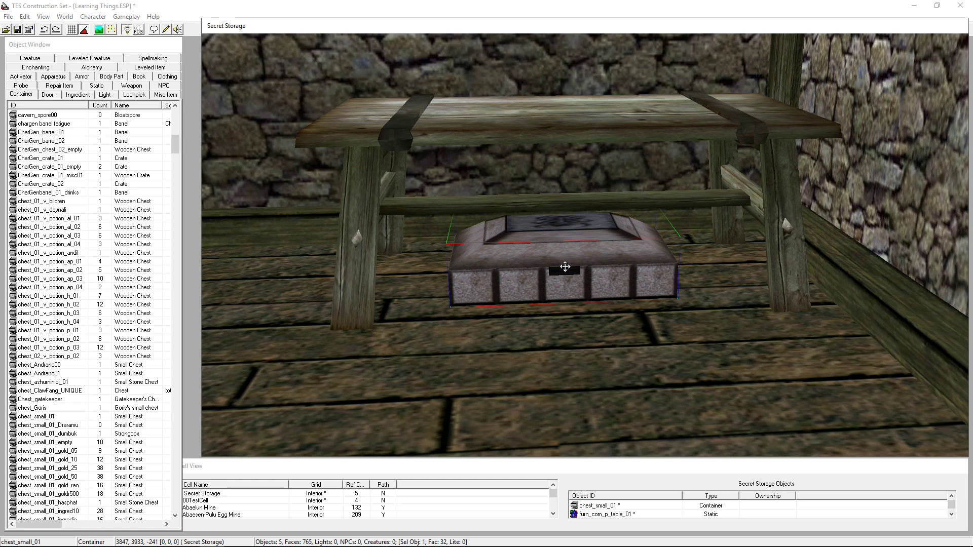
{"action": "left_click_drag", "start_coordinate": [565, 266], "coordinate": [564, 399]}
{"action": "double_click", "coordinate": [546, 258]}
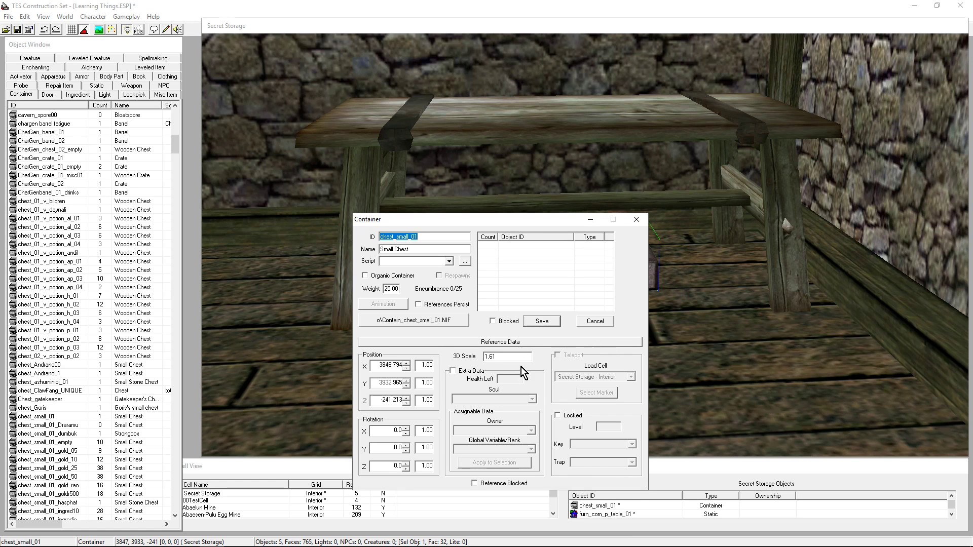
{"action": "double_click", "coordinate": [502, 356]}
{"action": "type", "text": "2"}
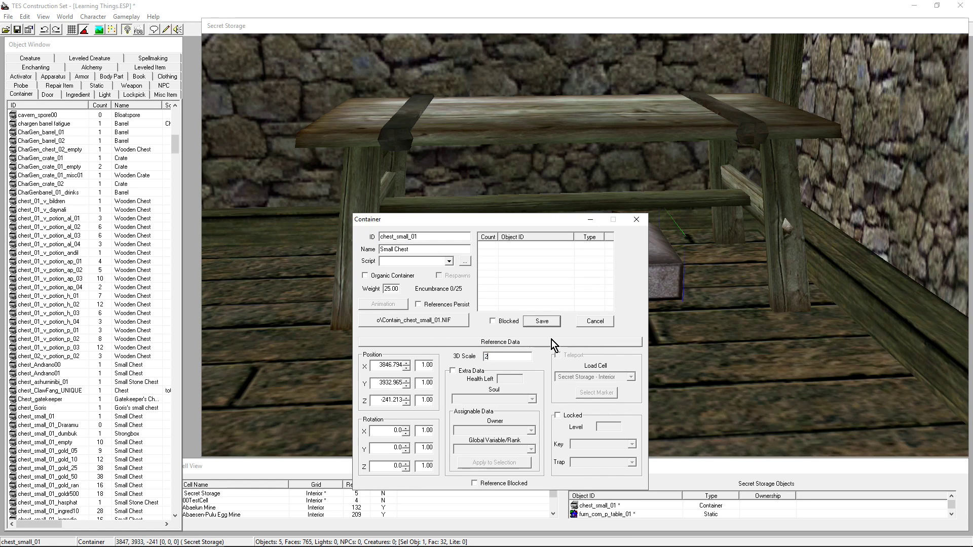
{"action": "left_click", "coordinate": [542, 321]}
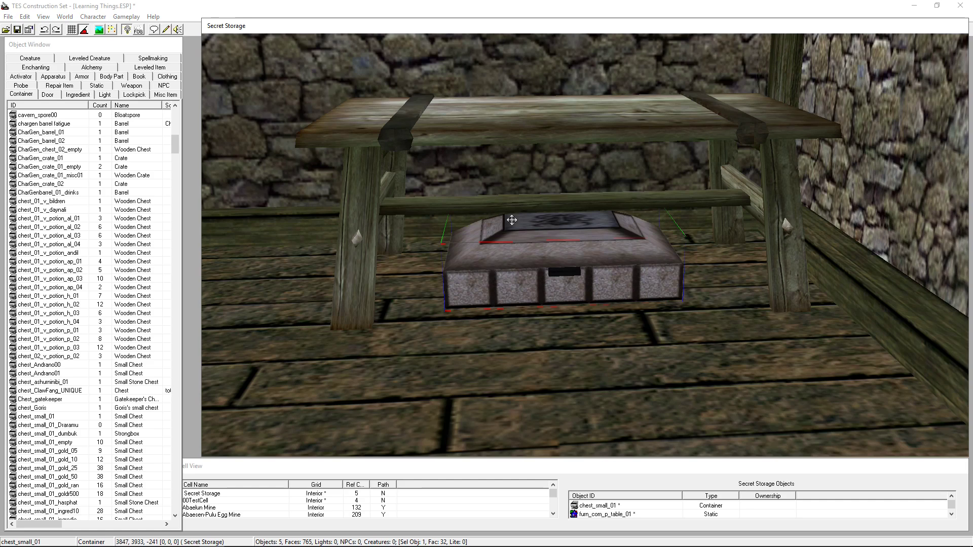
{"action": "middle_click_drag", "start_coordinate": [544, 258], "coordinate": [448, 255], "text": "shift"}
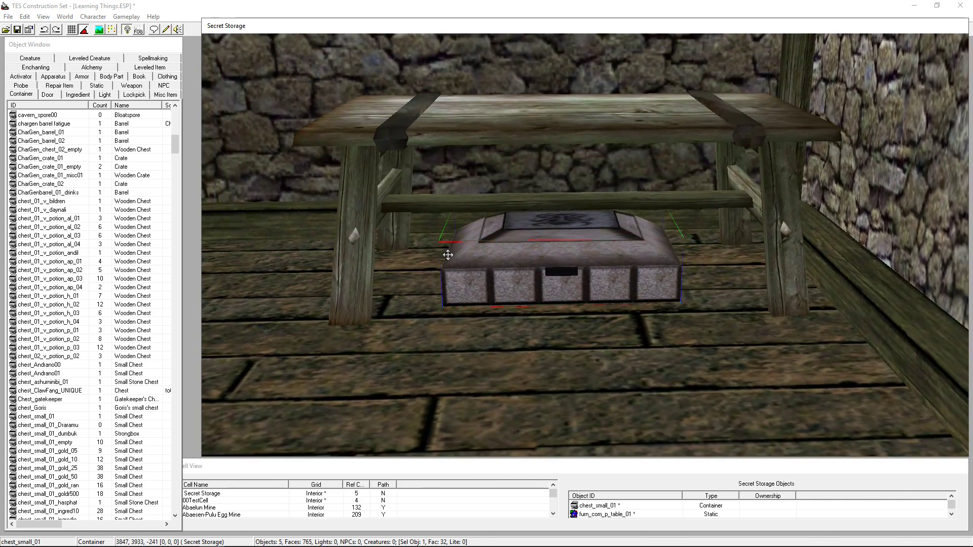
{"action": "double_click", "coordinate": [526, 245]}
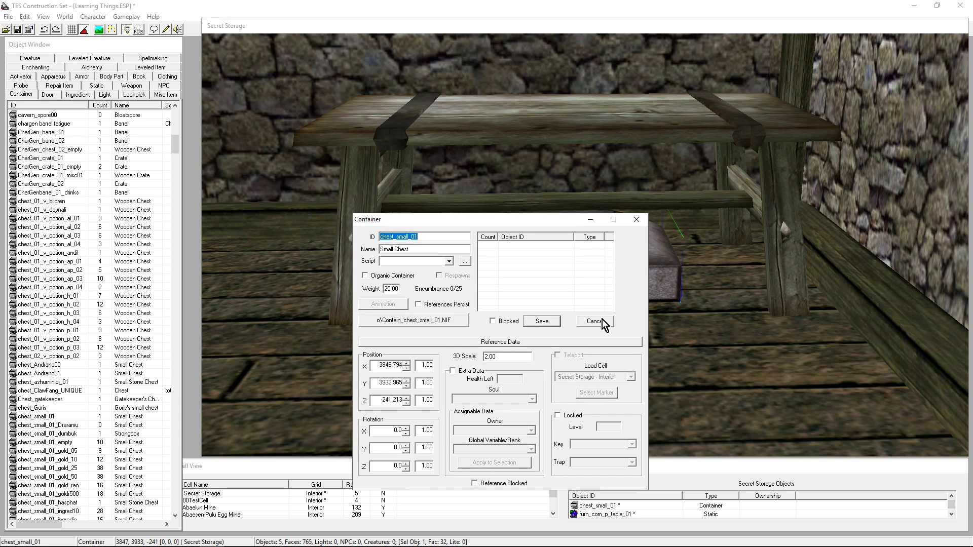
{"action": "left_click", "coordinate": [637, 221]}
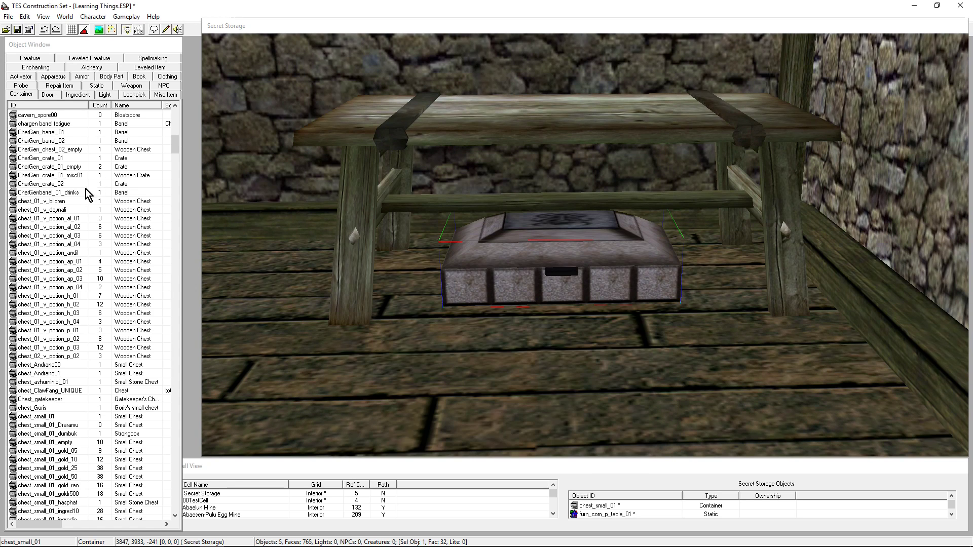
Set the small chest's weight capacity to 9999, save it, and recheck its container data.
{"action": "left_click", "coordinate": [73, 47]}
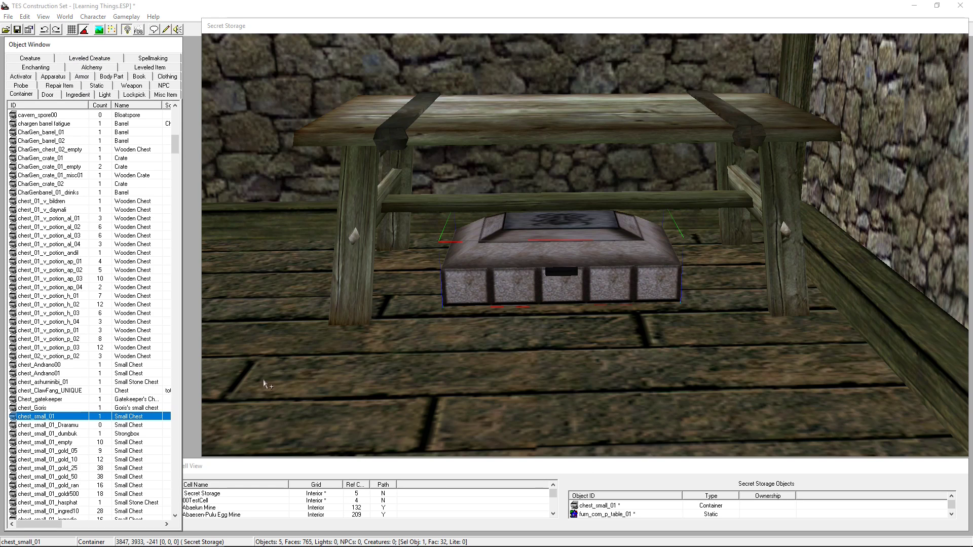
{"action": "double_click", "coordinate": [619, 266]}
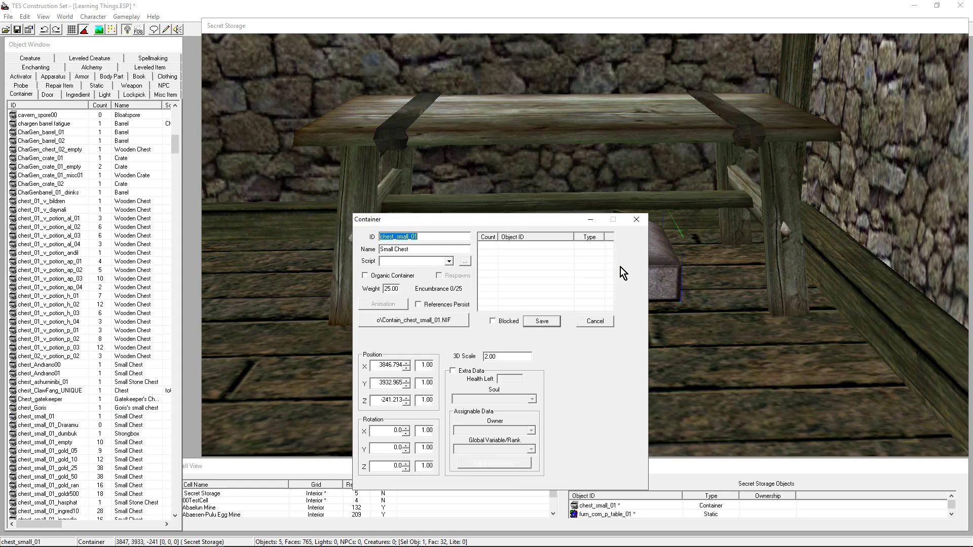
{"action": "left_click_drag", "start_coordinate": [391, 288], "coordinate": [384, 289]}
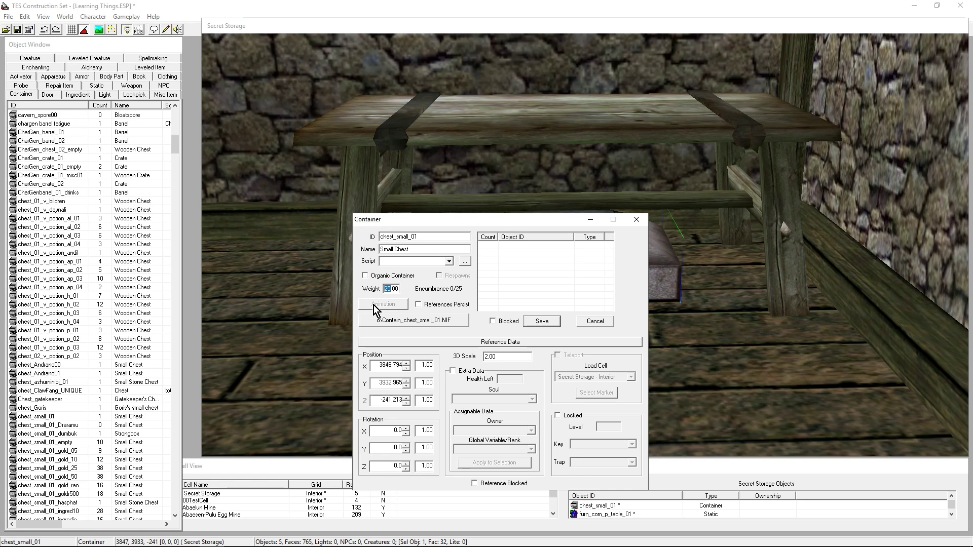
{"action": "type", "text": "9999"}
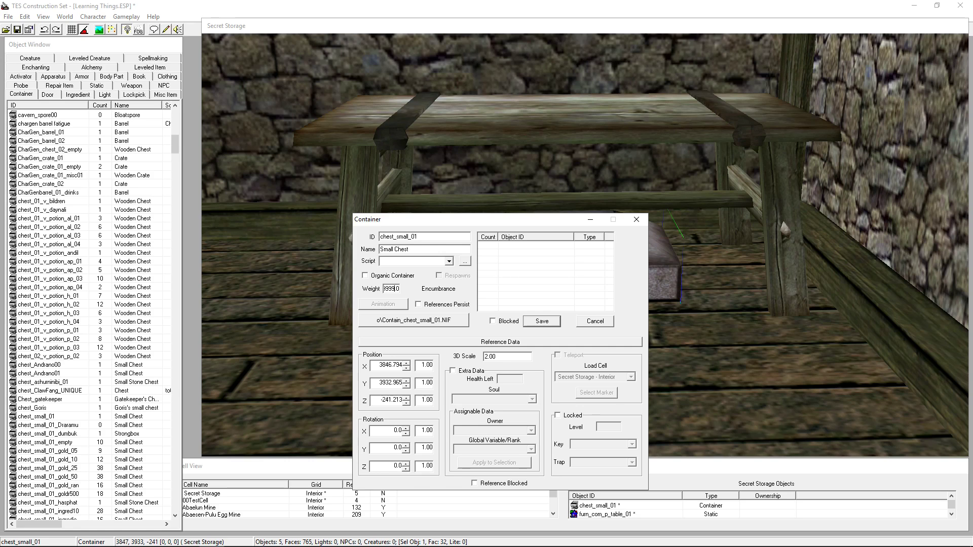
{"action": "left_click", "coordinate": [540, 321]}
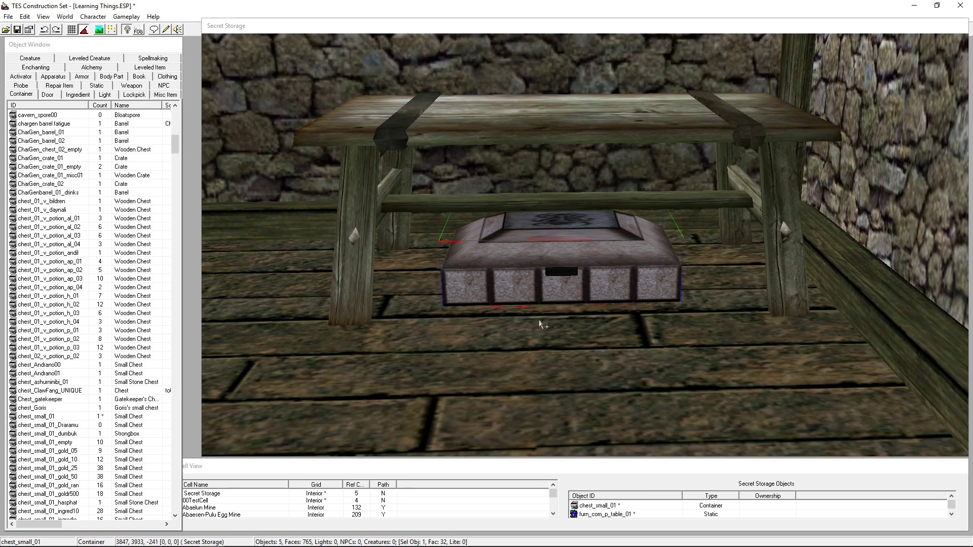
{"action": "double_click", "coordinate": [563, 284]}
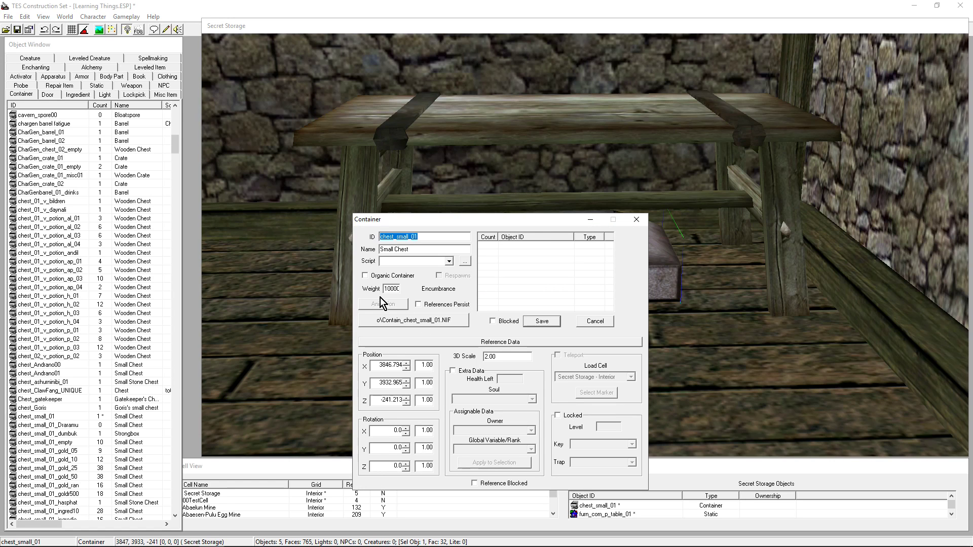
{"action": "left_click", "coordinate": [636, 219]}
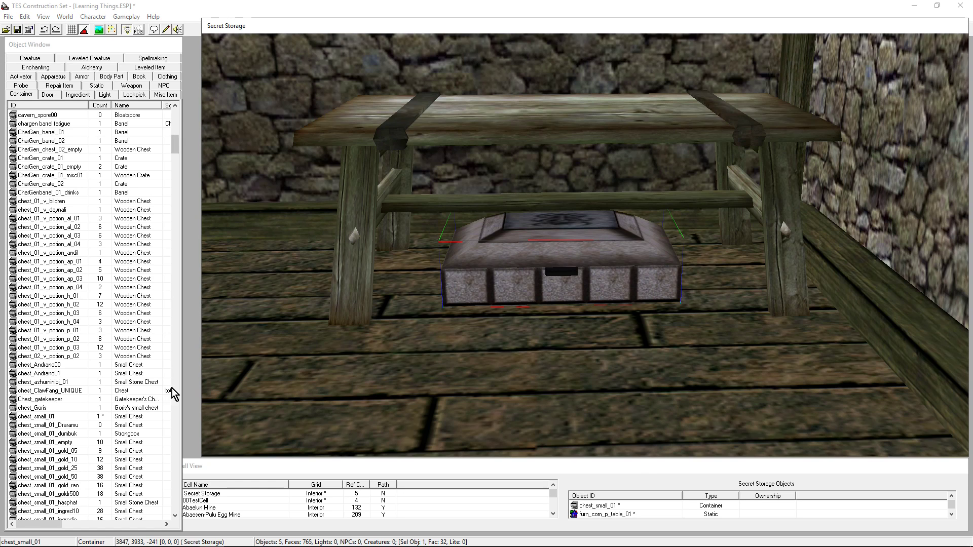
Change the display name of the placed chest_small_01 container to "Not so small chest".
{"action": "left_click", "coordinate": [128, 417]}
{"action": "left_click", "coordinate": [76, 417]}
{"action": "key", "text": "Escape"}
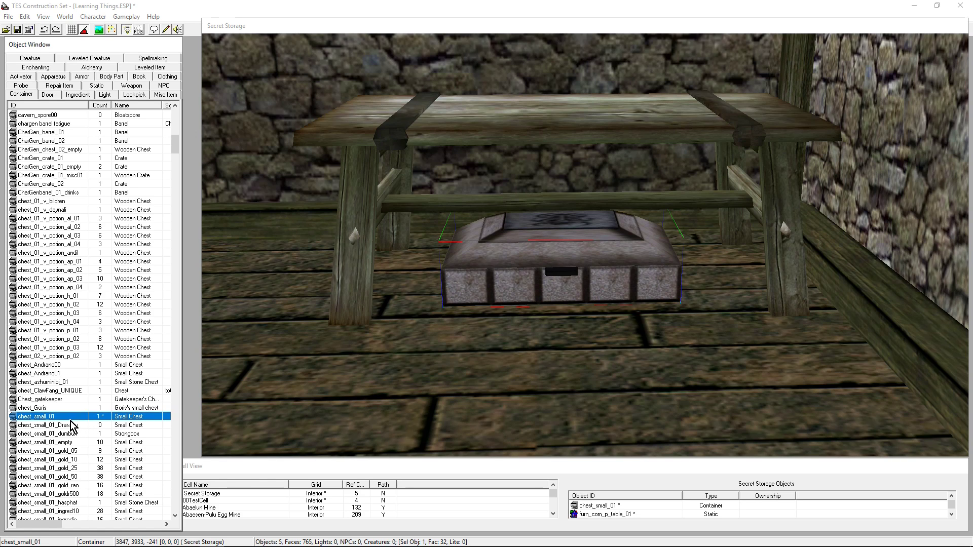
{"action": "left_click", "coordinate": [546, 279]}
{"action": "double_click", "coordinate": [547, 279]}
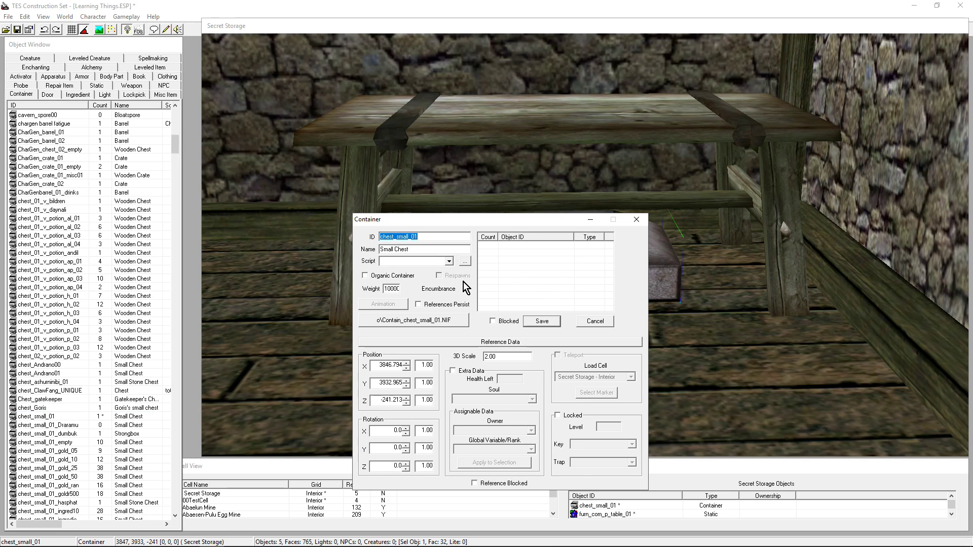
{"action": "double_click", "coordinate": [395, 289]}
{"action": "left_click_drag", "start_coordinate": [417, 247], "coordinate": [330, 244]}
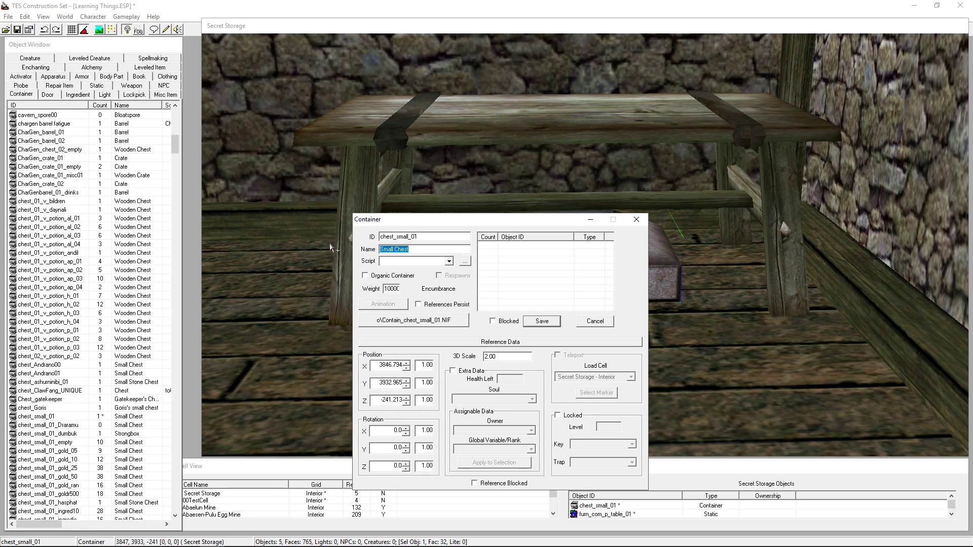
{"action": "type", "text": "Not so small ches"}
Change the chest's ID to aa_chest_small and save it as a new object.
{"action": "double_click", "coordinate": [434, 236]}
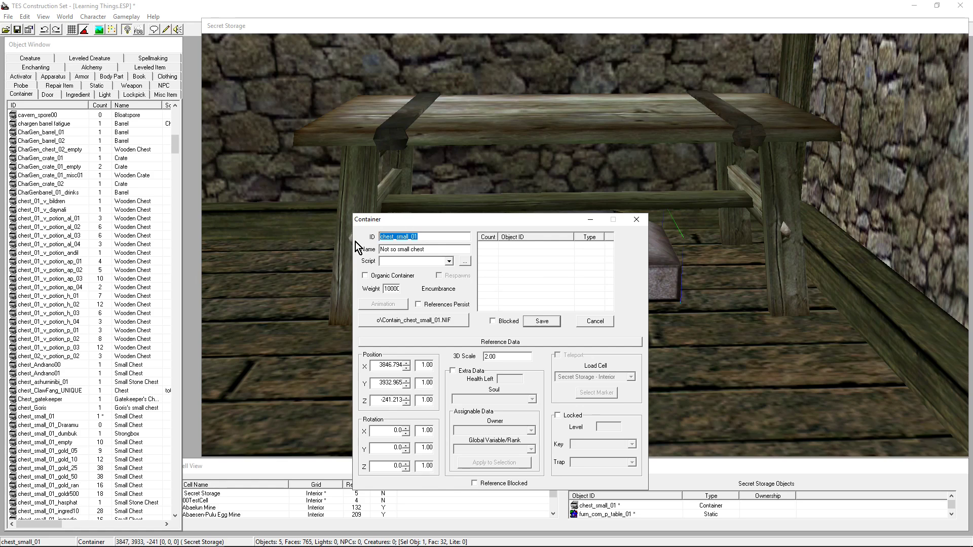
{"action": "type", "text": "aa"}
{"action": "type", "text": "chest_sma"}
{"action": "scroll", "coordinate": [23, 456], "scroll_direction": "down", "scroll_amount": 6}
{"action": "scroll", "coordinate": [156, 207], "scroll_direction": "up", "scroll_amount": 19}
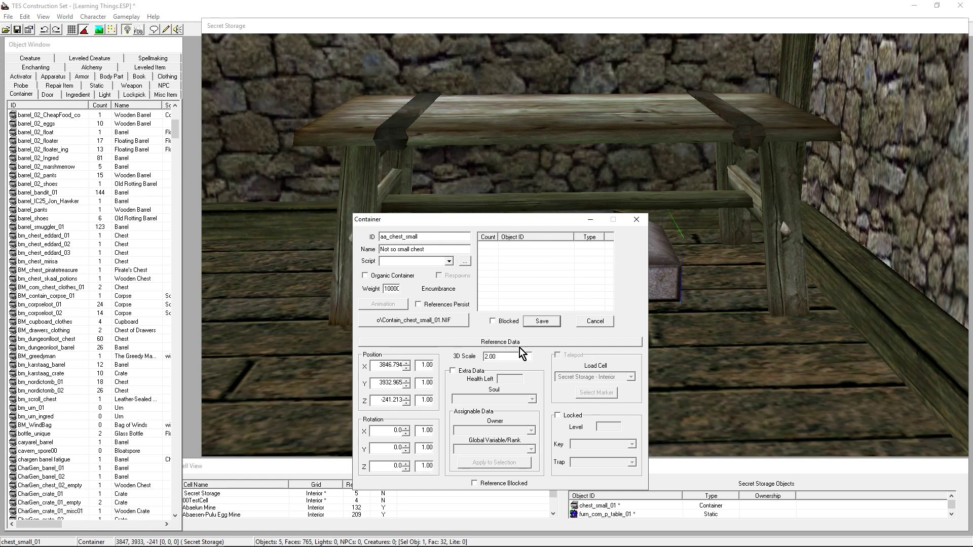
{"action": "left_click", "coordinate": [543, 321]}
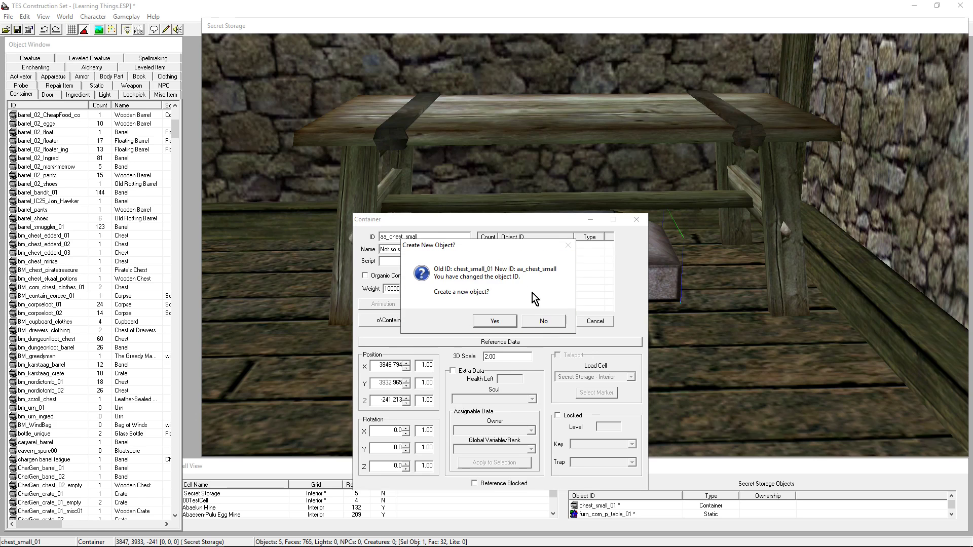
{"action": "left_click", "coordinate": [494, 321]}
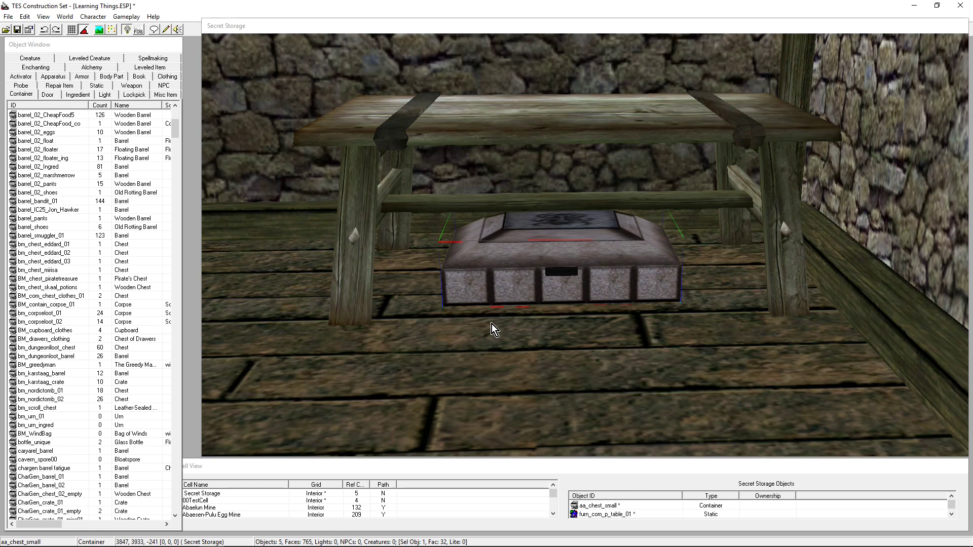
Locate aa_chest_small in the container object list and check the placed chest within the whole room.
{"action": "left_click_drag", "start_coordinate": [175, 129], "coordinate": [175, 115]}
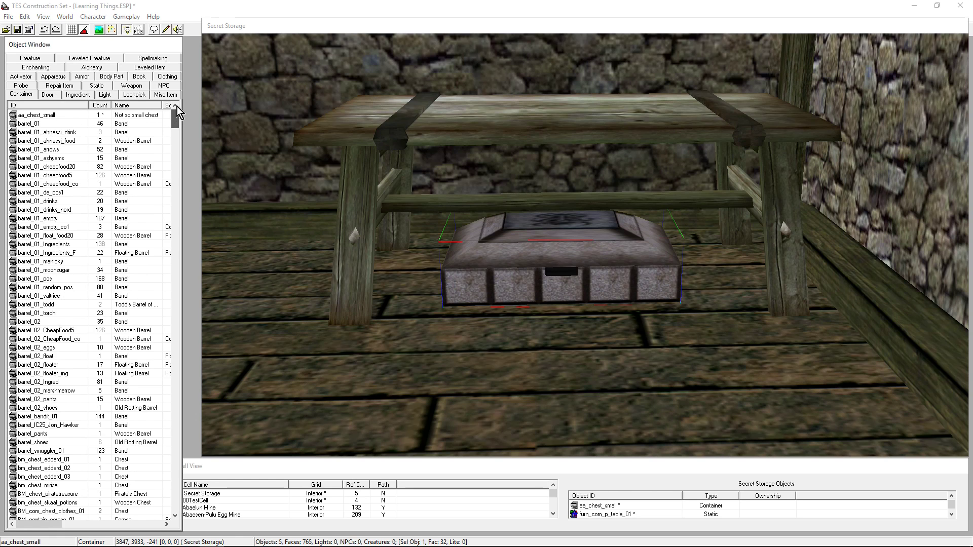
{"action": "left_click", "coordinate": [97, 115]}
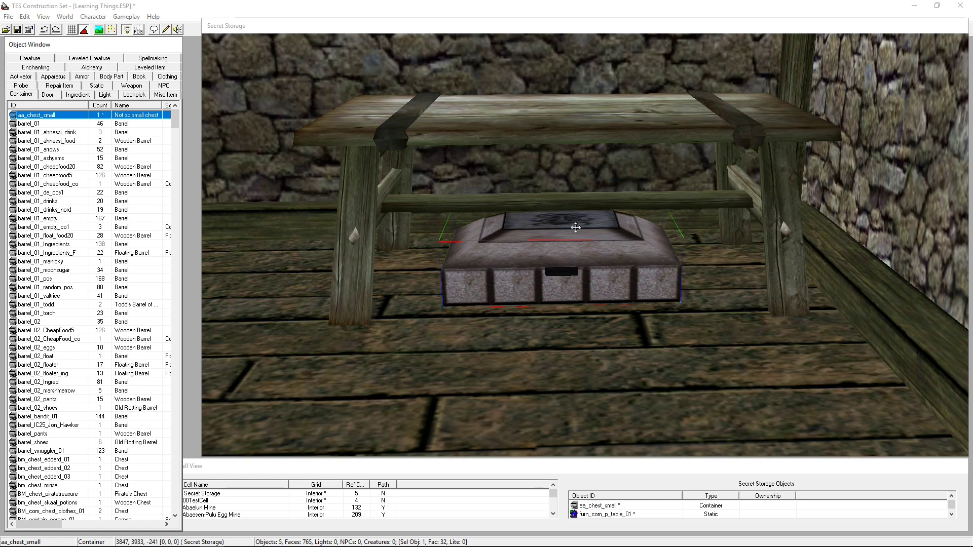
{"action": "left_click", "coordinate": [560, 269]}
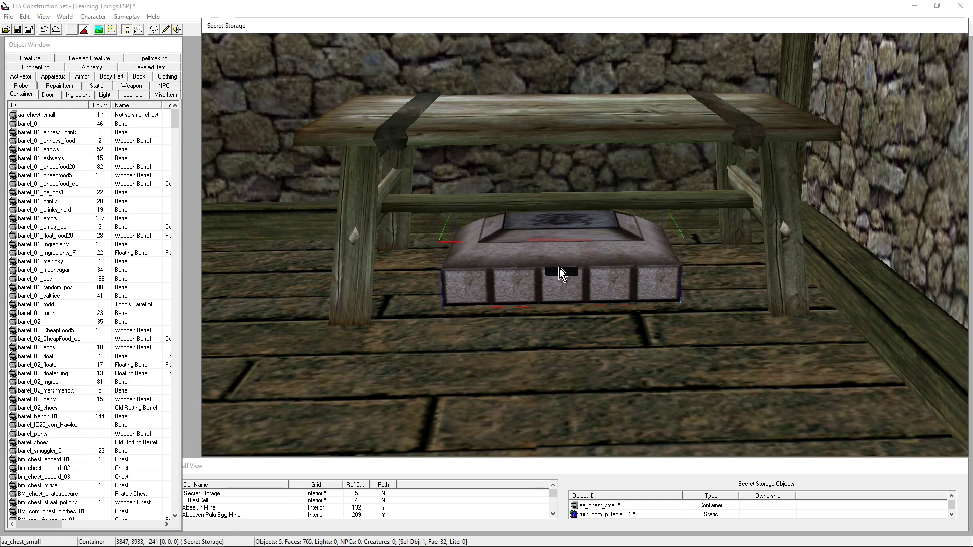
{"action": "scroll", "coordinate": [560, 269], "scroll_direction": "down", "scroll_amount": 10}
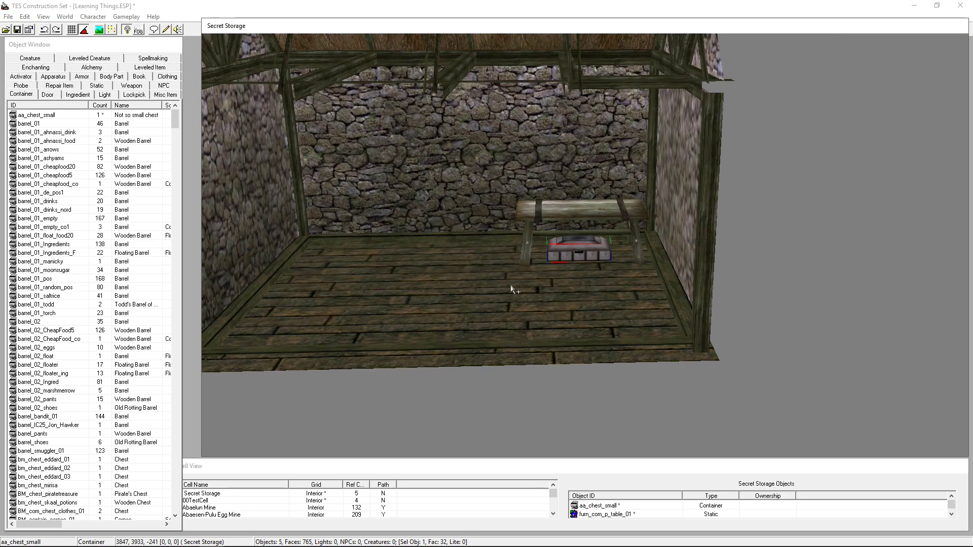
{"action": "middle_click_drag", "start_coordinate": [511, 288], "coordinate": [647, 379]}
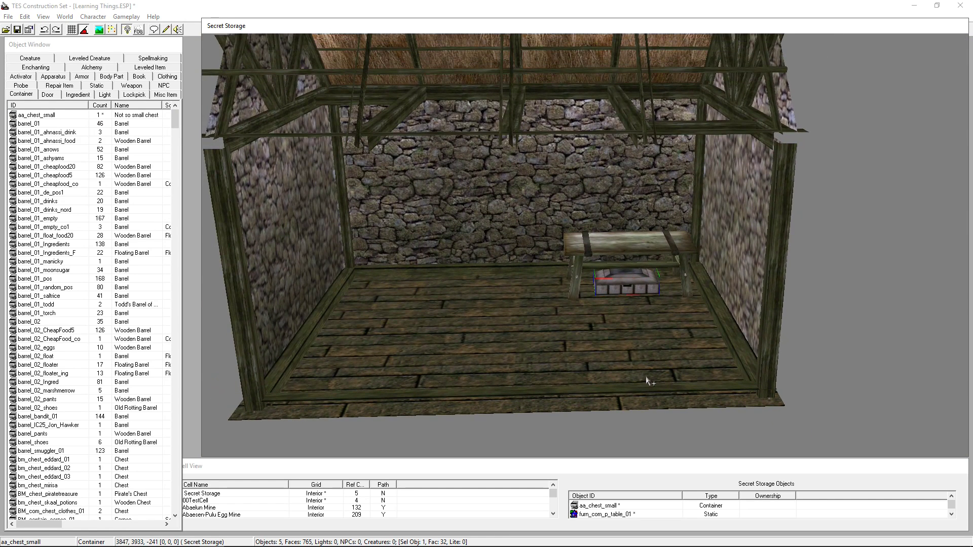